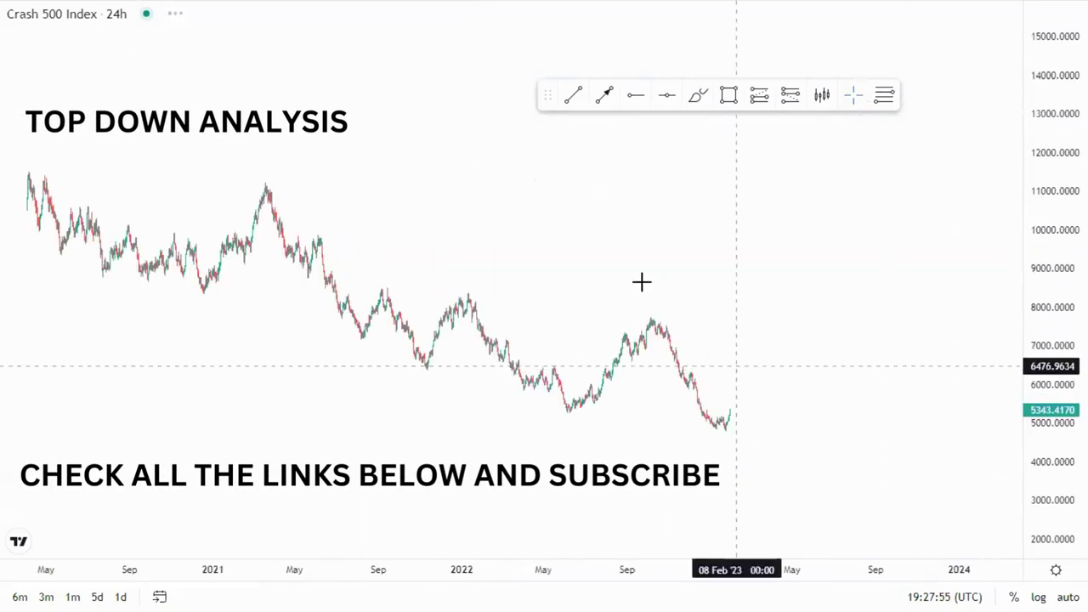
Trace the price swings from December 2020 to January 2023 with one brush stroke and delete that stroke
{"action": "left_click_drag", "start_coordinate": [811, 223], "coordinate": [969, 214]}
{"action": "scroll", "coordinate": [816, 360], "scroll_direction": "up", "scroll_amount": 3}
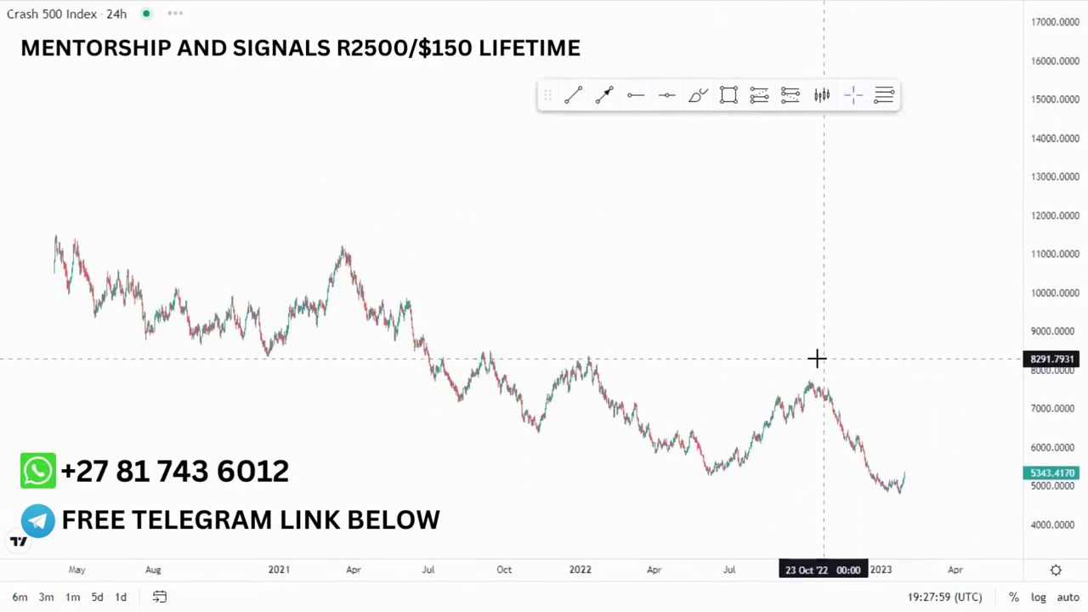
{"action": "scroll", "coordinate": [838, 250], "scroll_direction": "up", "scroll_amount": 3}
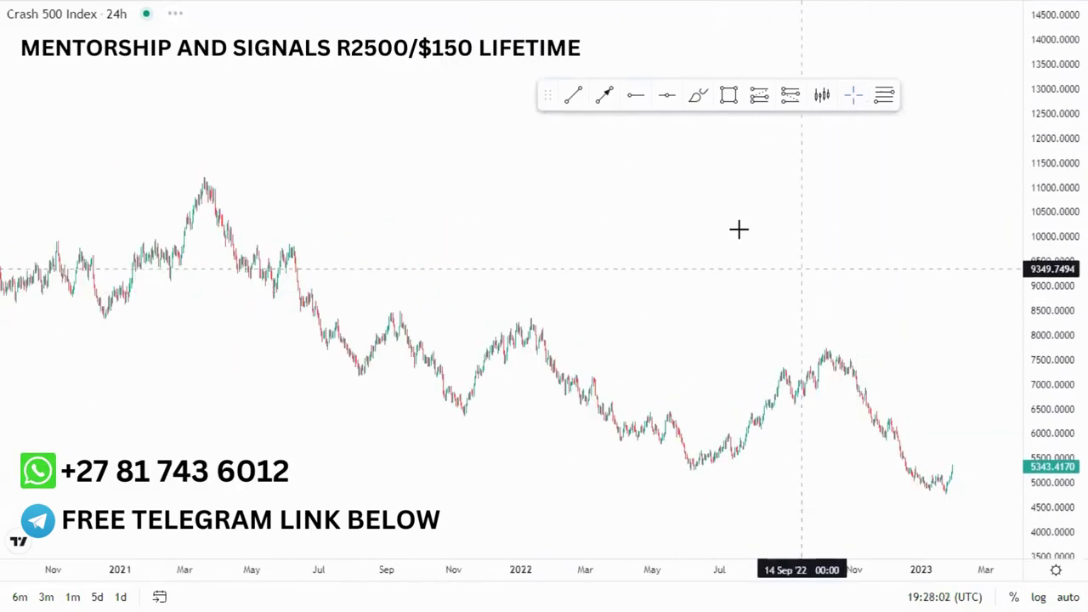
{"action": "left_click", "coordinate": [108, 328]}
{"action": "left_click", "coordinate": [205, 183]}
{"action": "left_click", "coordinate": [277, 287]}
{"action": "left_click", "coordinate": [291, 244]}
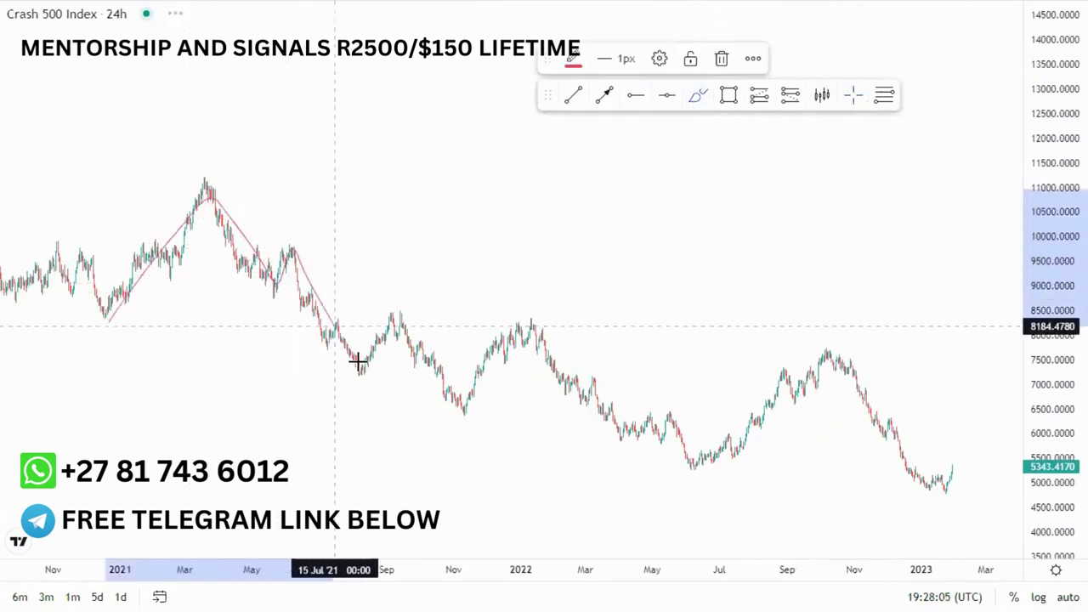
{"action": "left_click", "coordinate": [362, 370]}
{"action": "left_click", "coordinate": [396, 314]}
{"action": "left_click", "coordinate": [464, 411]}
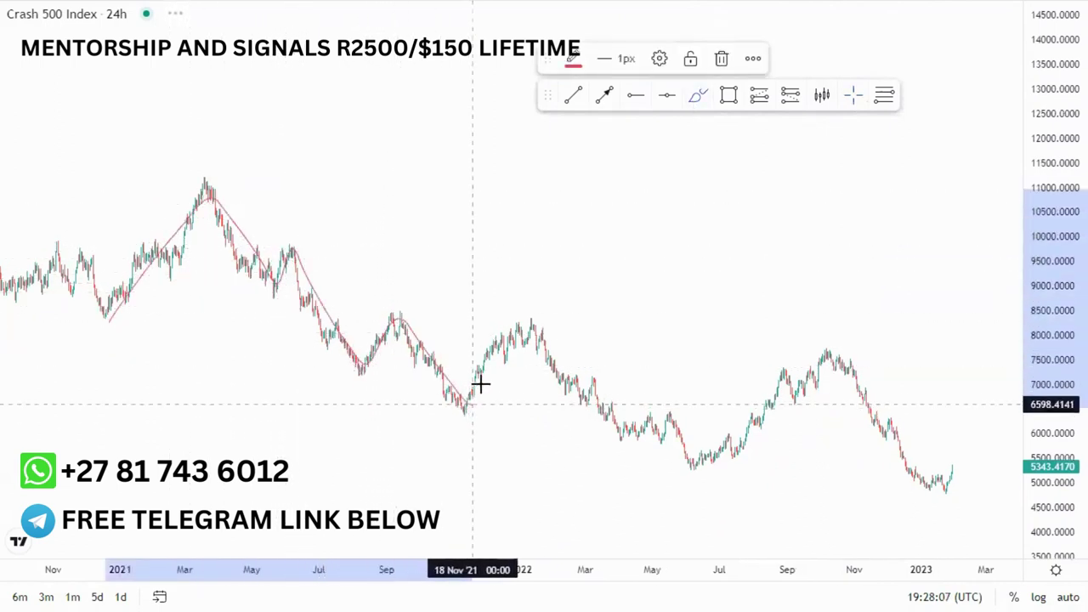
{"action": "left_click", "coordinate": [516, 326]}
{"action": "left_click", "coordinate": [697, 463]}
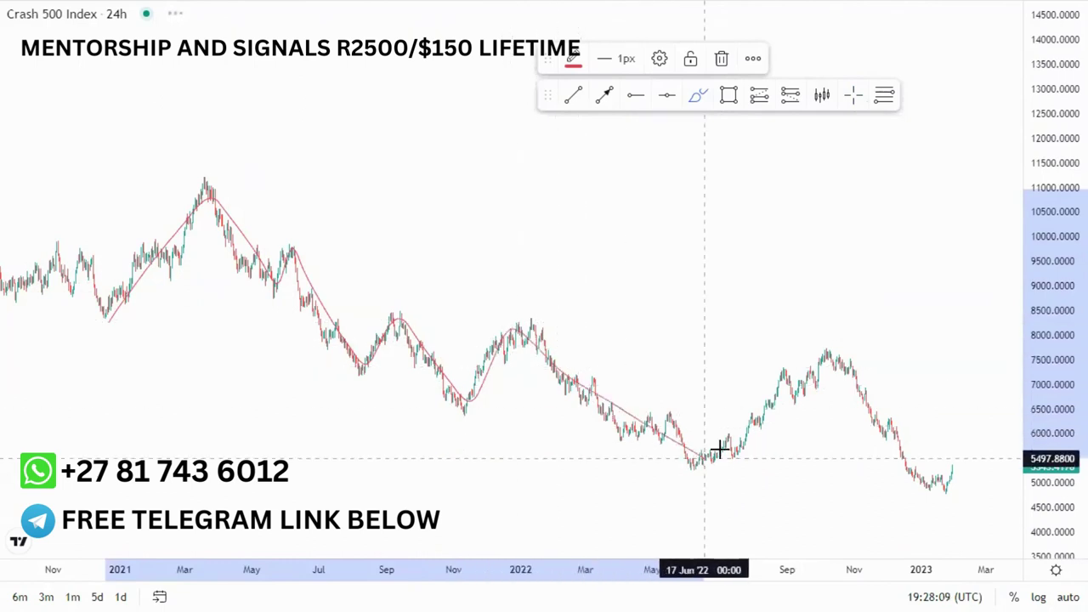
{"action": "left_click", "coordinate": [833, 347]}
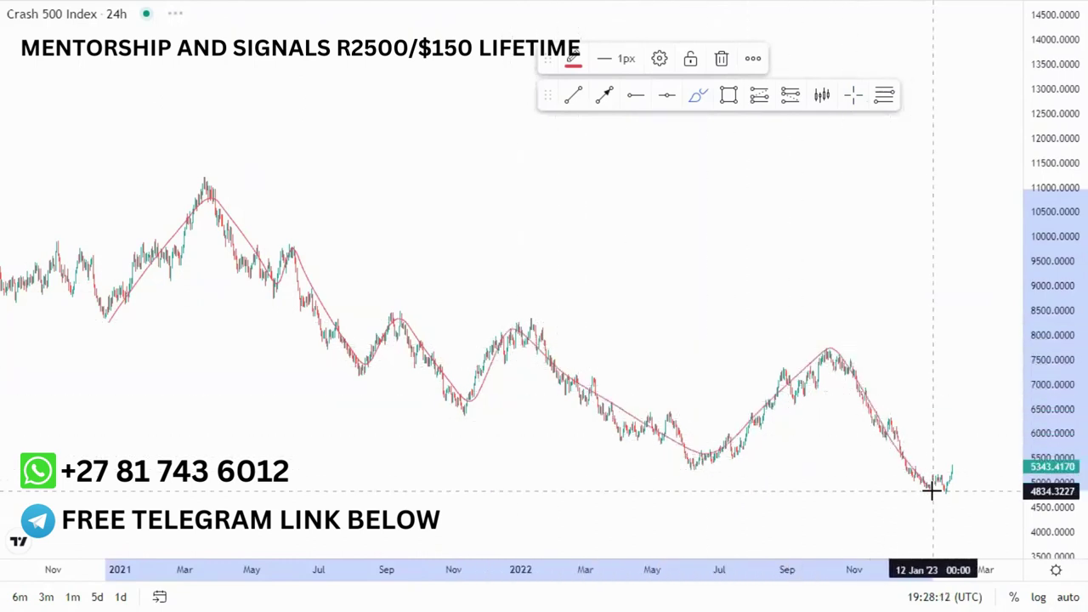
{"action": "double_click", "coordinate": [933, 491]}
{"action": "left_click", "coordinate": [721, 58]}
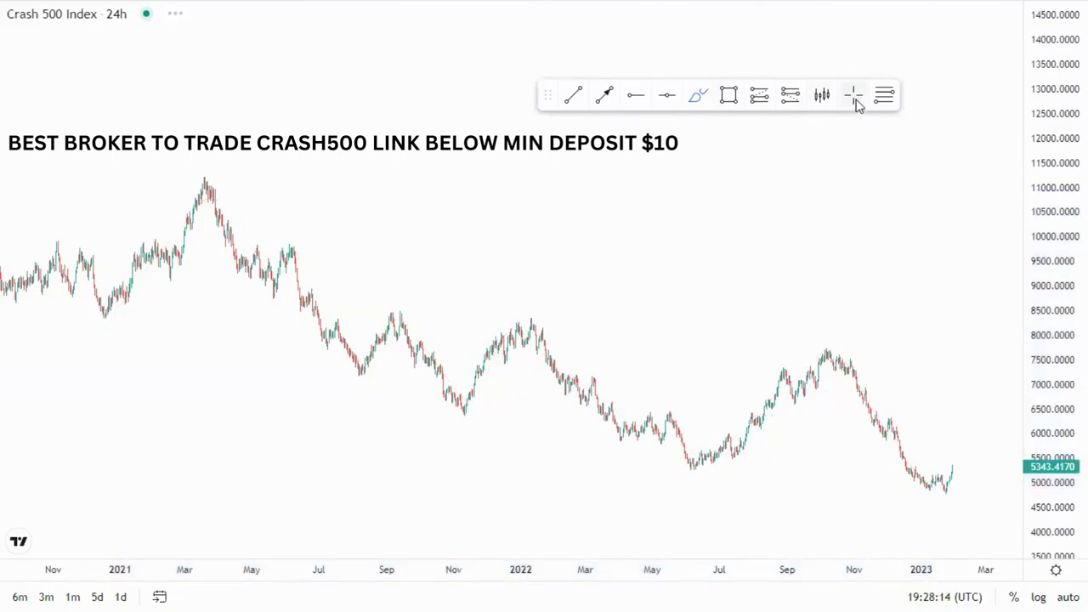
Draw a descending trend line from the March 2021 high at about 11218 through the October 2022 high, extending past the latest candle
{"action": "scroll", "coordinate": [807, 294], "scroll_direction": "up", "scroll_amount": 3}
{"action": "left_click_drag", "start_coordinate": [1045, 465], "coordinate": [1022, 359]}
{"action": "left_click_drag", "start_coordinate": [949, 376], "coordinate": [856, 265]}
{"action": "scroll", "coordinate": [892, 396], "scroll_direction": "down", "scroll_amount": 3}
{"action": "scroll", "coordinate": [892, 396], "scroll_direction": "down", "scroll_amount": 3}
{"action": "left_click_drag", "start_coordinate": [1042, 410], "coordinate": [1037, 532]}
{"action": "left_click_drag", "start_coordinate": [645, 402], "coordinate": [610, 477]}
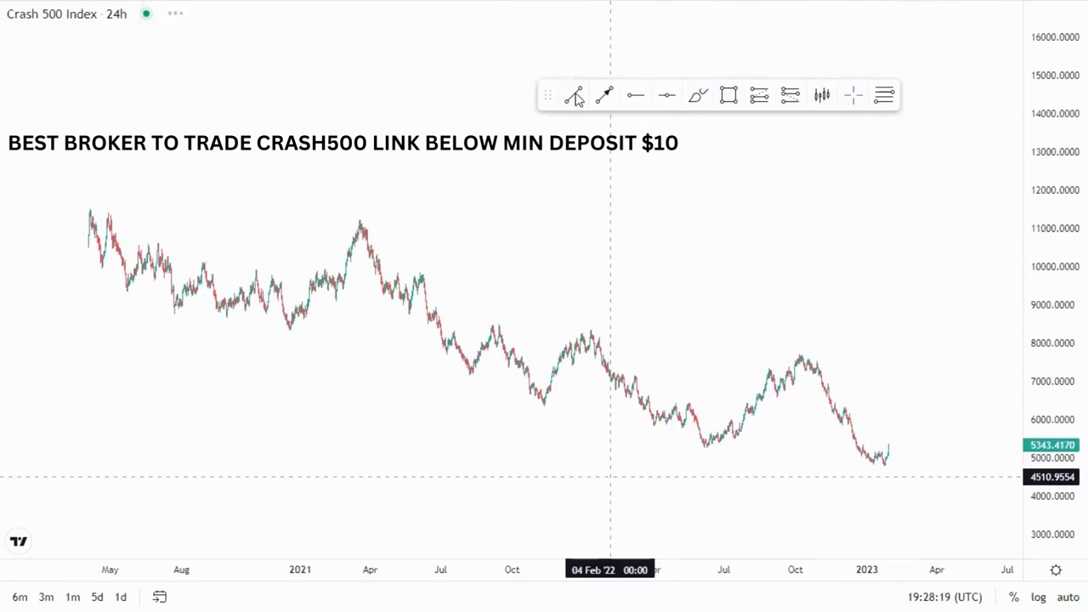
{"action": "left_click", "coordinate": [353, 223]}
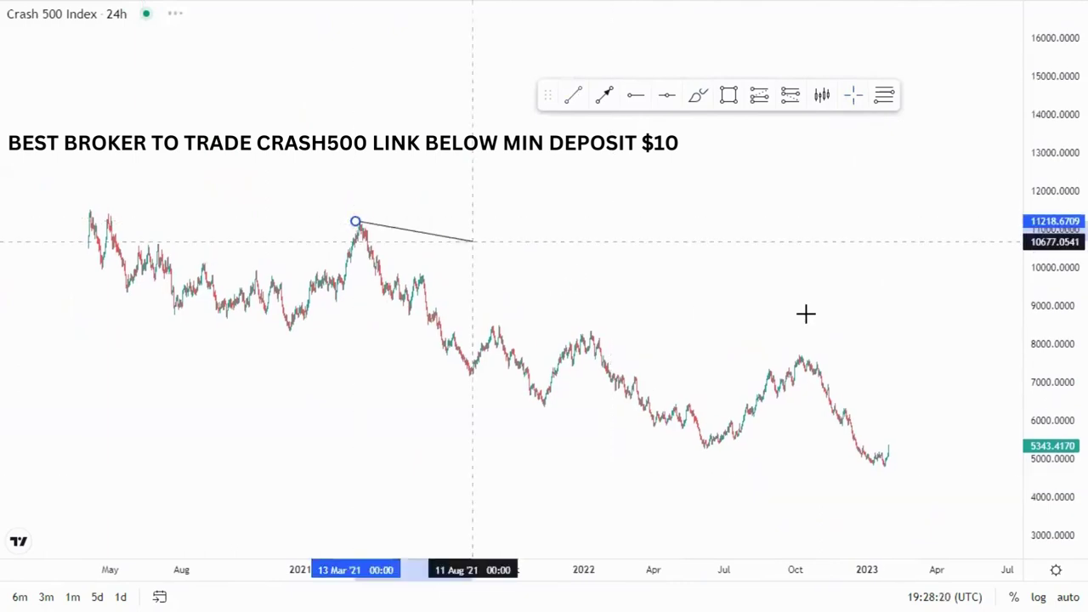
{"action": "left_click", "coordinate": [975, 407]}
Draw a lower trend line from the December 2020 low at about 8344 beneath the later lows, ending near 24 Apr '23 at about 3136
{"action": "left_click", "coordinate": [574, 95]}
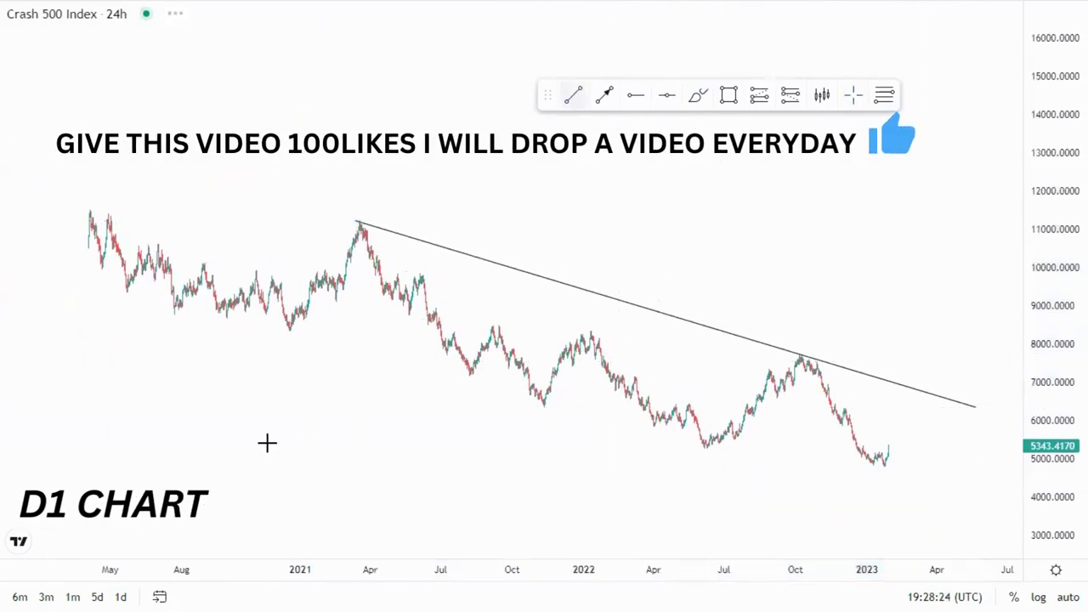
{"action": "left_click", "coordinate": [945, 517]}
{"action": "scroll", "coordinate": [512, 445], "scroll_direction": "up", "scroll_amount": 5}
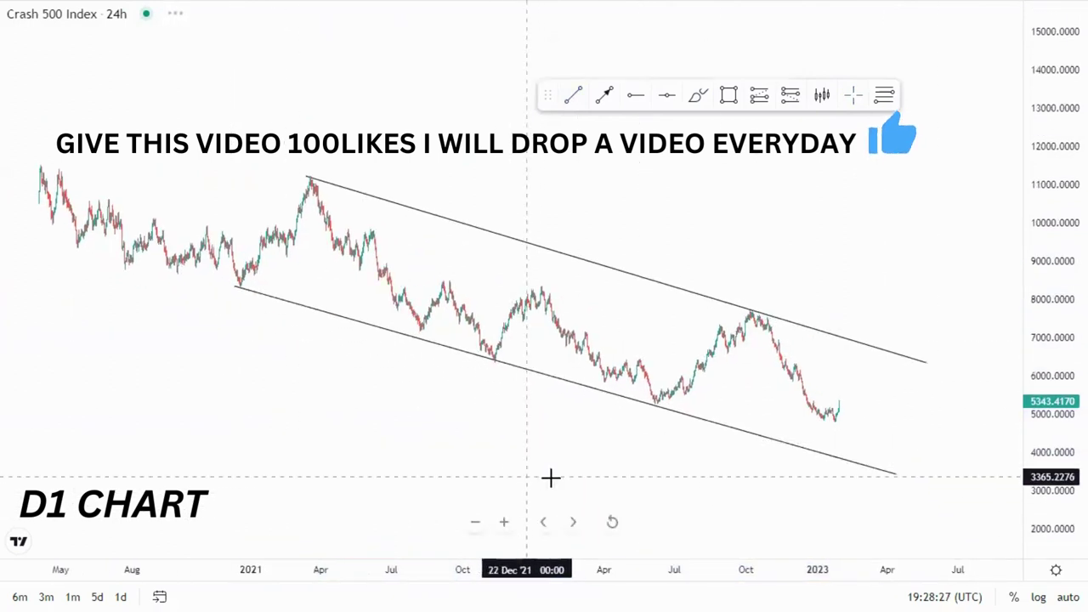
{"action": "left_click_drag", "start_coordinate": [871, 475], "coordinate": [882, 488]}
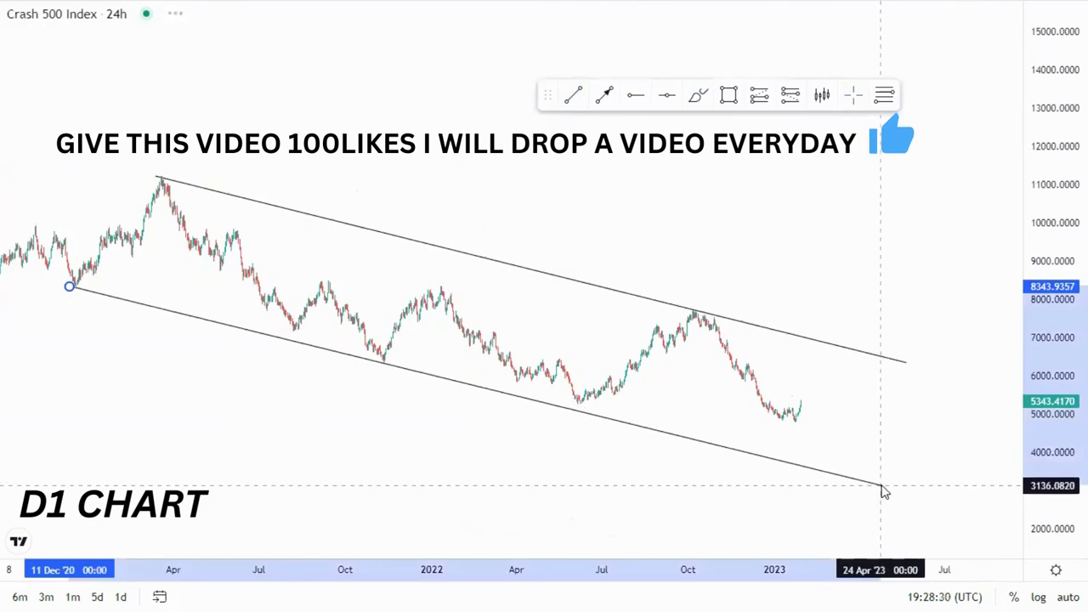
{"action": "left_click", "coordinate": [838, 443]}
Draw a narrow rectangle over the two January 2023 lows, at about 4800 to 4900
{"action": "scroll", "coordinate": [536, 483], "scroll_direction": "up", "scroll_amount": 2}
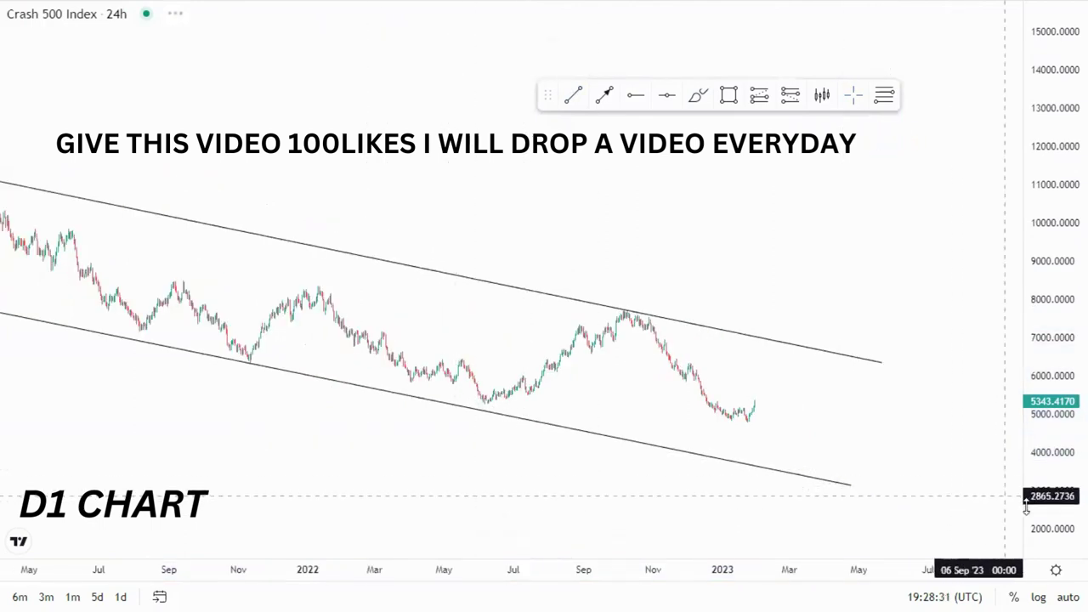
{"action": "scroll", "coordinate": [880, 450], "scroll_direction": "up", "scroll_amount": 4}
{"action": "left_click_drag", "start_coordinate": [811, 474], "coordinate": [801, 399]}
{"action": "scroll", "coordinate": [809, 450], "scroll_direction": "up", "scroll_amount": 2}
{"action": "left_click_drag", "start_coordinate": [673, 434], "coordinate": [762, 394]}
{"action": "scroll", "coordinate": [780, 427], "scroll_direction": "up", "scroll_amount": 2}
{"action": "left_click_drag", "start_coordinate": [1048, 458], "coordinate": [1045, 400]}
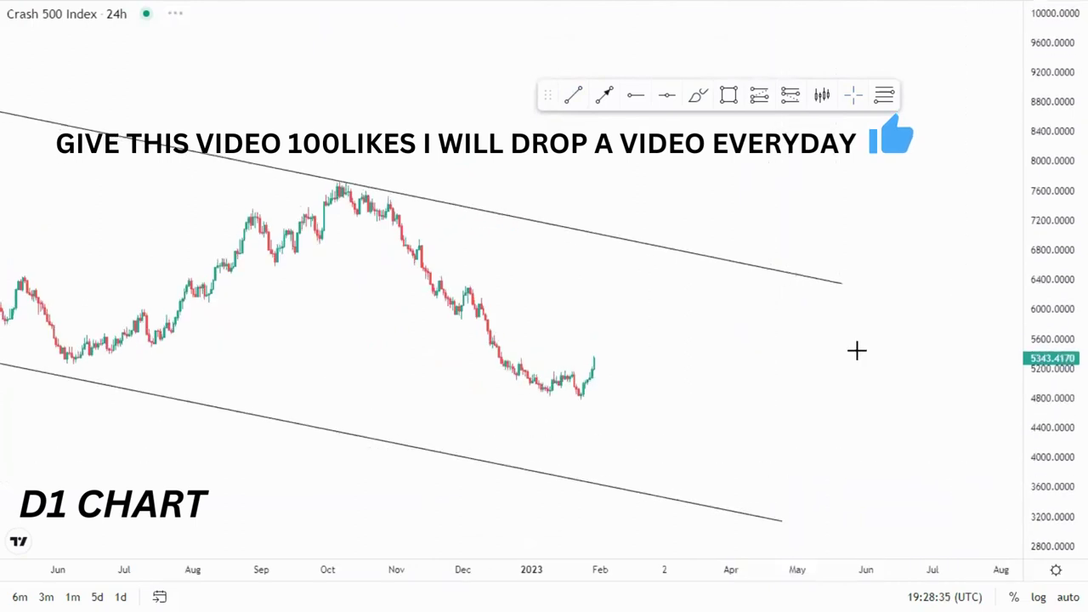
{"action": "left_click_drag", "start_coordinate": [545, 391], "coordinate": [612, 397]}
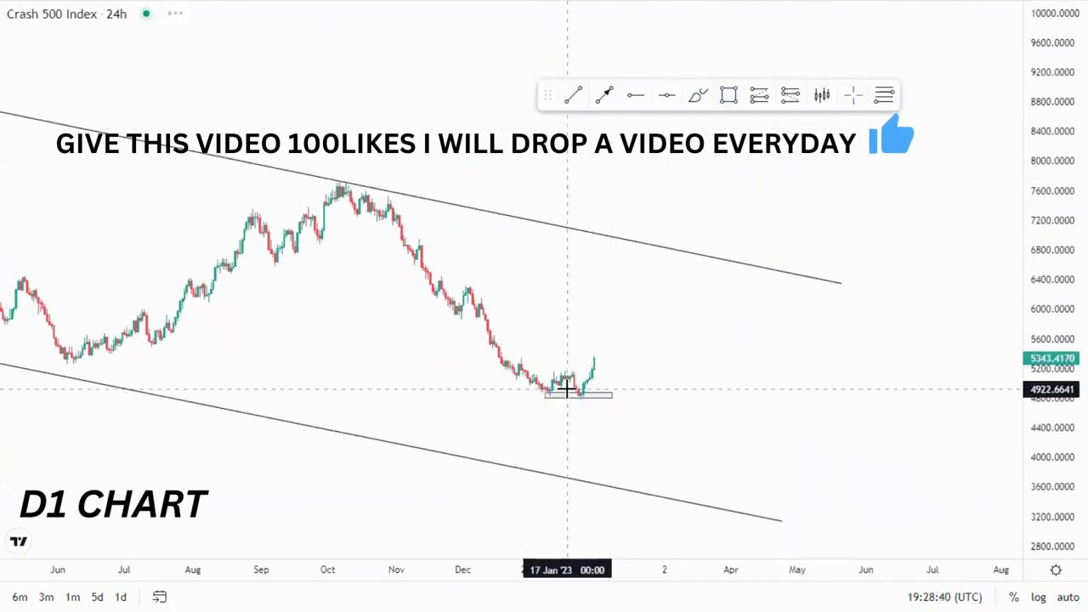
Brush a curve along each side of the October-to-January decline, circle the latest candles and sketch a rise toward the upper trend line
{"action": "left_click_drag", "start_coordinate": [661, 422], "coordinate": [689, 457]}
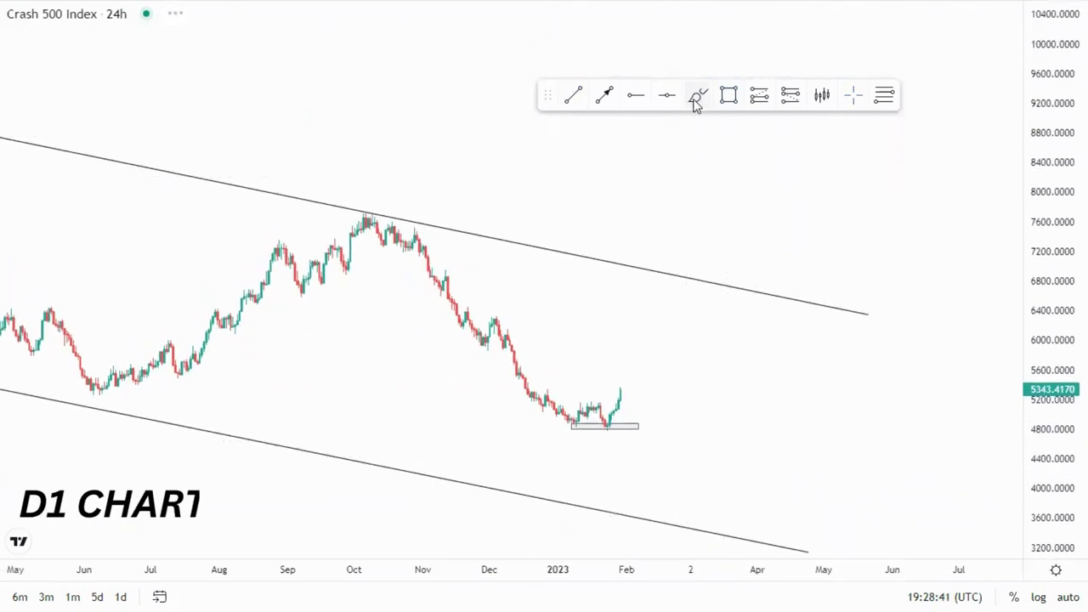
{"action": "left_click_drag", "start_coordinate": [418, 227], "coordinate": [620, 425]}
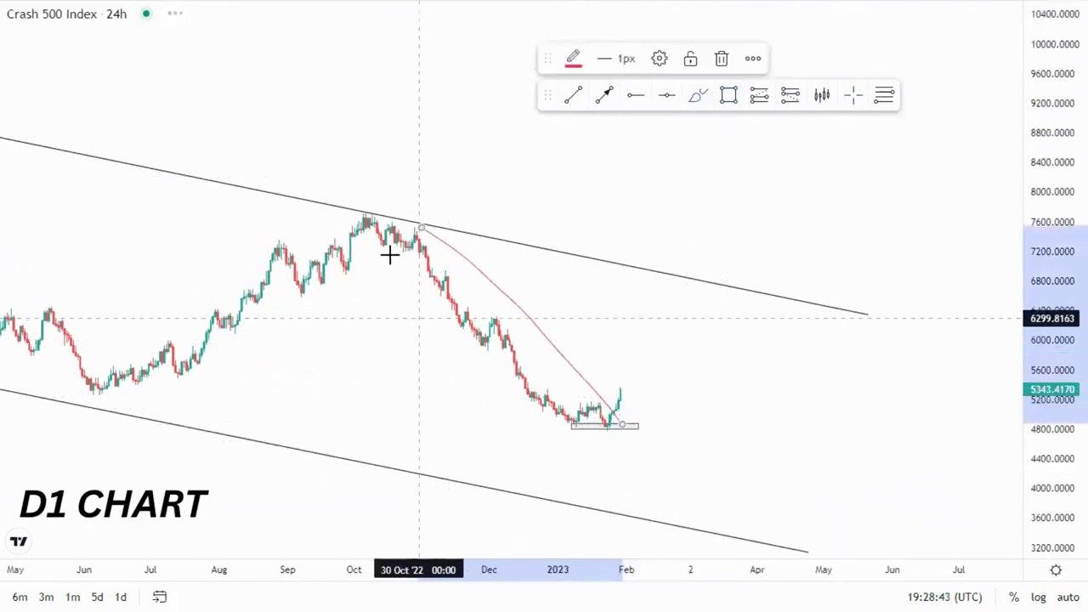
{"action": "left_click_drag", "start_coordinate": [389, 233], "coordinate": [581, 433]}
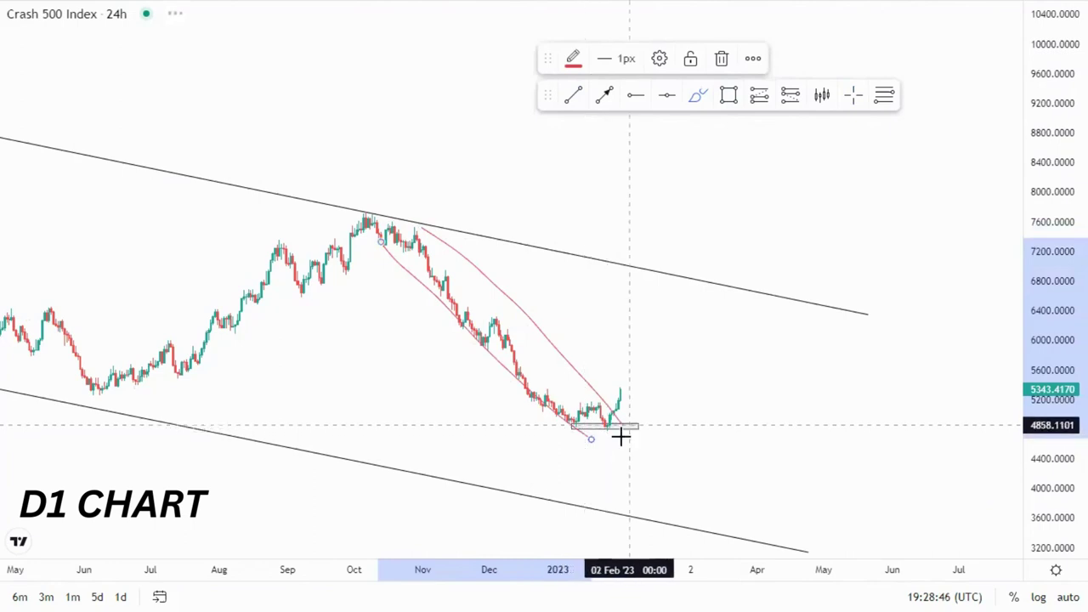
{"action": "left_click_drag", "start_coordinate": [624, 382], "coordinate": [622, 411]}
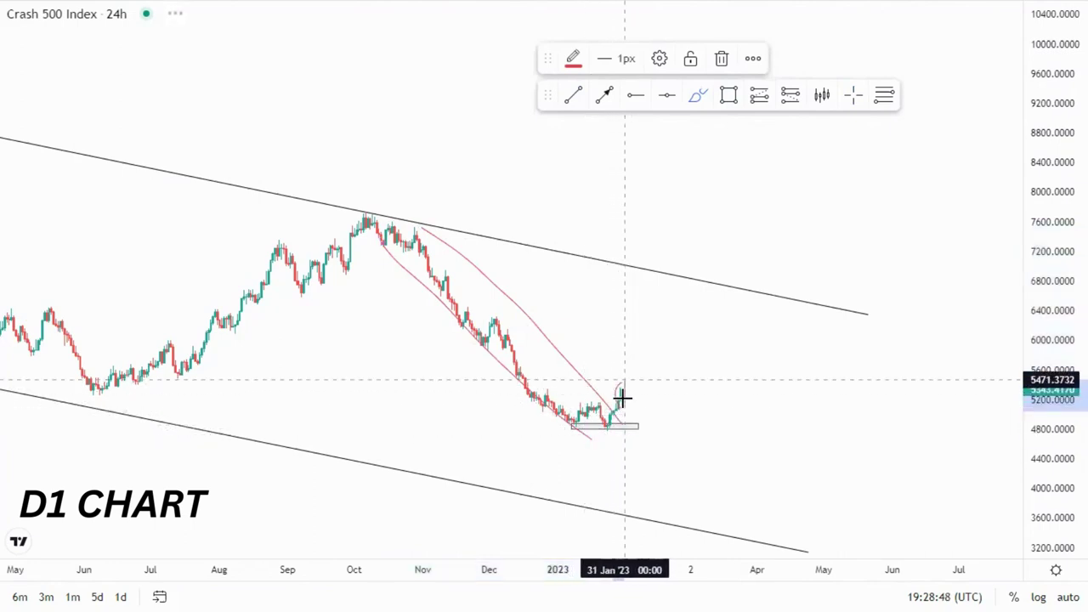
{"action": "left_click_drag", "start_coordinate": [652, 287], "coordinate": [653, 289]}
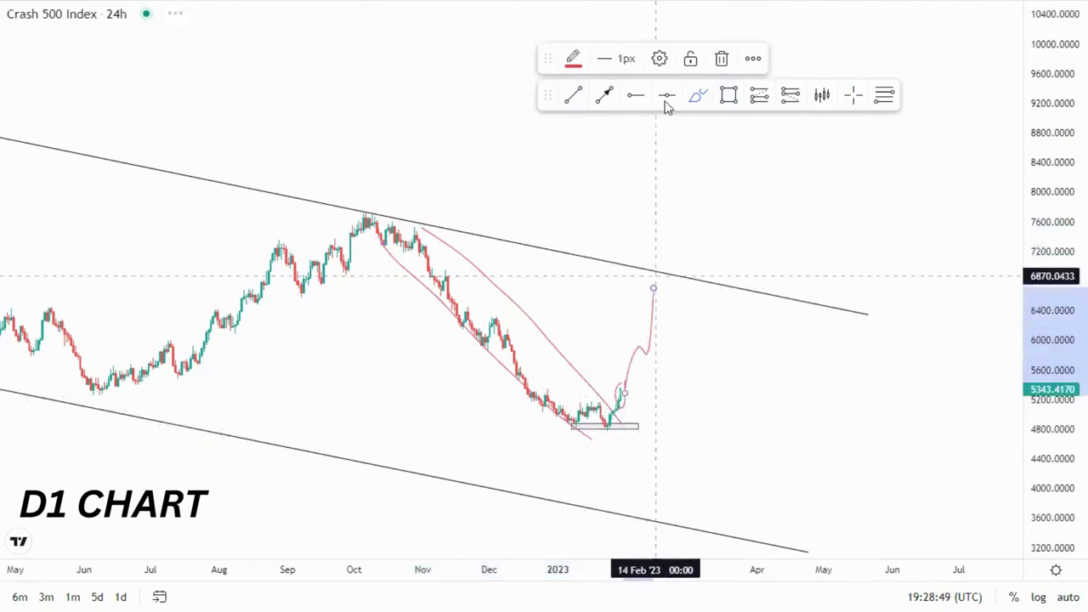
Delete all the brush strokes around the decline, including a short one made over the January 2023 lows
{"action": "left_click", "coordinate": [721, 58]}
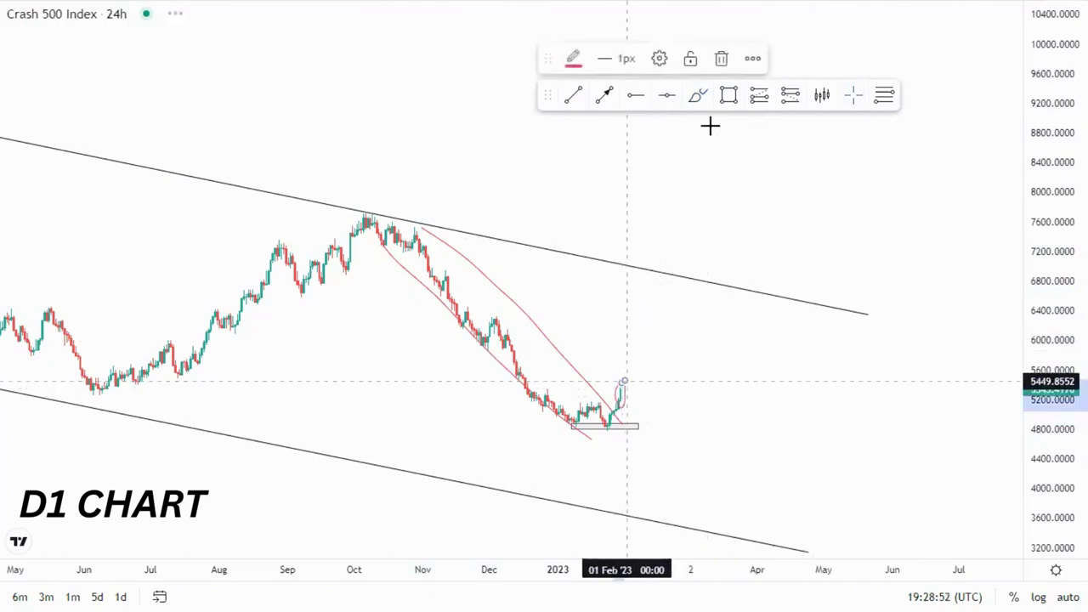
{"action": "left_click", "coordinate": [723, 61]}
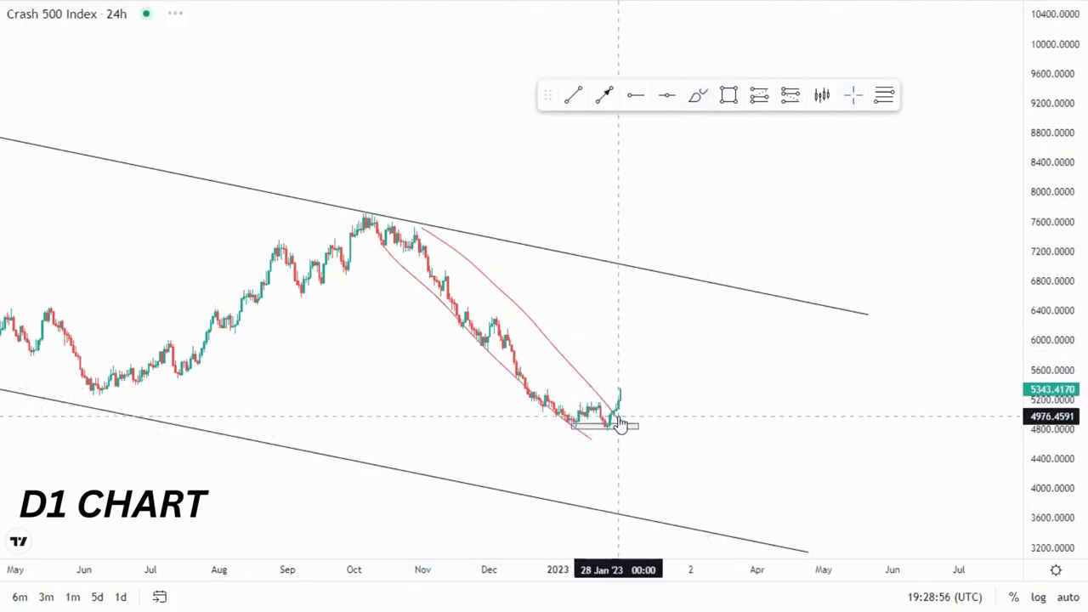
{"action": "left_click", "coordinate": [619, 412]}
{"action": "left_click", "coordinate": [722, 60]}
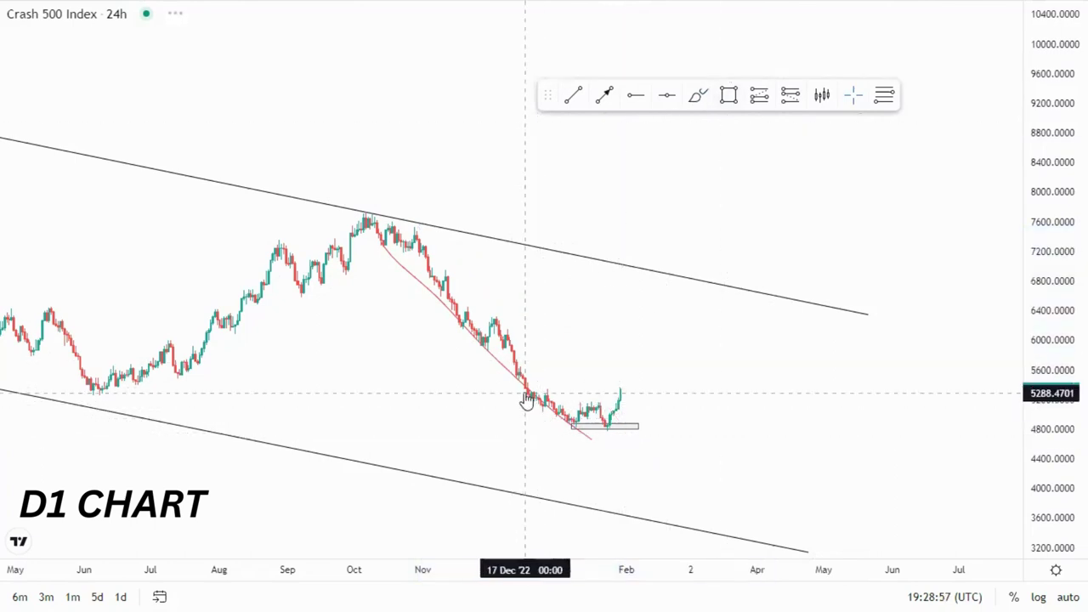
{"action": "left_click", "coordinate": [526, 396]}
{"action": "left_click", "coordinate": [719, 60]}
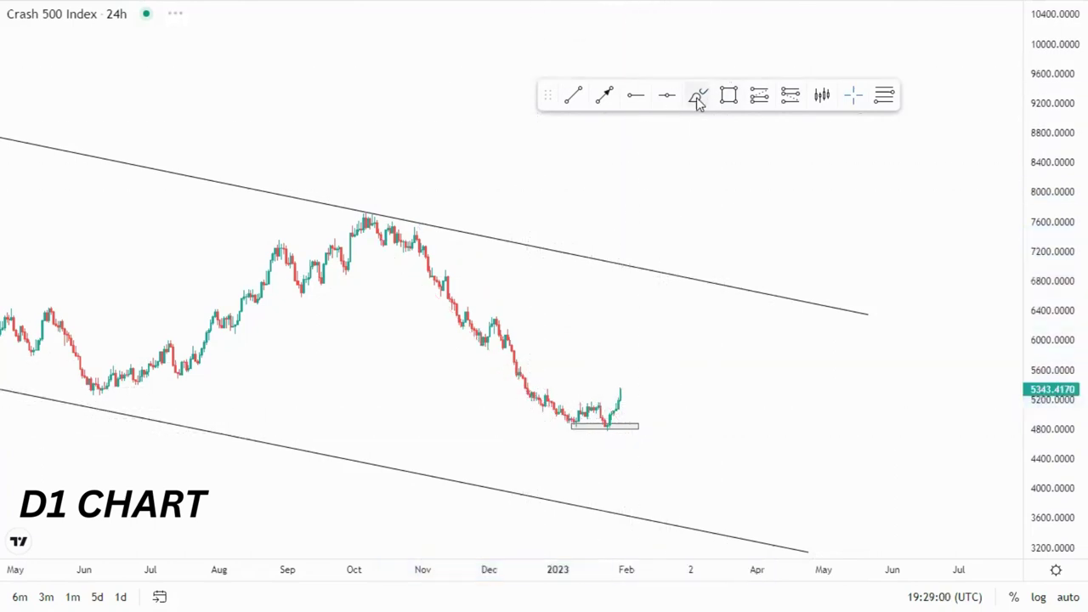
{"action": "left_click_drag", "start_coordinate": [586, 403], "coordinate": [606, 431]}
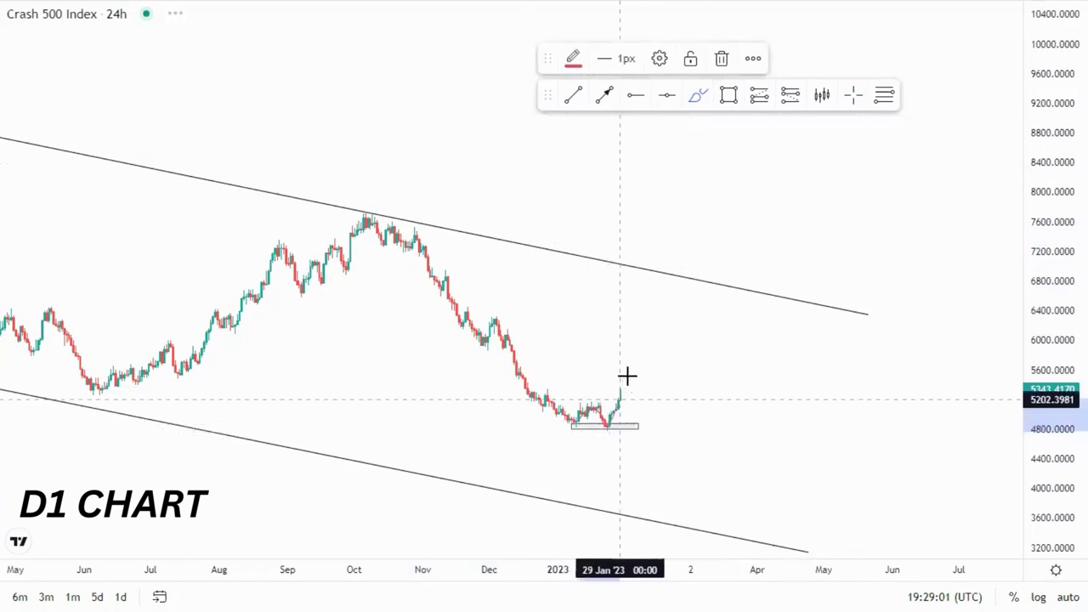
{"action": "left_click", "coordinate": [722, 58]}
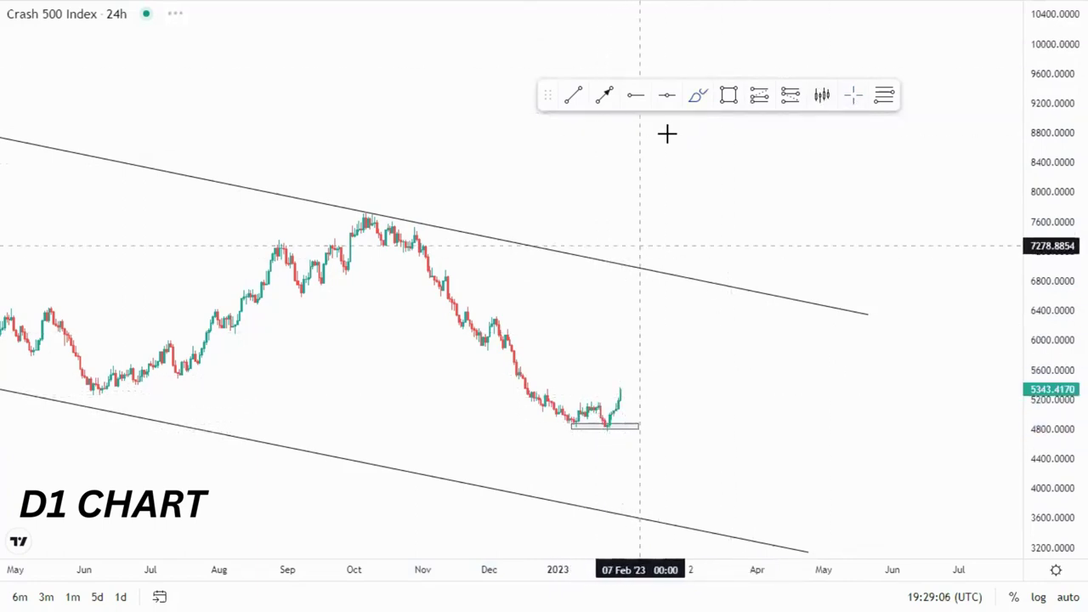
Draw an arrow from the latest candle up to the upper trend line at about 6945, and another down to about 3449 near the lower line
{"action": "left_click", "coordinate": [623, 395]}
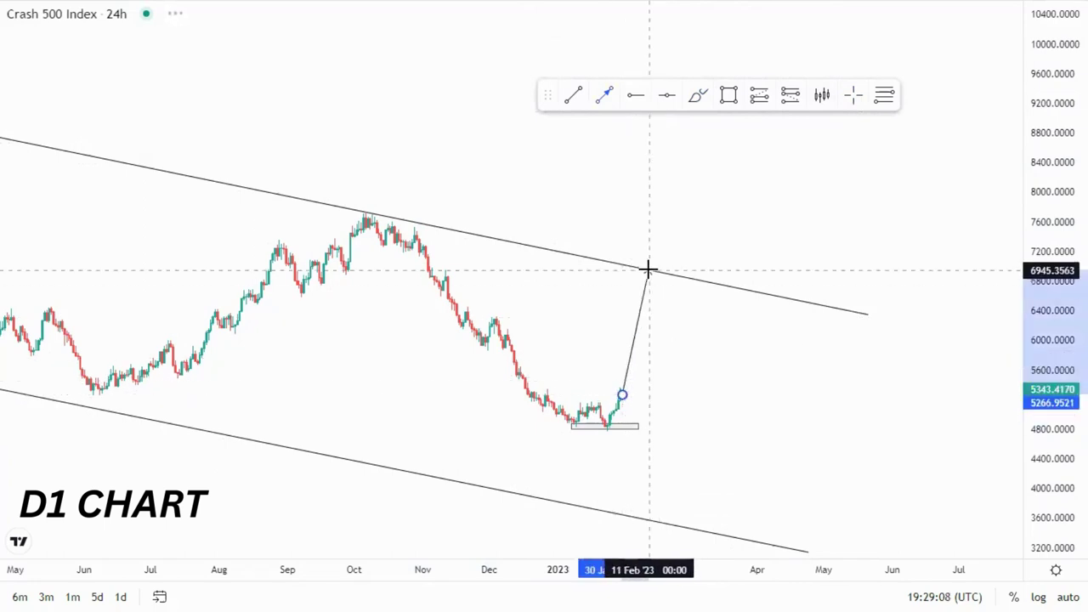
{"action": "left_click", "coordinate": [648, 269]}
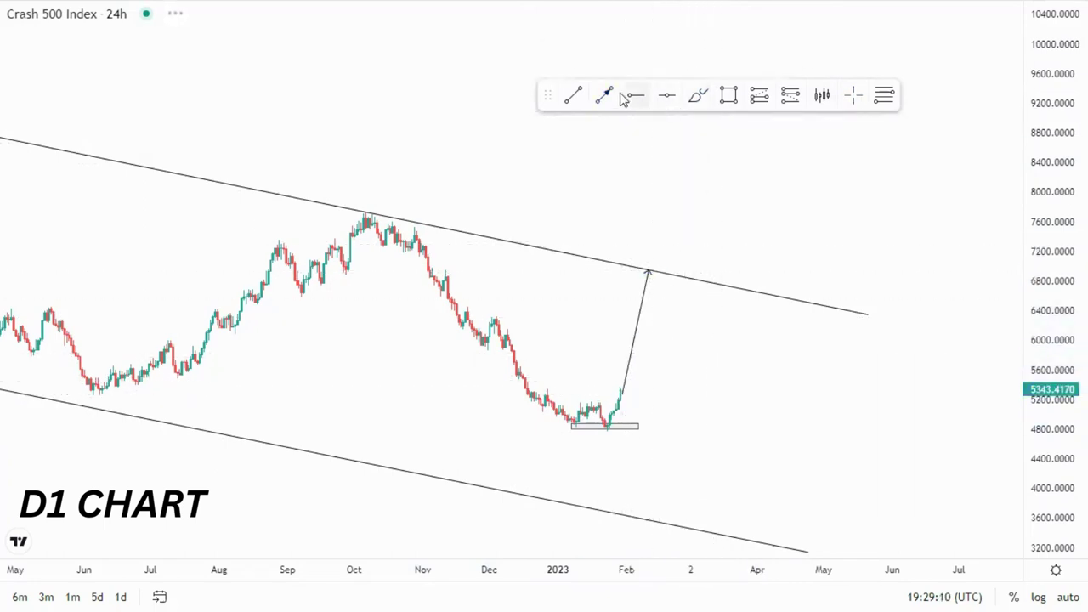
{"action": "left_click", "coordinate": [649, 270]}
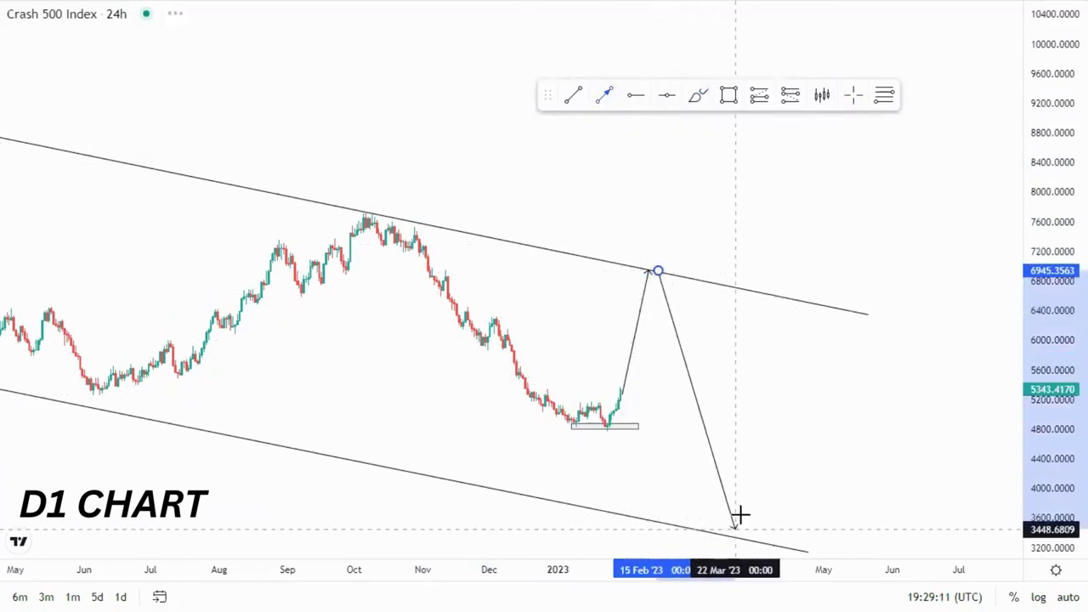
{"action": "left_click", "coordinate": [734, 527]}
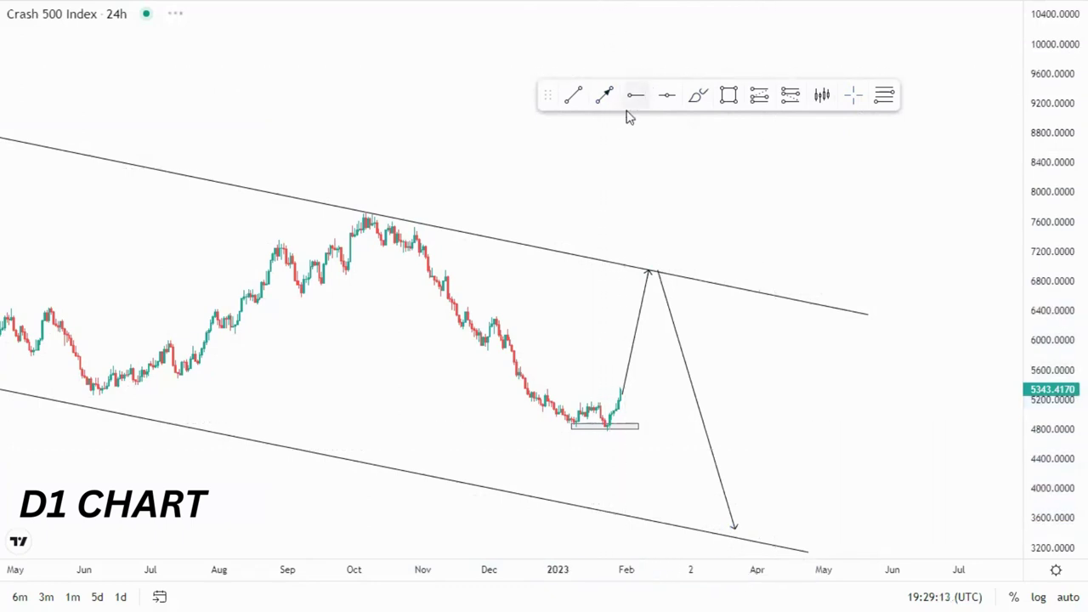
Place a horizontal ray at about 6332 from the December 2022 swing high and circle its origin and its crossing with the rising arrow
{"action": "left_click", "coordinate": [495, 316]}
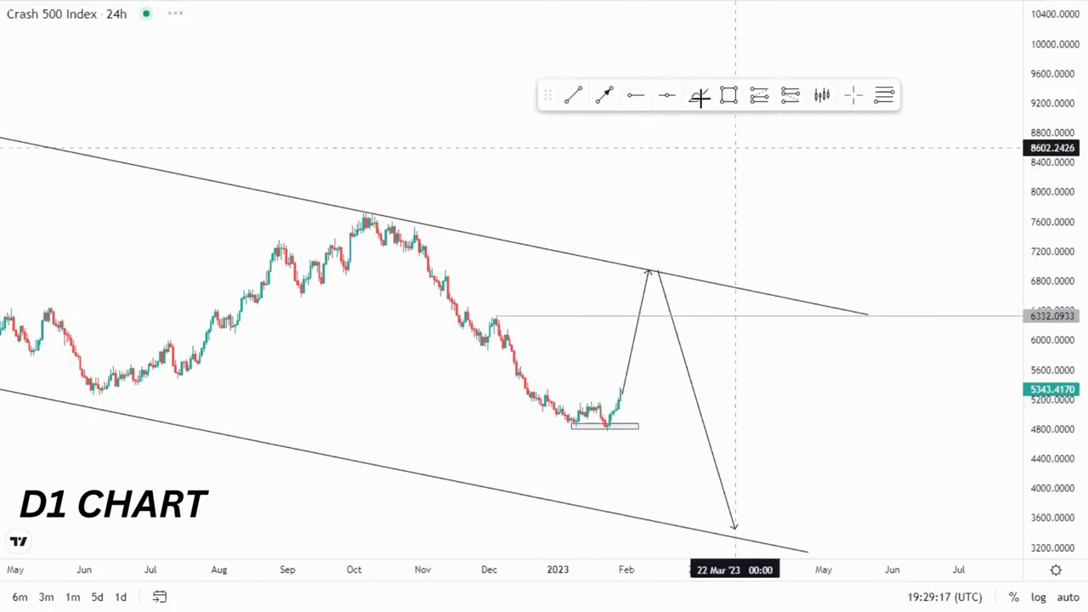
{"action": "left_click_drag", "start_coordinate": [500, 308], "coordinate": [510, 307]}
{"action": "left_click_drag", "start_coordinate": [640, 306], "coordinate": [654, 310]}
{"action": "left_click_drag", "start_coordinate": [636, 270], "coordinate": [647, 264]}
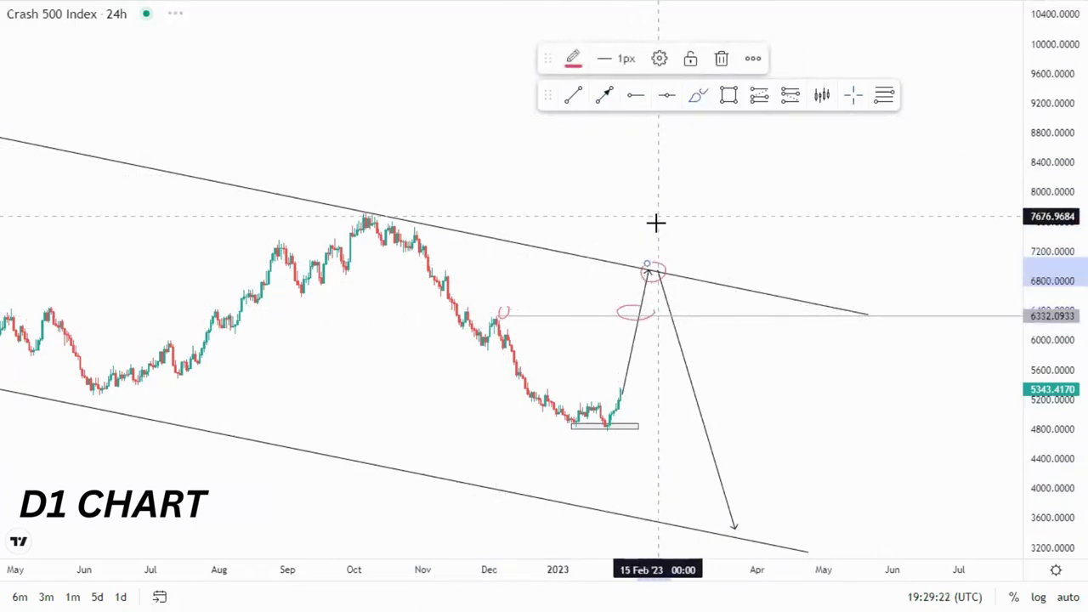
{"action": "left_click", "coordinate": [873, 126]}
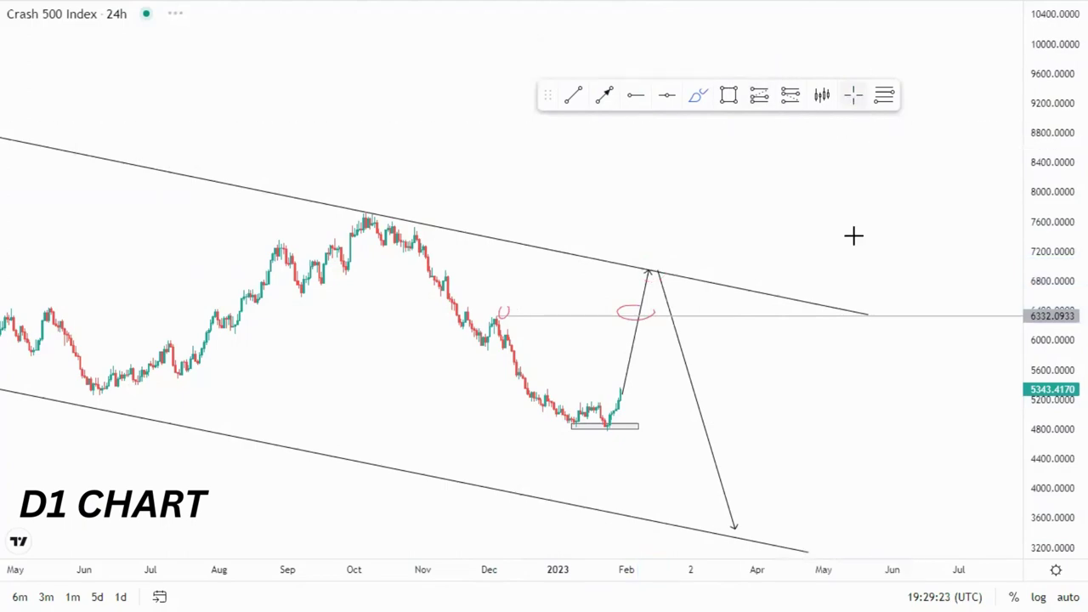
{"action": "scroll", "coordinate": [872, 292], "scroll_direction": "down", "scroll_amount": 6}
{"action": "scroll", "coordinate": [779, 416], "scroll_direction": "down", "scroll_amount": 6}
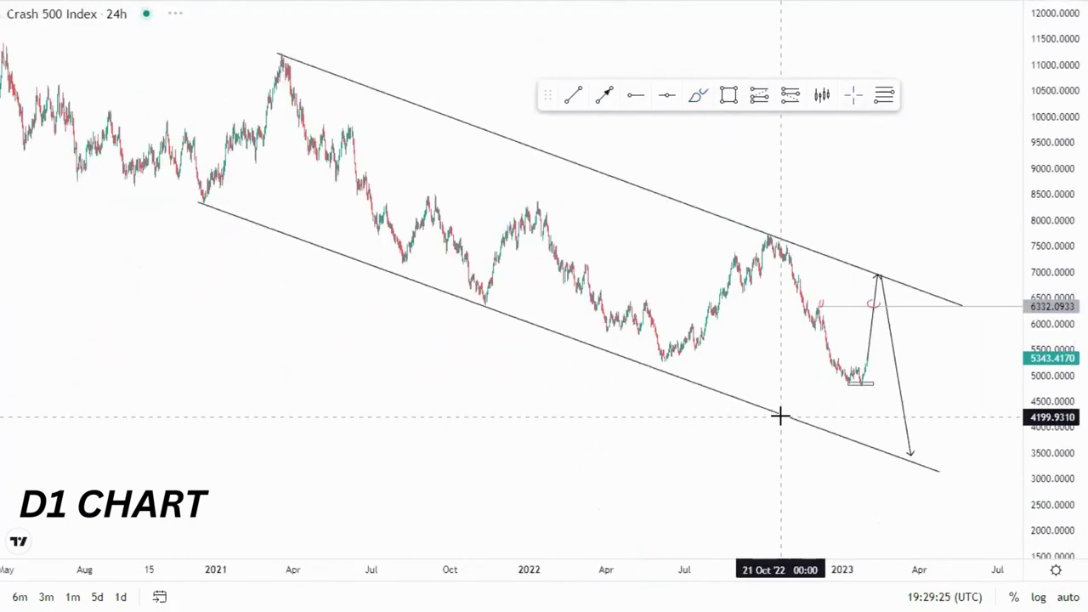
{"action": "left_click_drag", "start_coordinate": [1037, 255], "coordinate": [1036, 409]}
{"action": "scroll", "coordinate": [932, 352], "scroll_direction": "up", "scroll_amount": 3}
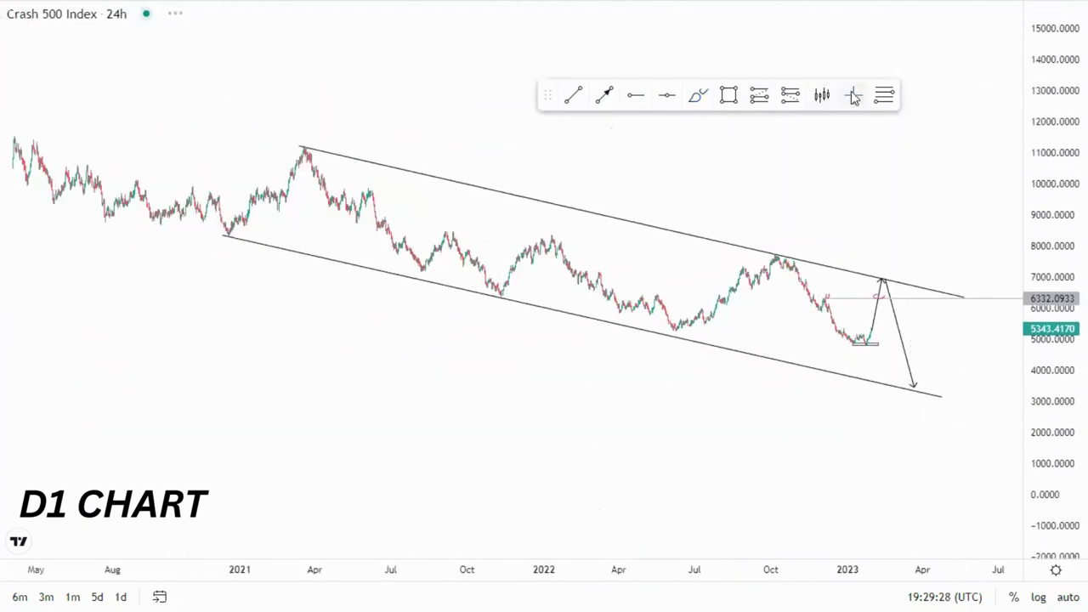
Circle the three lows touching the lower trend line and the falling arrow's tip near that line
{"action": "left_click_drag", "start_coordinate": [664, 376], "coordinate": [637, 417]}
{"action": "left_click_drag", "start_coordinate": [997, 422], "coordinate": [993, 340]}
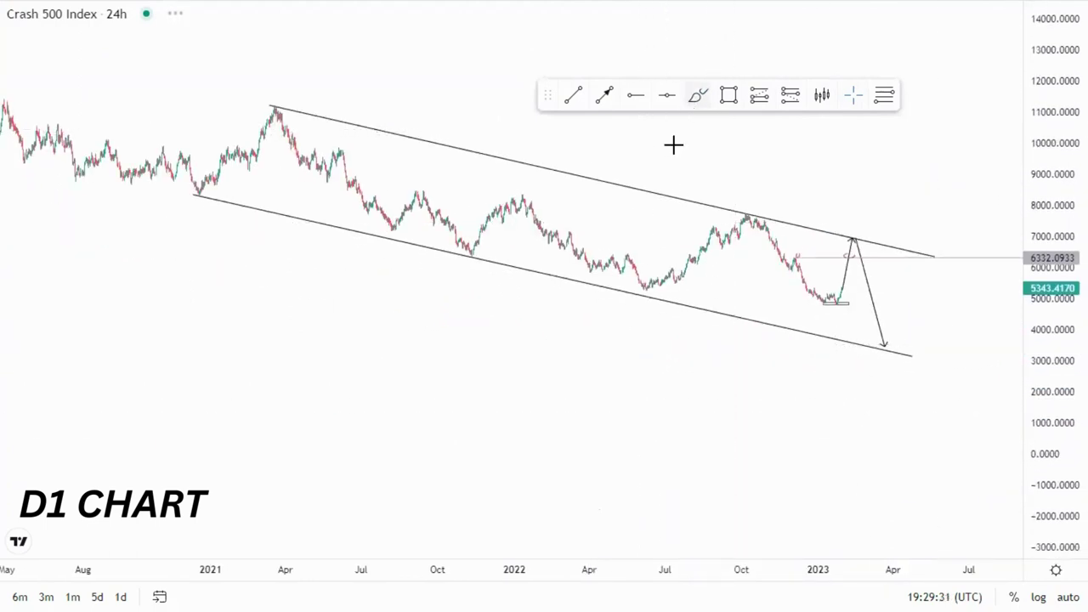
{"action": "left_click_drag", "start_coordinate": [211, 223], "coordinate": [217, 213]}
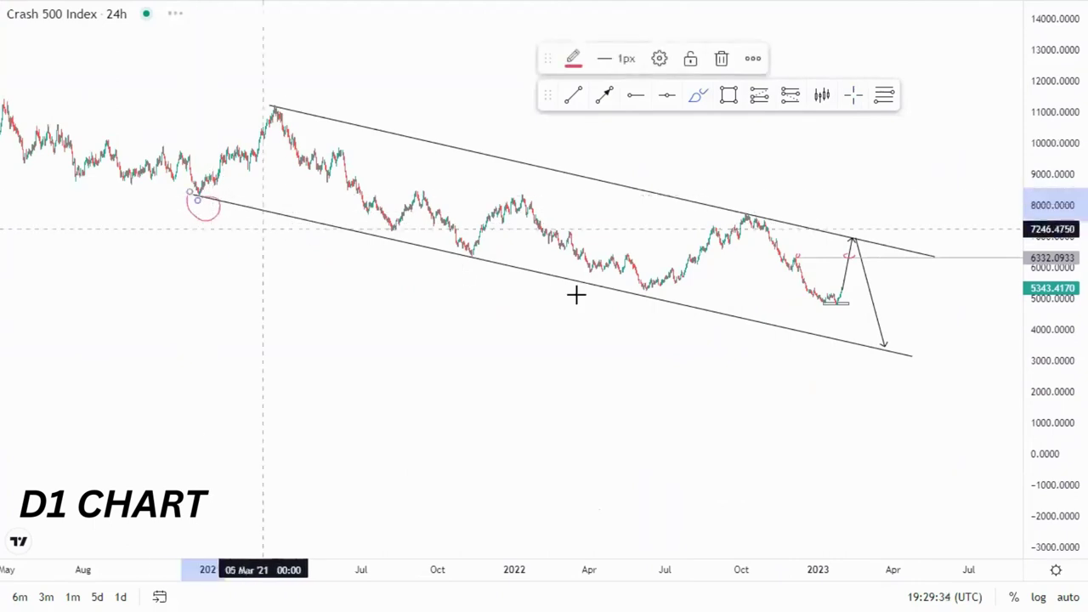
{"action": "mouse_move", "coordinate": [491, 252]}
{"action": "left_mouse_down"}
{"action": "mouse_move", "coordinate": [496, 267]}
{"action": "mouse_move", "coordinate": [492, 255]}
{"action": "left_mouse_up"}
{"action": "mouse_move", "coordinate": [671, 303]}
{"action": "left_mouse_down"}
{"action": "mouse_move", "coordinate": [651, 286]}
{"action": "mouse_move", "coordinate": [671, 304]}
{"action": "mouse_move", "coordinate": [651, 298]}
{"action": "left_mouse_up"}
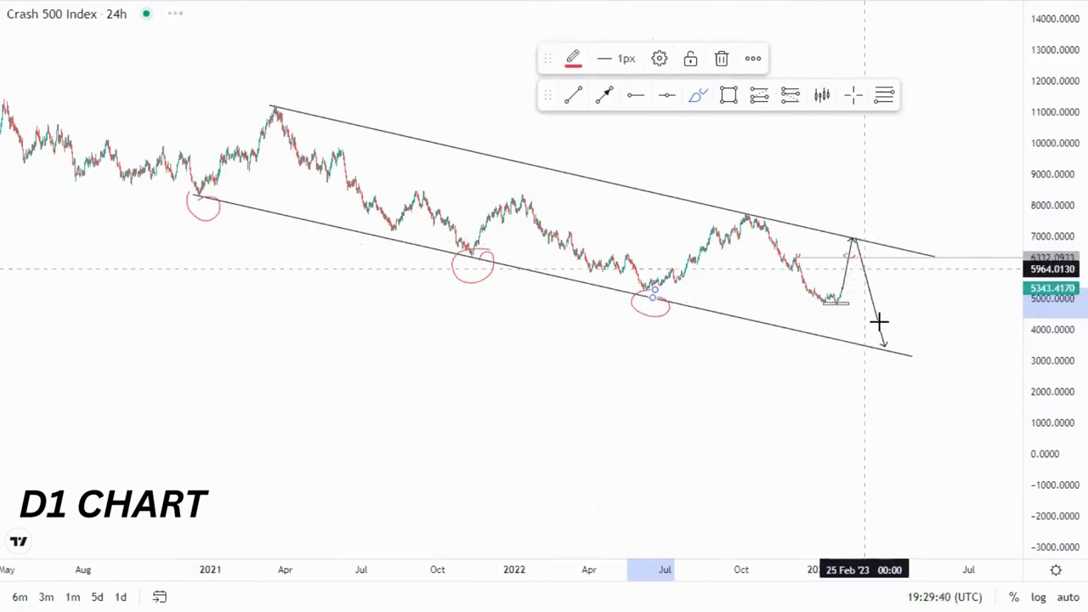
{"action": "left_click_drag", "start_coordinate": [868, 335], "coordinate": [904, 357]}
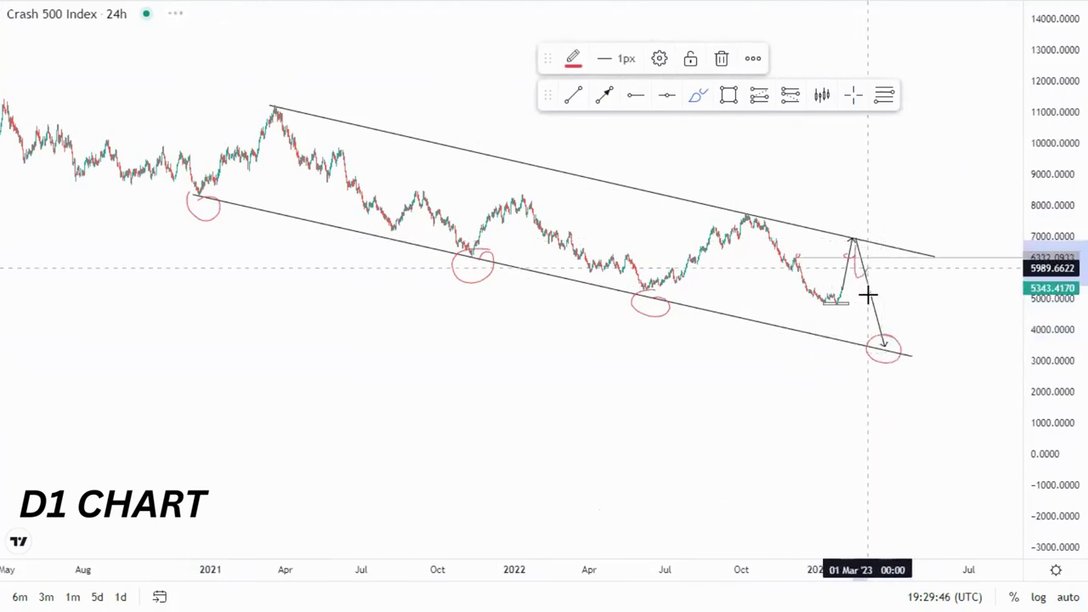
Brush a projected path down the falling arrow, up through the upper trend line, back to retest it and on to about 11600
{"action": "left_click_drag", "start_coordinate": [876, 323], "coordinate": [887, 352]}
{"action": "mouse_move", "coordinate": [902, 314]}
{"action": "left_mouse_down"}
{"action": "mouse_move", "coordinate": [921, 208]}
{"action": "mouse_move", "coordinate": [938, 263]}
{"action": "left_mouse_up"}
{"action": "left_click_drag", "start_coordinate": [950, 199], "coordinate": [971, 90]}
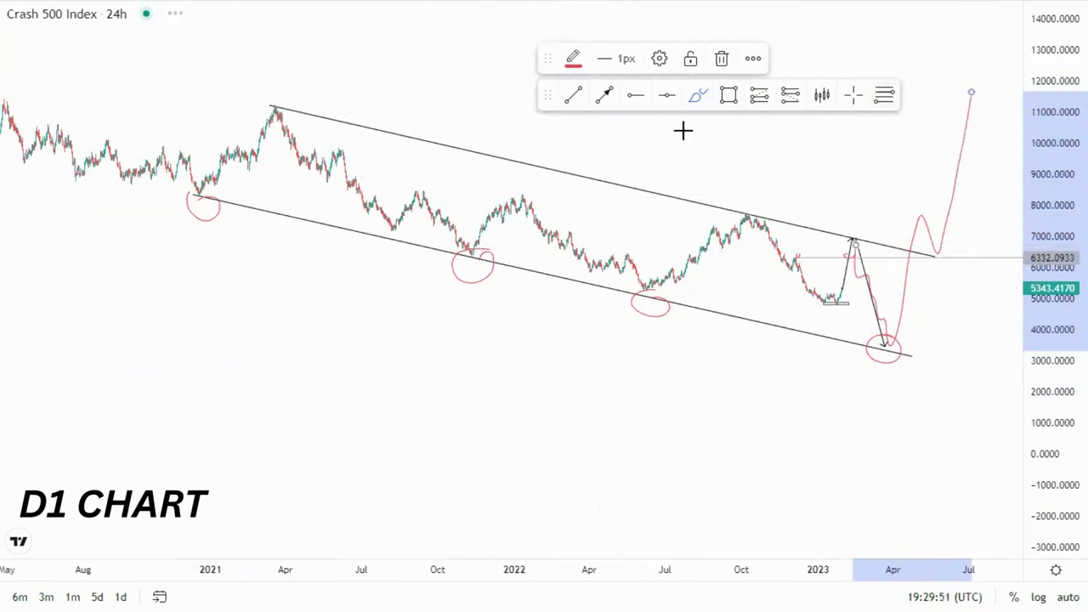
Delete the brushed projection, all the circles, both projection arrows and the horizontal ray, keeping the channel and support rectangle
{"action": "left_click", "coordinate": [721, 60]}
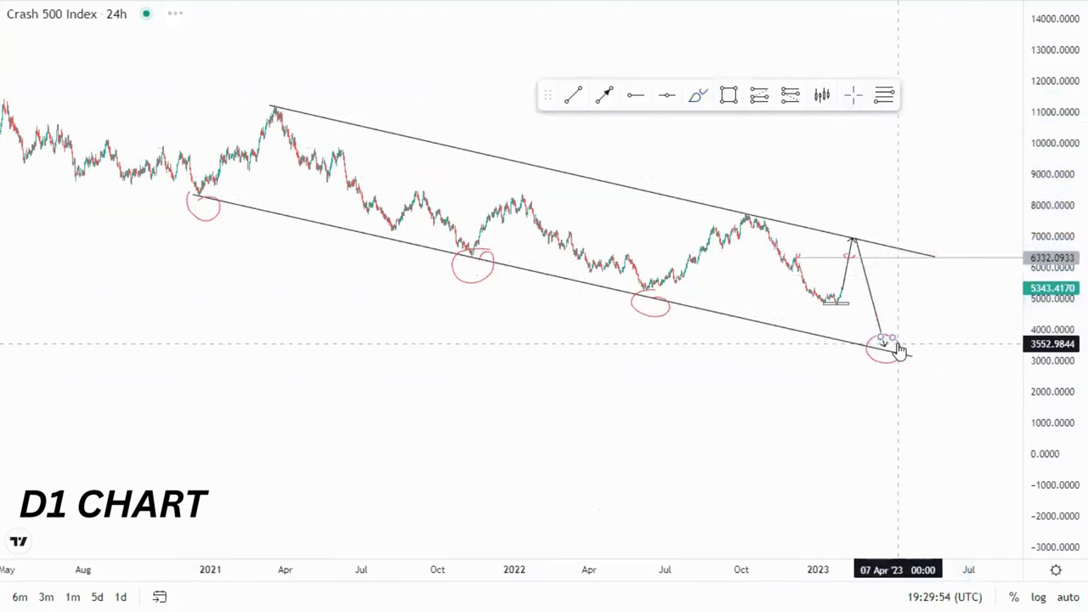
{"action": "left_click", "coordinate": [721, 60]}
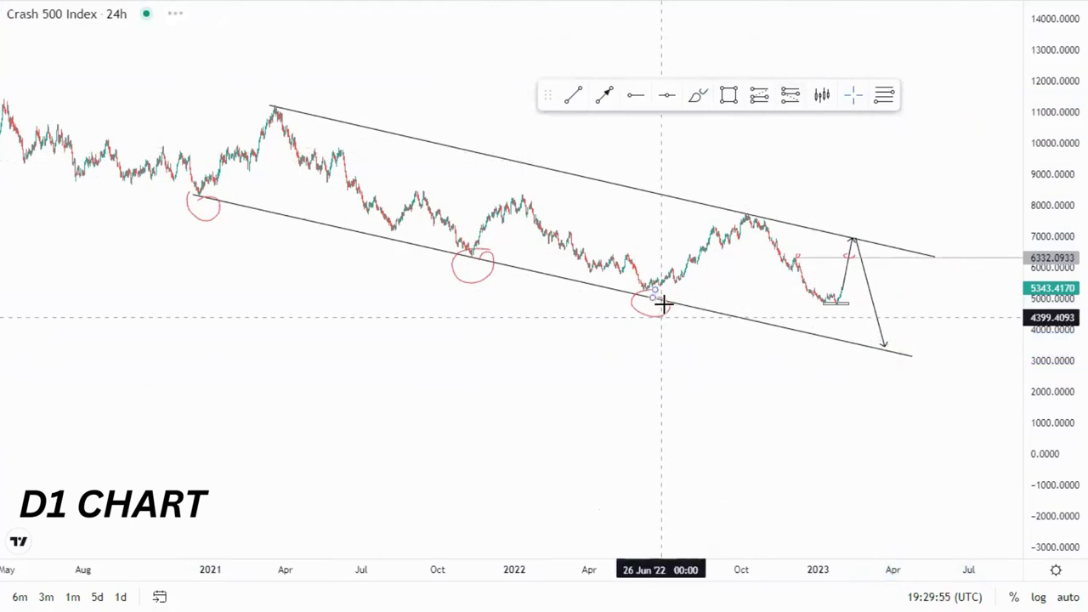
{"action": "left_click", "coordinate": [669, 318]}
{"action": "key", "text": "Delete"}
{"action": "left_click", "coordinate": [491, 281]}
{"action": "key", "text": "Delete"}
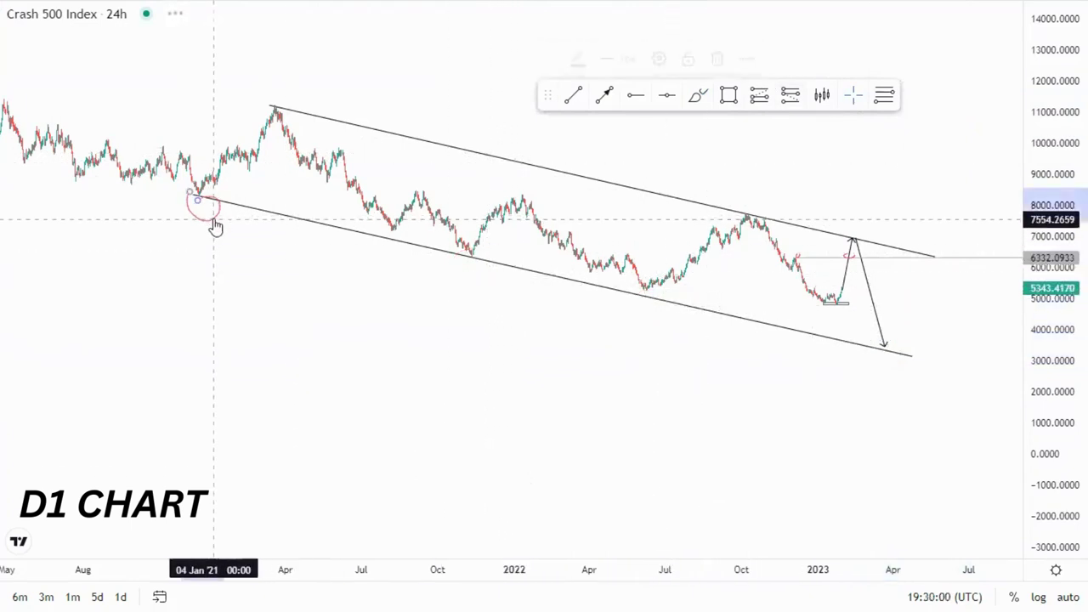
{"action": "key", "text": "Delete"}
{"action": "left_click", "coordinate": [844, 258]}
{"action": "key", "text": "Delete"}
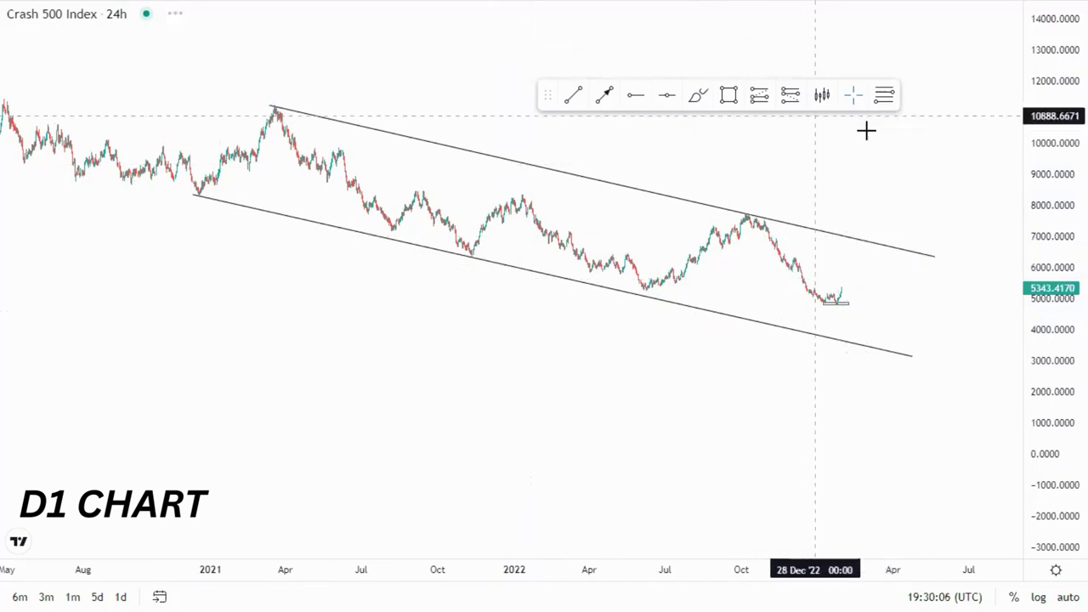
Switch the chart to the 4-hour timeframe
{"action": "left_click_drag", "start_coordinate": [894, 236], "coordinate": [884, 233]}
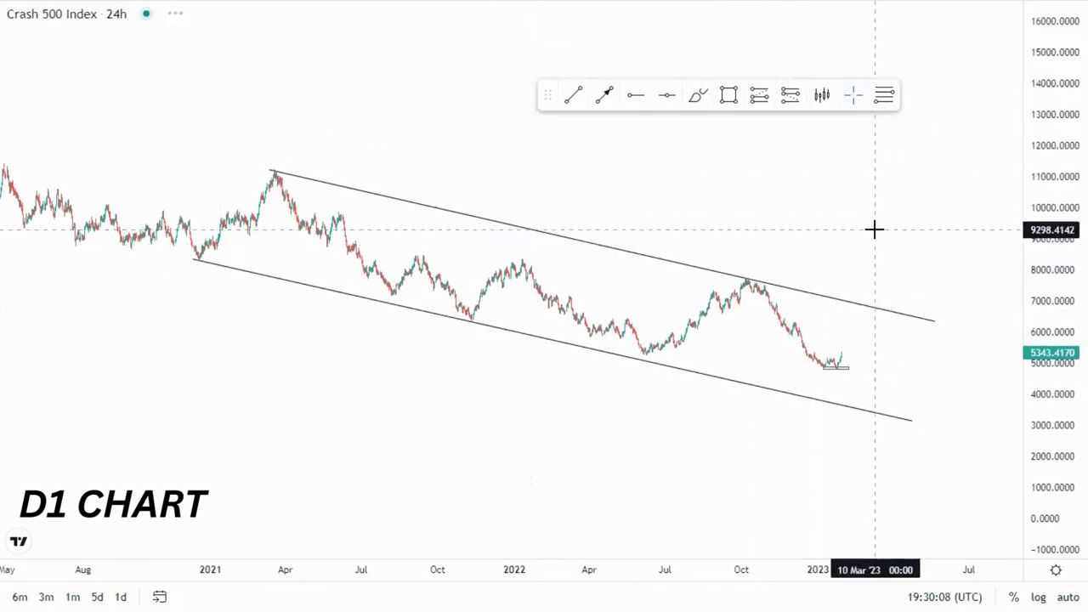
{"action": "type", "text": "4H"}
{"action": "key", "text": "Return"}
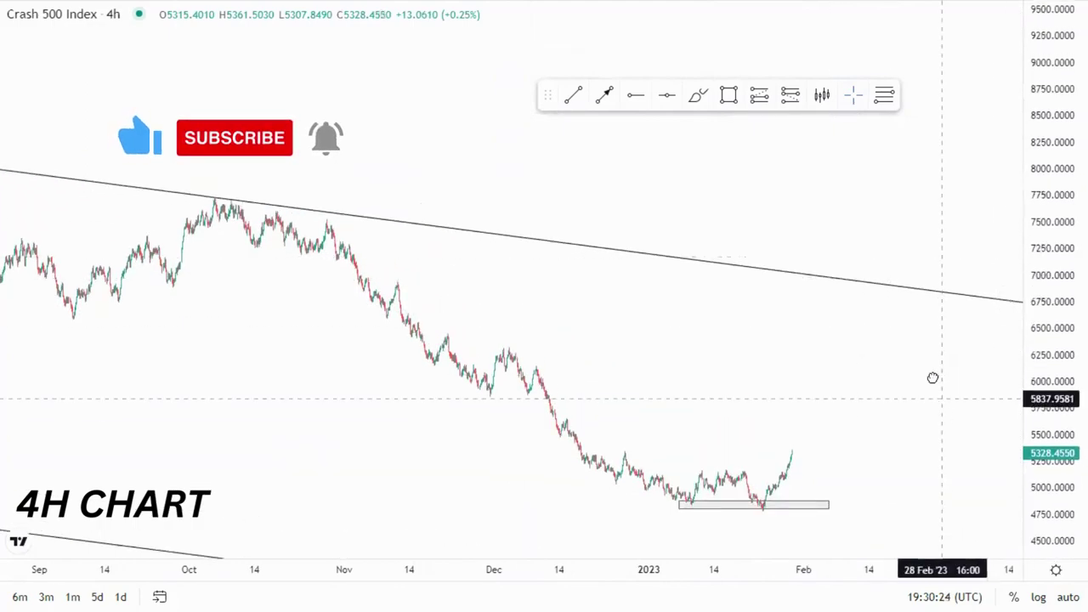
Resize the January support rectangle to start at the 9 January 2023 low and narrow its height around the two lows
{"action": "scroll", "coordinate": [901, 385], "scroll_direction": "up", "scroll_amount": 3}
{"action": "left_click_drag", "start_coordinate": [1040, 444], "coordinate": [1040, 340]}
{"action": "left_click_drag", "start_coordinate": [853, 392], "coordinate": [1015, 403]}
{"action": "scroll", "coordinate": [831, 434], "scroll_direction": "up", "scroll_amount": 3}
{"action": "left_click_drag", "start_coordinate": [506, 449], "coordinate": [611, 451]}
{"action": "scroll", "coordinate": [668, 442], "scroll_direction": "up", "scroll_amount": 5}
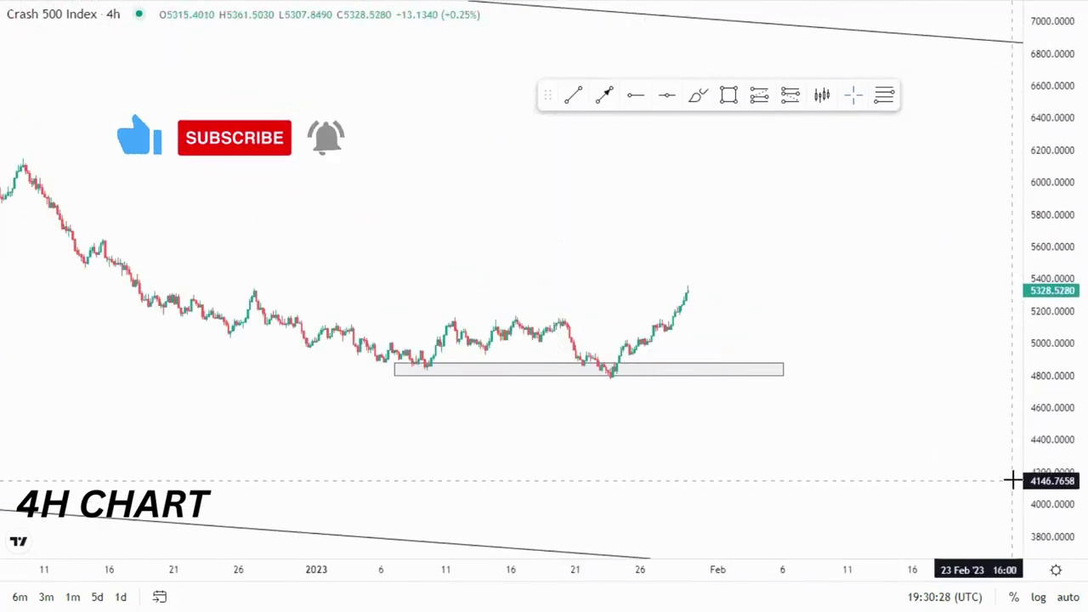
{"action": "left_click_drag", "start_coordinate": [1039, 366], "coordinate": [1039, 308]}
{"action": "left_click_drag", "start_coordinate": [396, 405], "coordinate": [425, 414]}
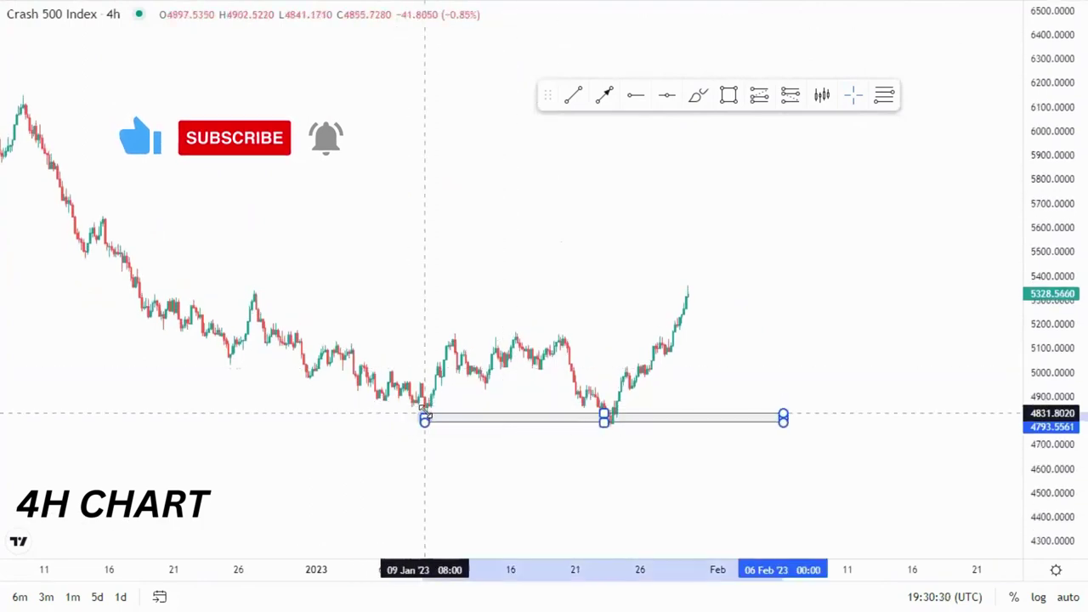
{"action": "left_click_drag", "start_coordinate": [783, 423], "coordinate": [783, 418]}
{"action": "left_click_drag", "start_coordinate": [587, 445], "coordinate": [611, 411]}
Draw a descending trend line from the 28 October 2022 high at about 7543 along the swing highs to about 4960 in late January
{"action": "scroll", "coordinate": [658, 477], "scroll_direction": "down", "scroll_amount": 2}
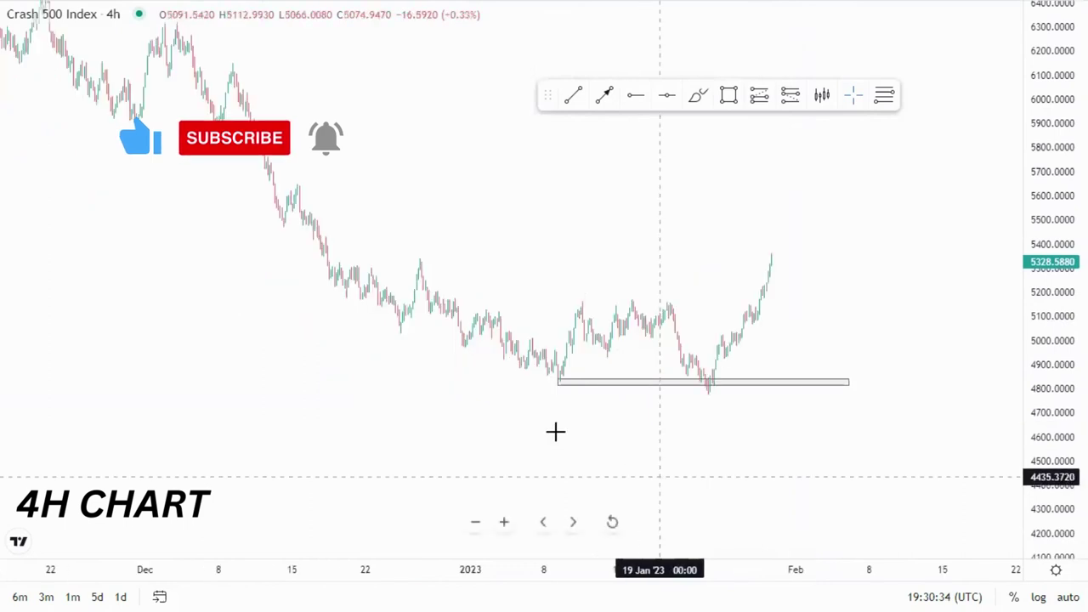
{"action": "left_click_drag", "start_coordinate": [562, 443], "coordinate": [580, 497]}
{"action": "scroll", "coordinate": [580, 497], "scroll_direction": "down", "scroll_amount": 4}
{"action": "left_click_drag", "start_coordinate": [1046, 318], "coordinate": [1040, 551]}
{"action": "left_click_drag", "start_coordinate": [481, 328], "coordinate": [484, 367]}
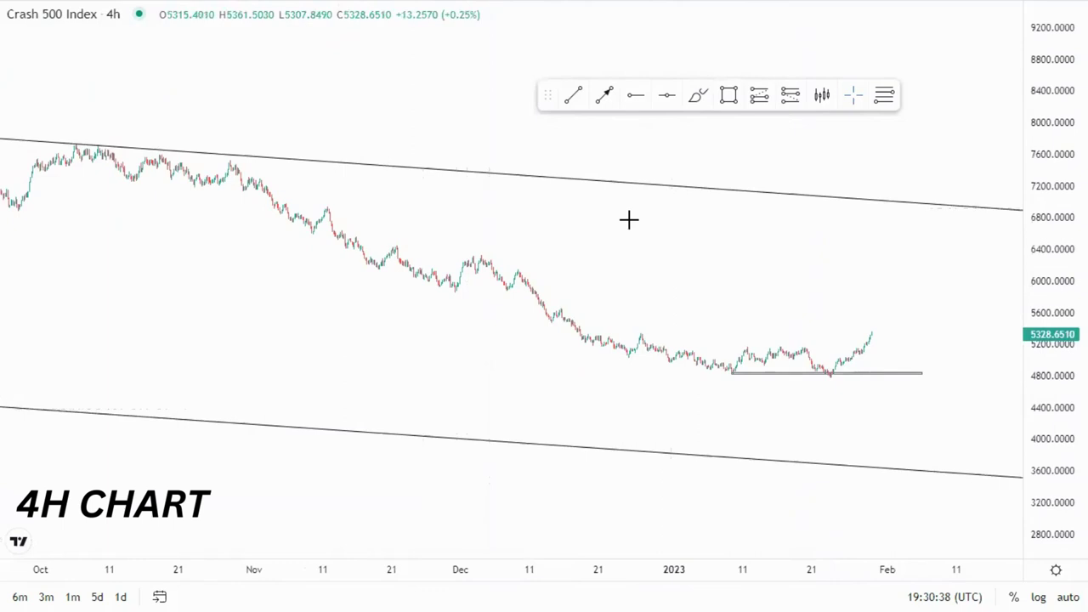
{"action": "left_click", "coordinate": [242, 159]}
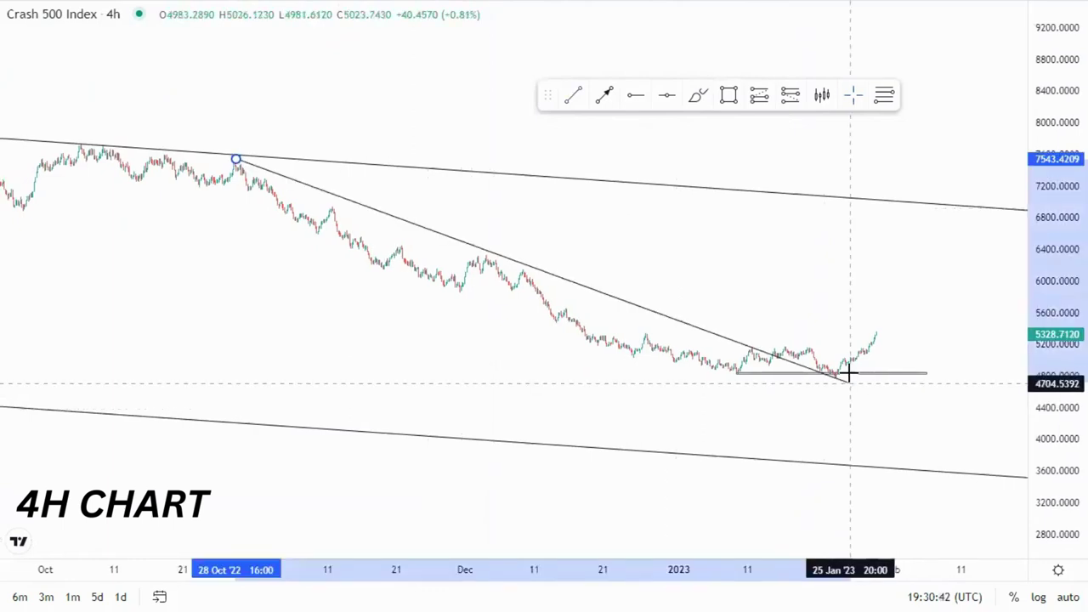
{"action": "left_click", "coordinate": [853, 361]}
Draw a lower trend line under the decline from about 7085 in mid-October to about 4645, adjusting its start to fit the lows
{"action": "left_click_drag", "start_coordinate": [1054, 510], "coordinate": [1050, 370]}
{"action": "left_click_drag", "start_coordinate": [487, 456], "coordinate": [497, 466]}
{"action": "left_click", "coordinate": [567, 97]}
{"action": "left_click", "coordinate": [141, 97]}
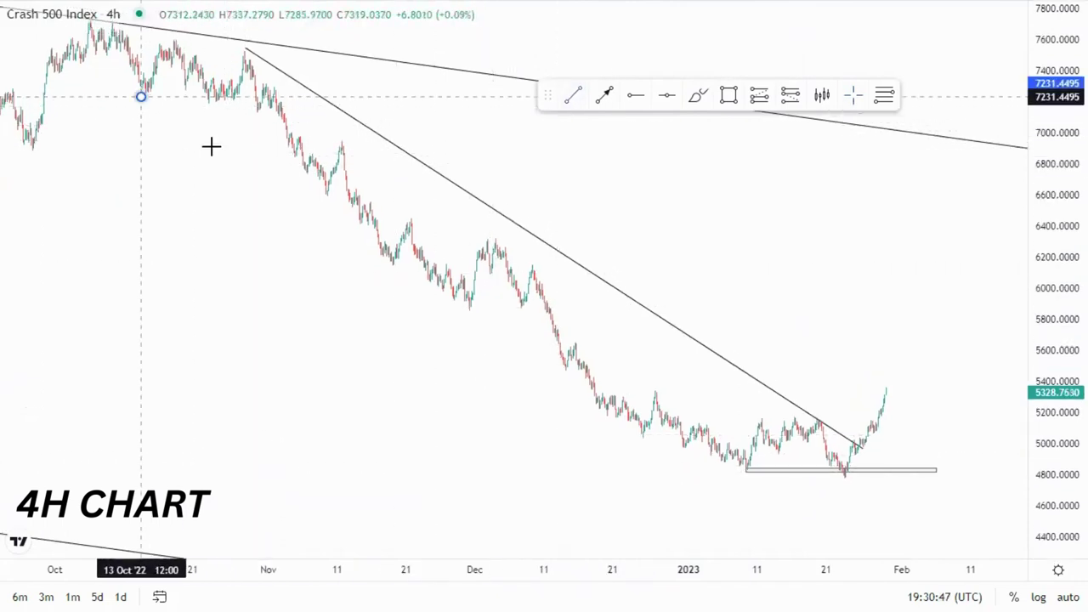
{"action": "left_click", "coordinate": [730, 499]}
{"action": "left_click", "coordinate": [143, 98]}
{"action": "left_click_drag", "start_coordinate": [143, 99], "coordinate": [180, 120]}
{"action": "left_click_drag", "start_coordinate": [382, 333], "coordinate": [273, 211]}
Extend the lower end of the steep descending resistance line to about 27 January 2023
{"action": "scroll", "coordinate": [625, 405], "scroll_direction": "up", "scroll_amount": 4}
{"action": "left_click_drag", "start_coordinate": [519, 400], "coordinate": [554, 410]}
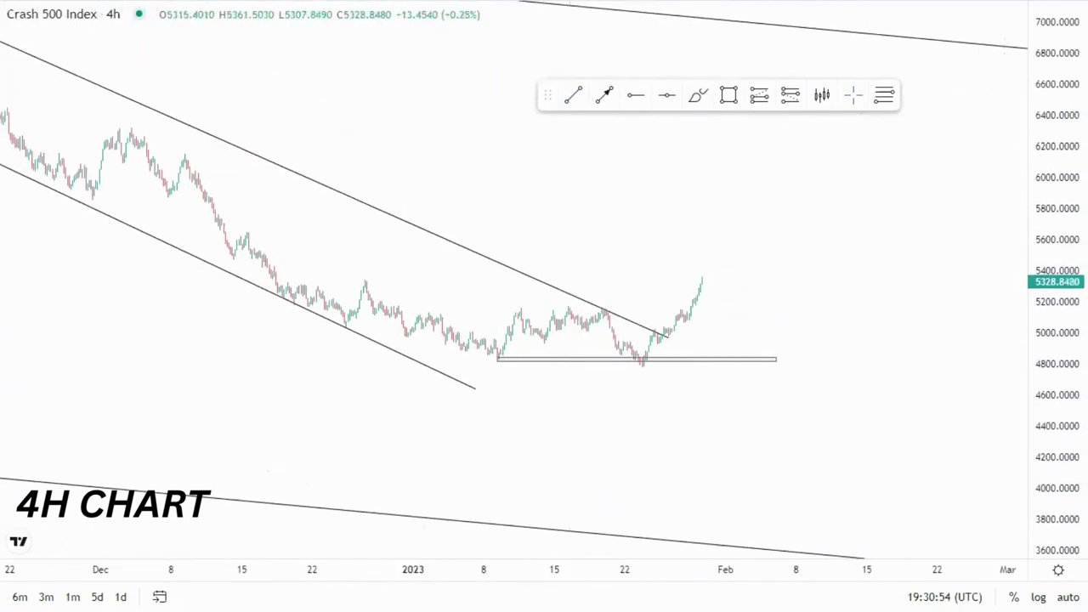
{"action": "scroll", "coordinate": [855, 440], "scroll_direction": "up", "scroll_amount": 5}
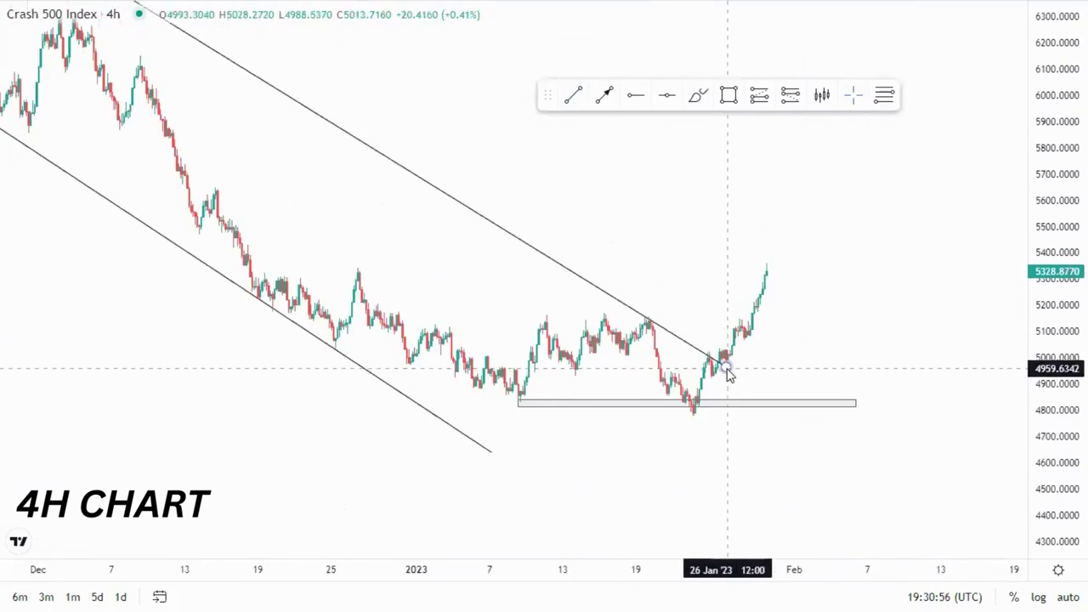
{"action": "left_click", "coordinate": [738, 371]}
{"action": "left_click", "coordinate": [881, 349]}
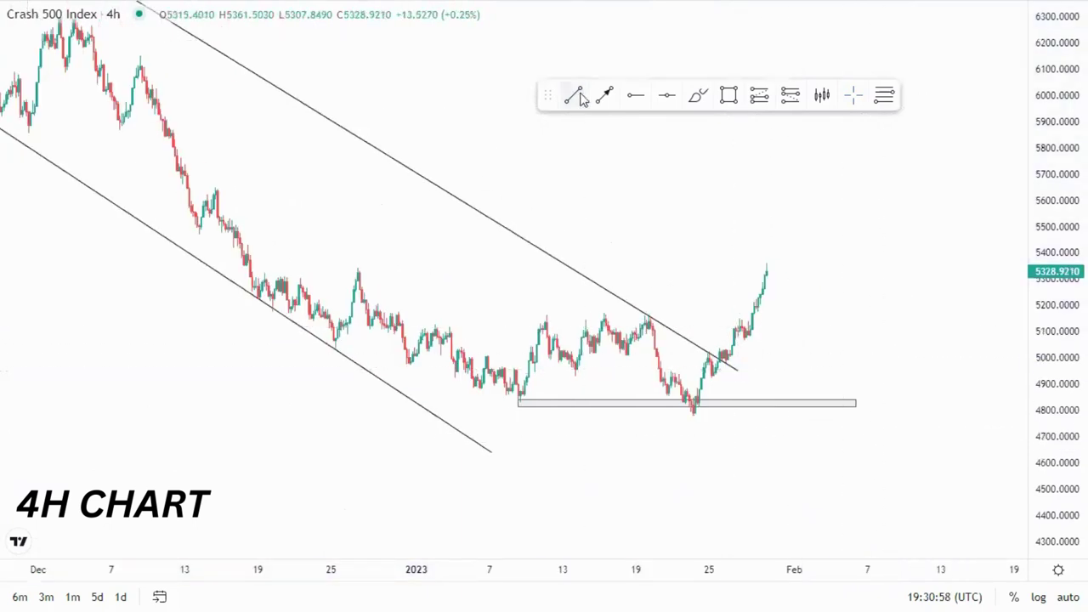
Draw two converging lines around the January consolidation, the upper from about 5114 to 5196 and the lower starting at about 4814
{"action": "left_click", "coordinate": [449, 328]}
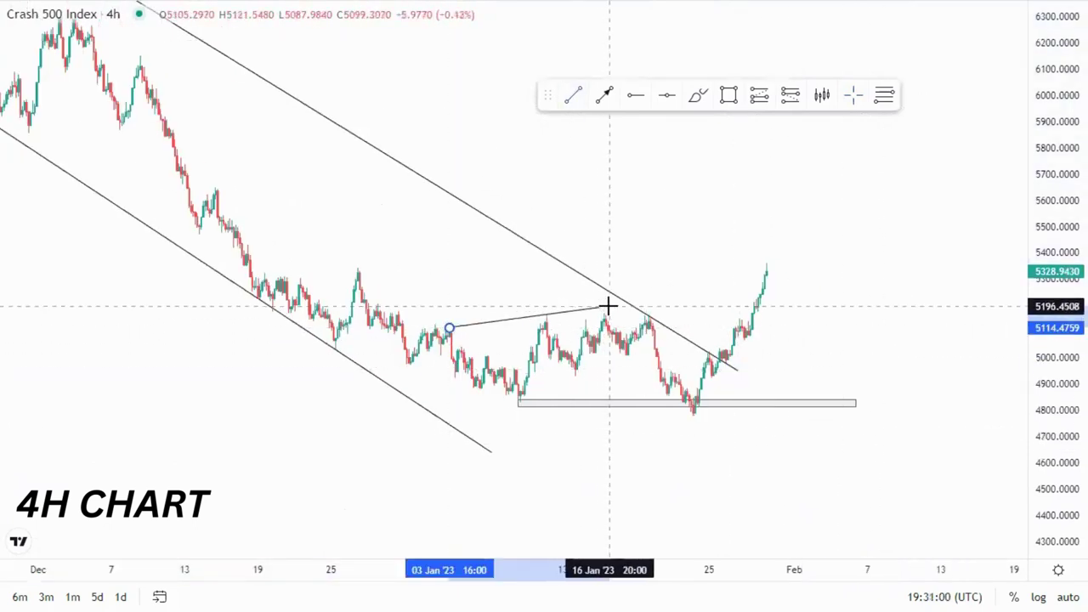
{"action": "left_click", "coordinate": [609, 306]}
{"action": "left_click", "coordinate": [571, 96]}
{"action": "left_click", "coordinate": [521, 407]}
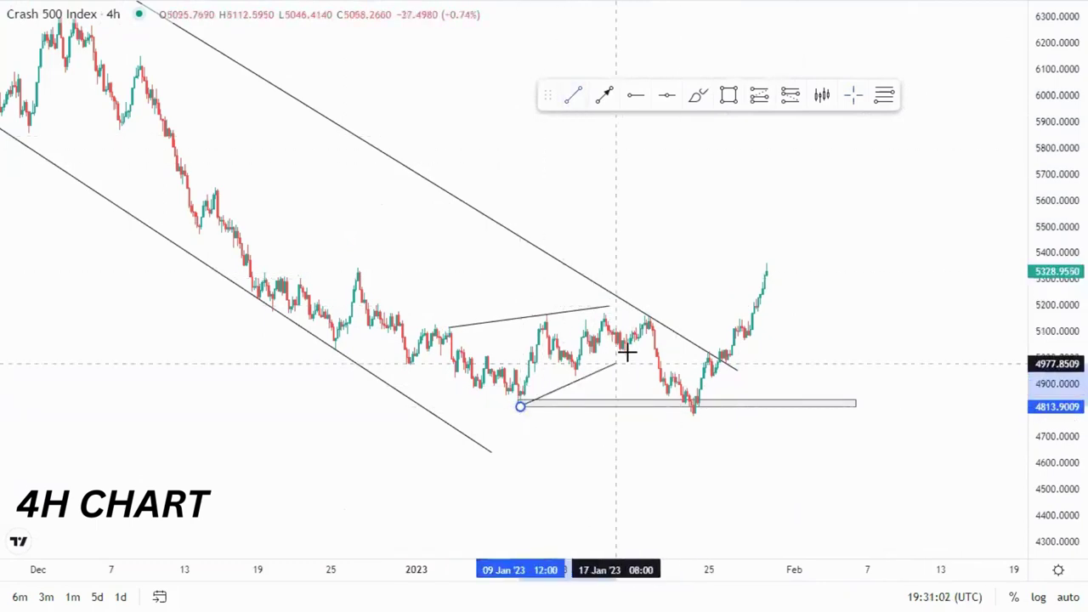
{"action": "left_click", "coordinate": [754, 431]}
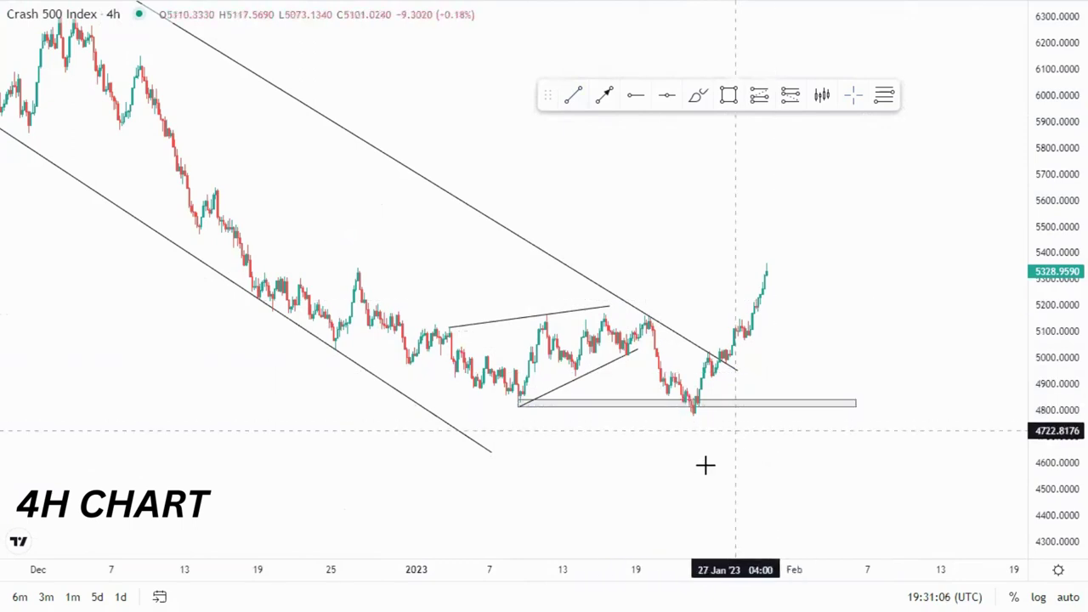
Place a horizontal ray at about 5348 from the 27 December 2022 high and circle its origin and the latest candle
{"action": "left_click_drag", "start_coordinate": [702, 468], "coordinate": [698, 478]}
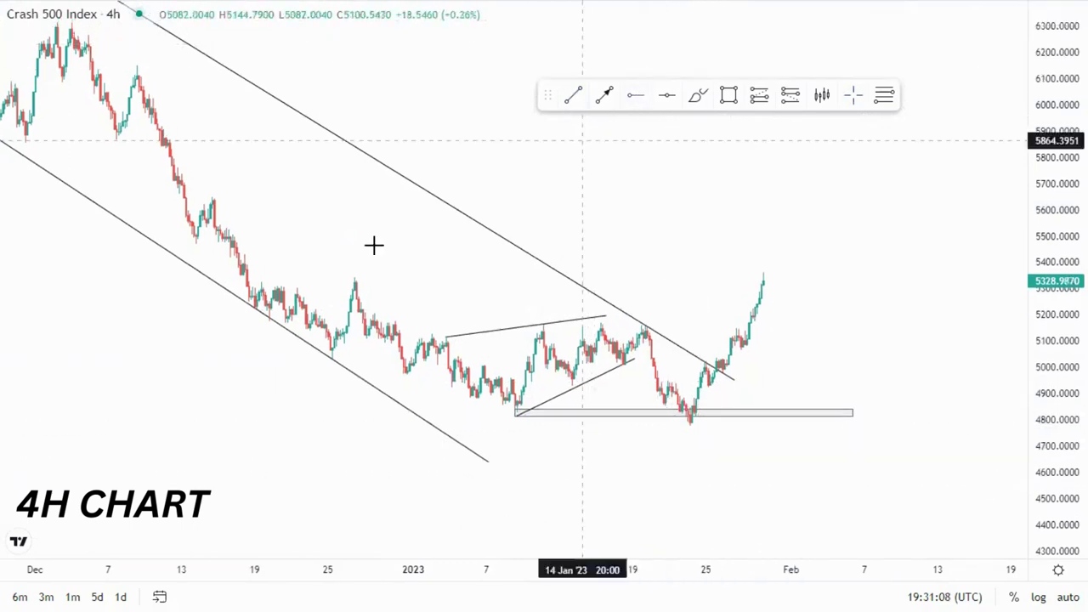
{"action": "left_click", "coordinate": [353, 275]}
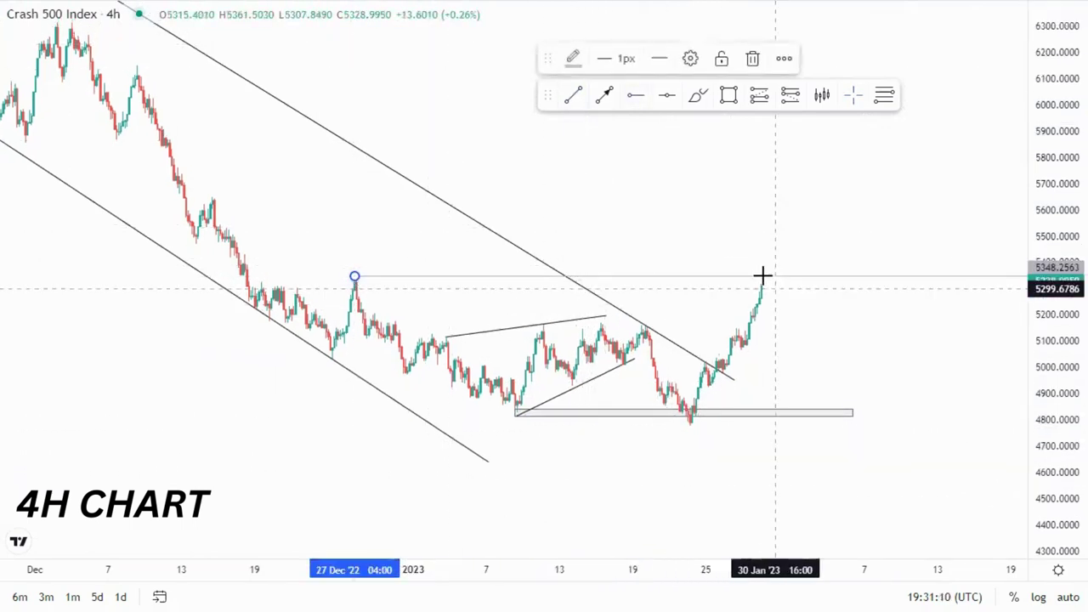
{"action": "left_click", "coordinate": [797, 313]}
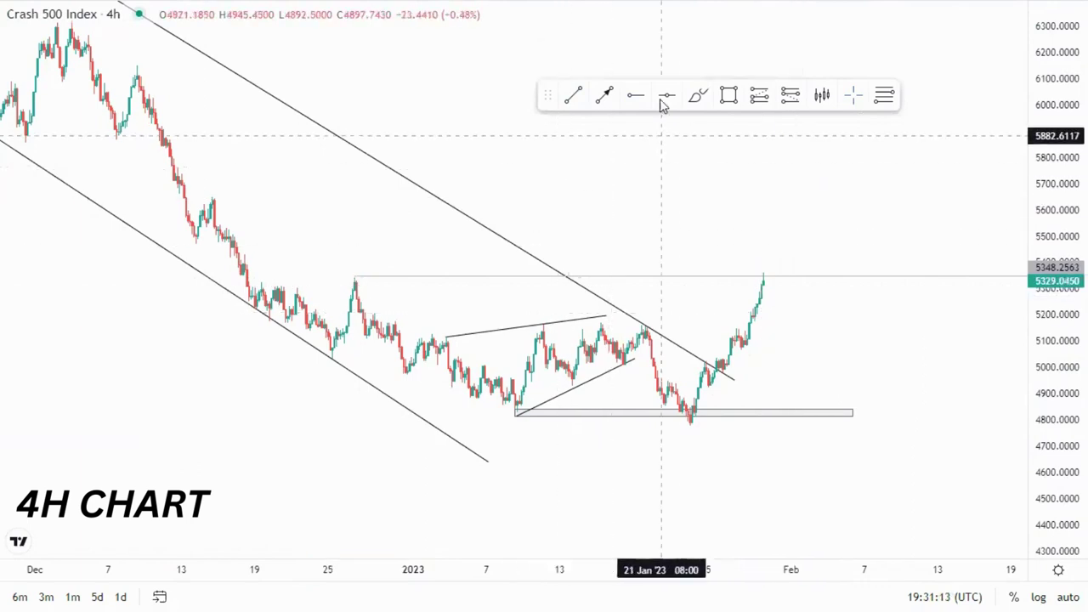
{"action": "left_click", "coordinate": [356, 274]}
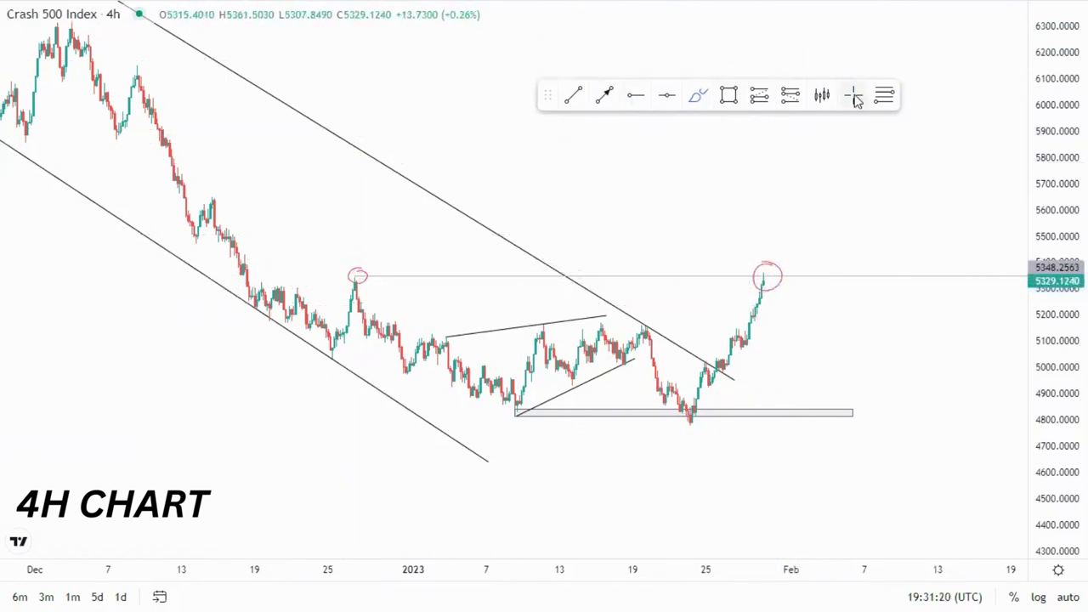
Draw an arrow from the latest candle down to about 3600 at the lower channel line and another rising toward the upper line
{"action": "left_click_drag", "start_coordinate": [1062, 172], "coordinate": [1059, 413]}
{"action": "scroll", "coordinate": [853, 464], "scroll_direction": "down", "scroll_amount": 2}
{"action": "left_click_drag", "start_coordinate": [836, 452], "coordinate": [674, 437]}
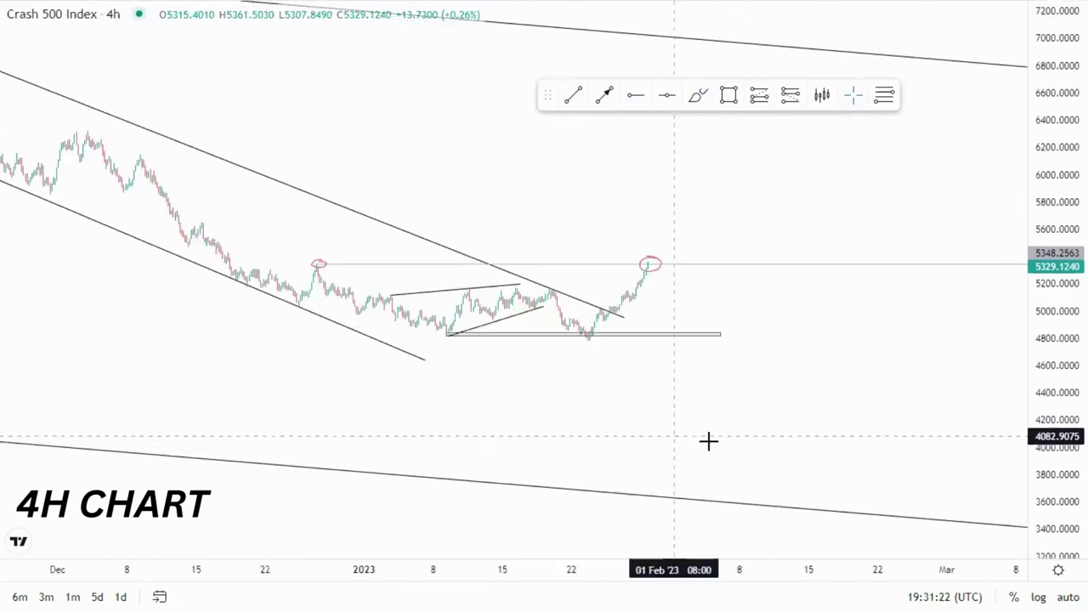
{"action": "scroll", "coordinate": [709, 442], "scroll_direction": "down", "scroll_amount": 3}
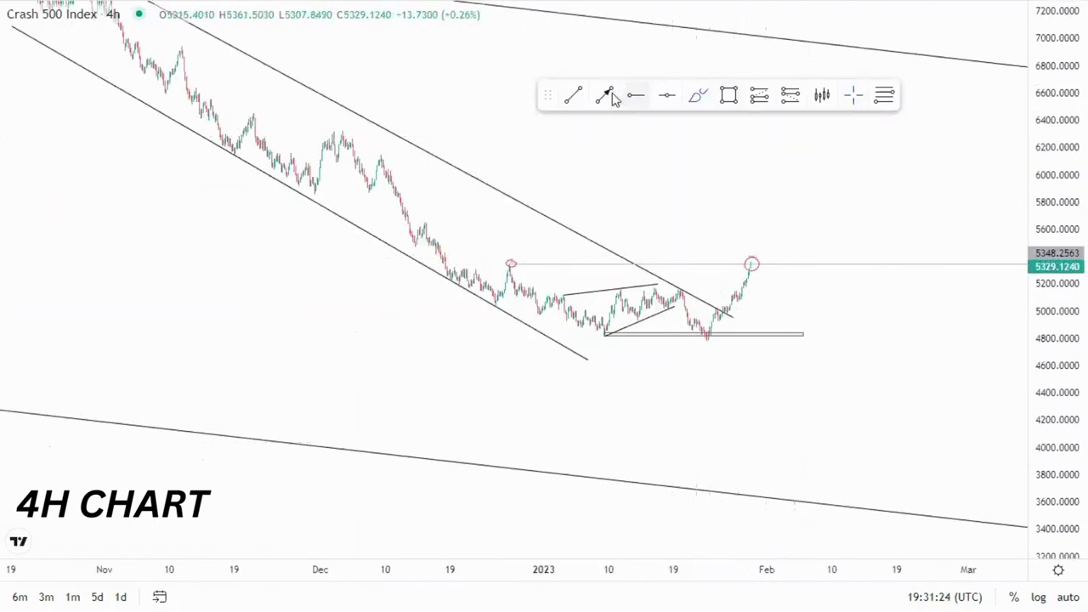
{"action": "mouse_move", "coordinate": [765, 281]}
{"action": "left_mouse_down"}
{"action": "mouse_move", "coordinate": [839, 515]}
{"action": "mouse_move", "coordinate": [841, 500]}
{"action": "mouse_move", "coordinate": [853, 502]}
{"action": "mouse_move", "coordinate": [926, 73]}
{"action": "left_mouse_up"}
{"action": "scroll", "coordinate": [964, 168], "scroll_direction": "down", "scroll_amount": 5}
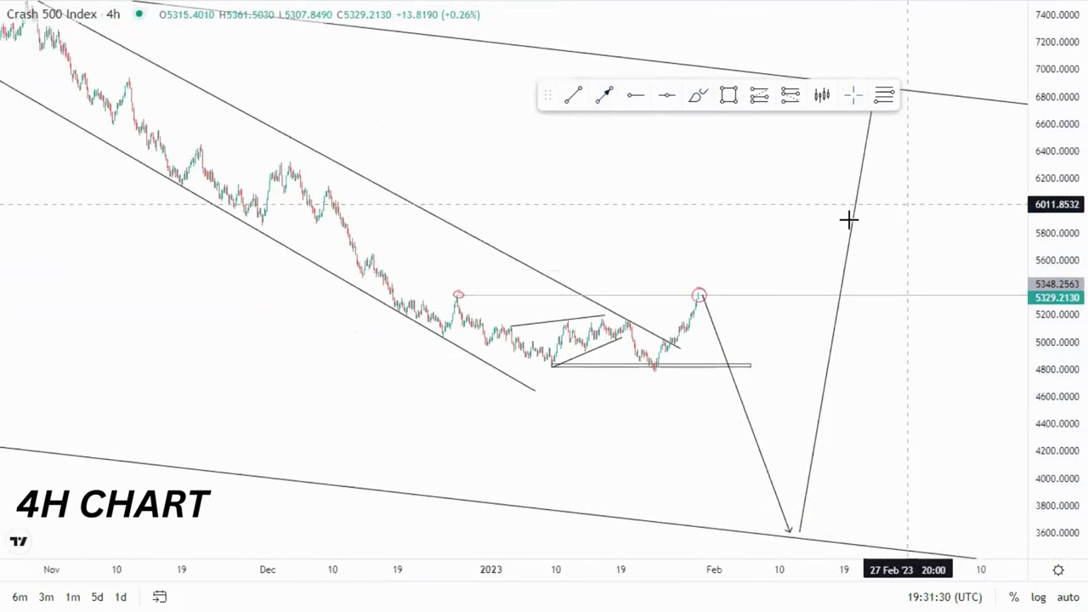
Delete the rising and falling projection arrows
{"action": "key", "text": "Delete"}
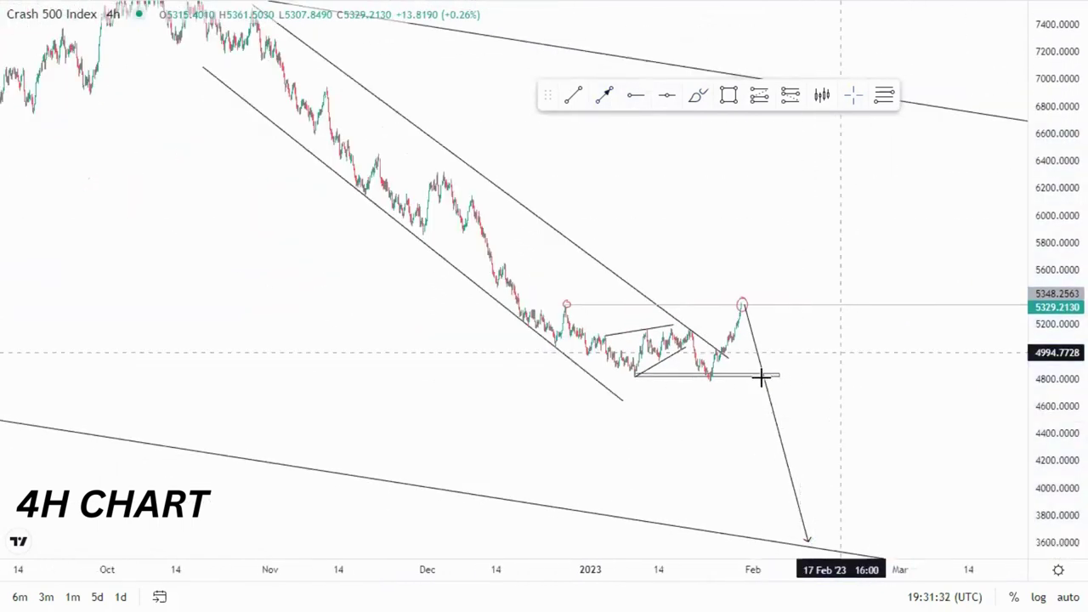
{"action": "left_click", "coordinate": [770, 406]}
{"action": "key", "text": "Delete"}
Brush a rise through the 5348 level to about 5600, a small flag, and a further rise to the upper channel line
{"action": "left_click_drag", "start_coordinate": [851, 396], "coordinate": [804, 467]}
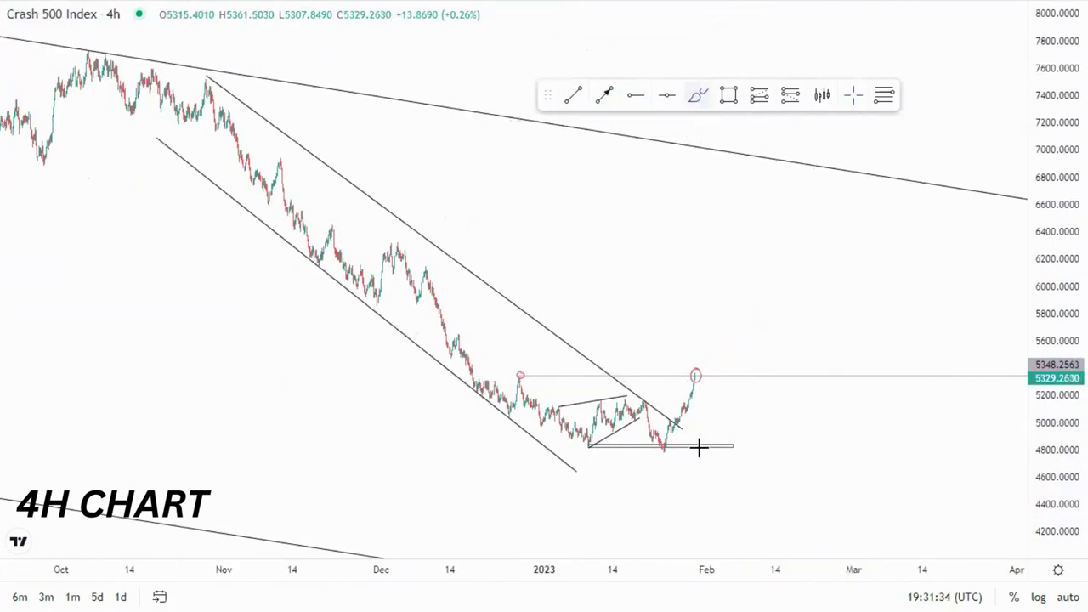
{"action": "left_click_drag", "start_coordinate": [695, 380], "coordinate": [700, 338]}
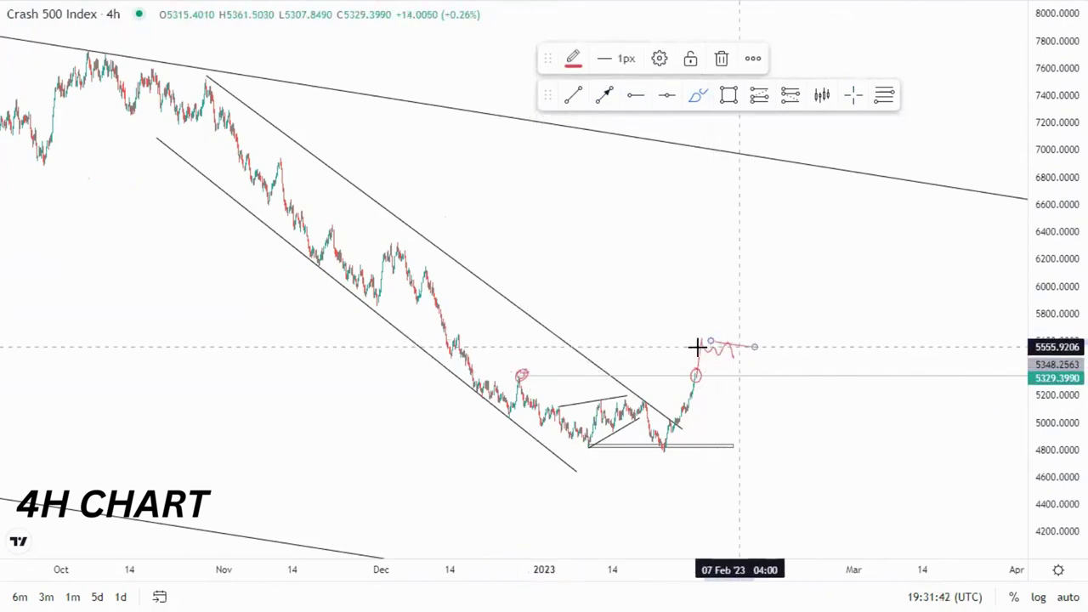
{"action": "left_click_drag", "start_coordinate": [756, 294], "coordinate": [815, 180]}
{"action": "scroll", "coordinate": [728, 122], "scroll_direction": "down", "scroll_amount": 3}
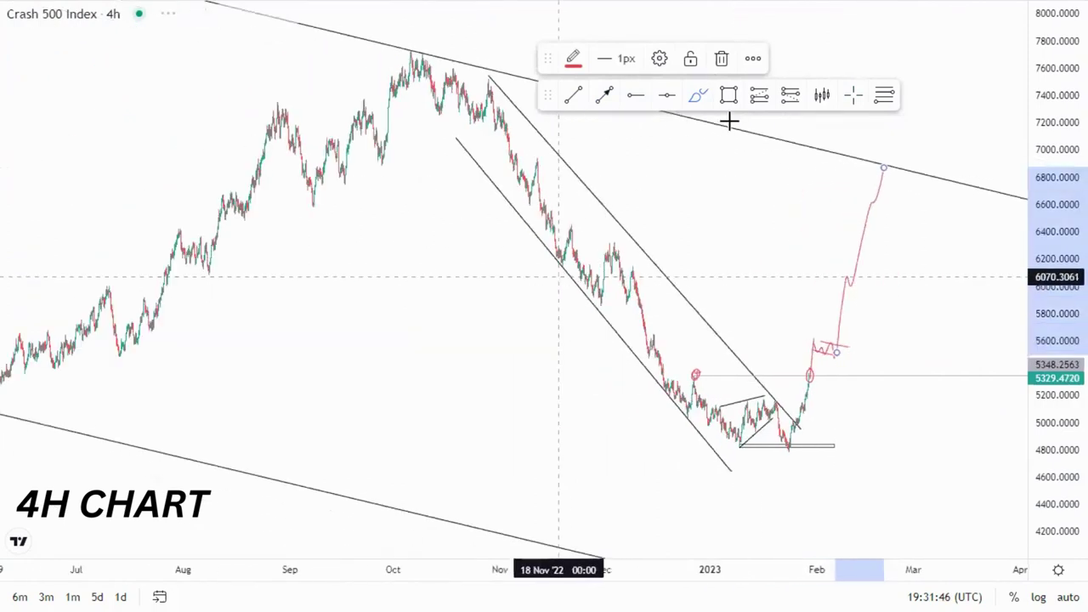
Delete the brushed rise, the flag with its boundary strokes, the circle at the latest candle, and one circle stroke at the December high
{"action": "left_click", "coordinate": [722, 58]}
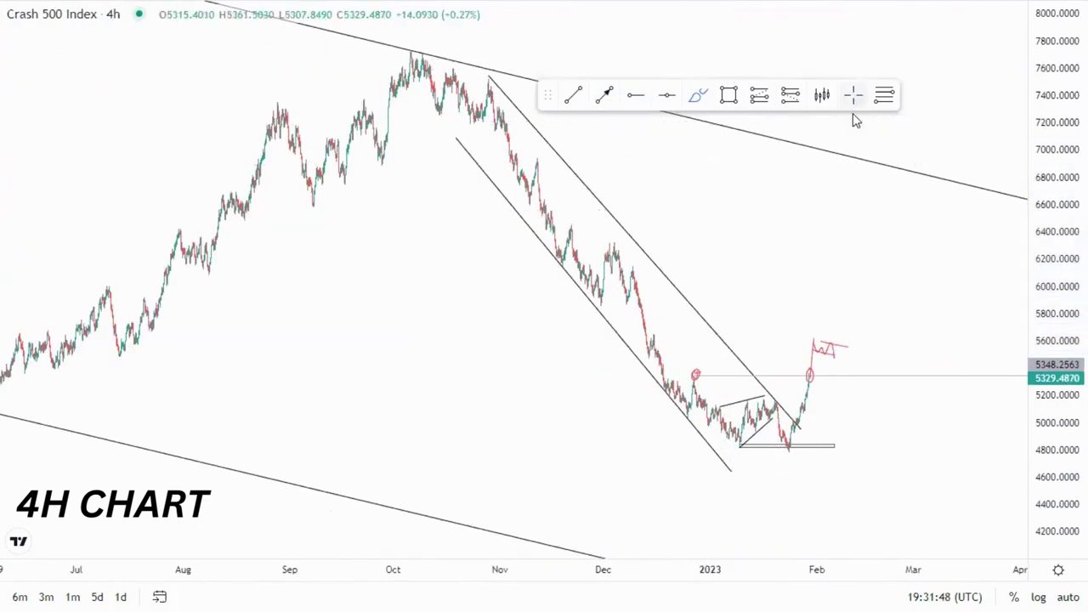
{"action": "left_click", "coordinate": [722, 58]}
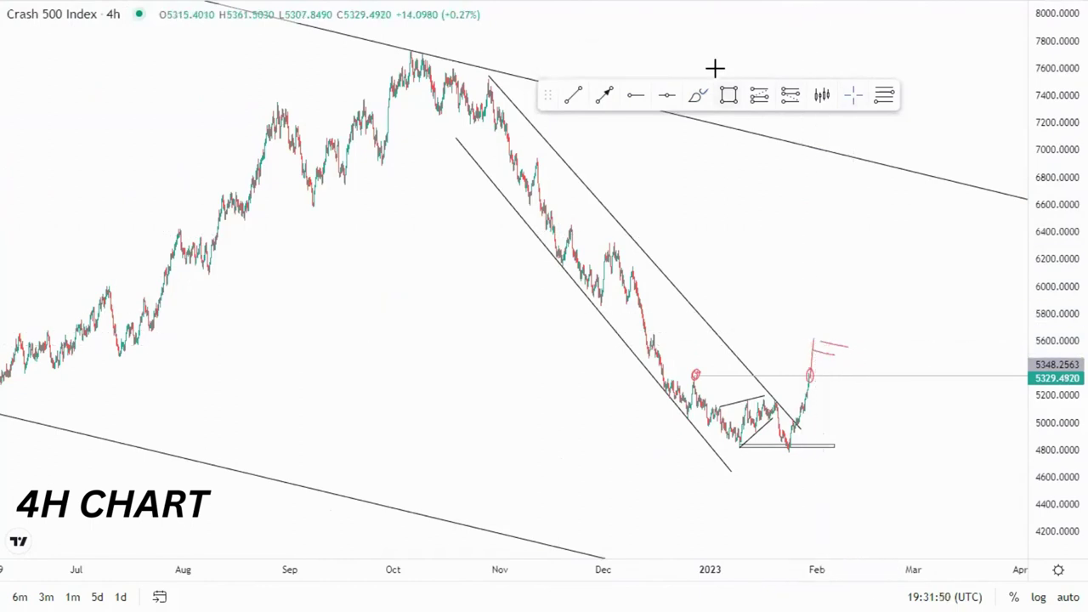
{"action": "left_click", "coordinate": [835, 351]}
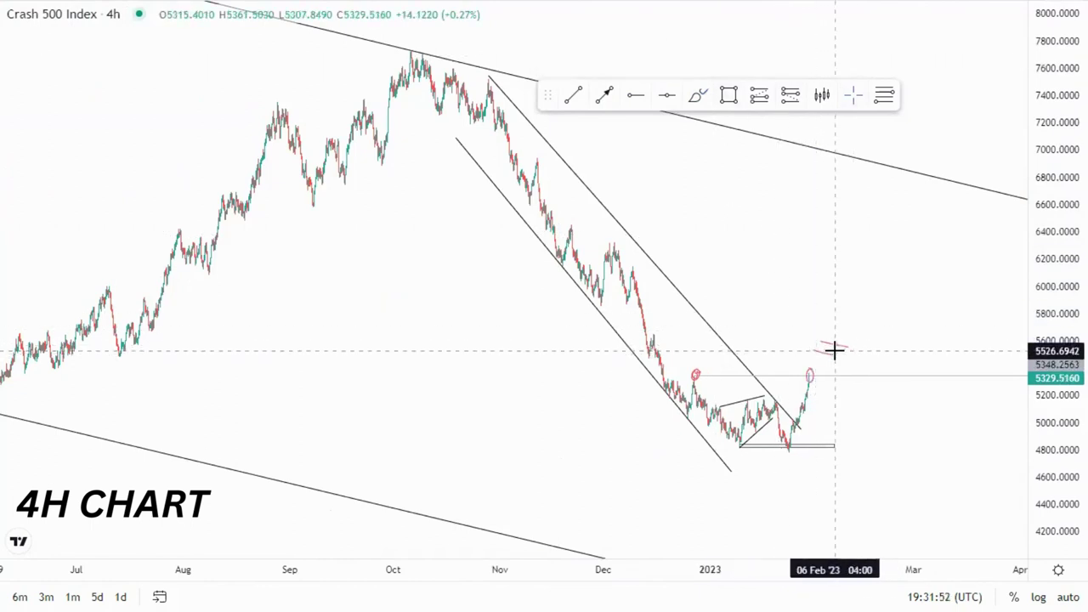
{"action": "left_click", "coordinate": [823, 352]}
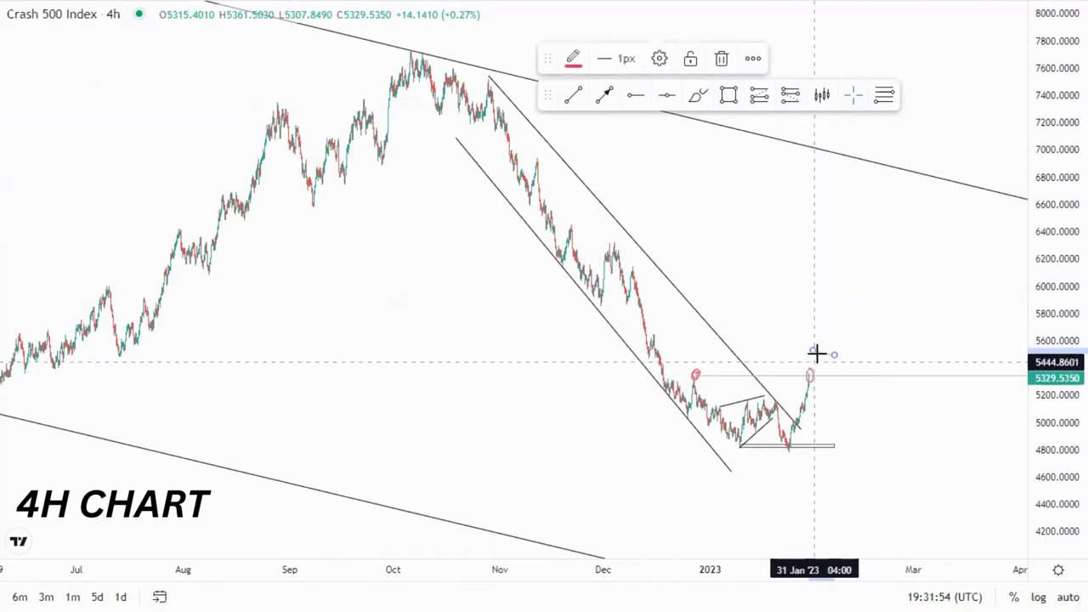
{"action": "left_click", "coordinate": [816, 354]}
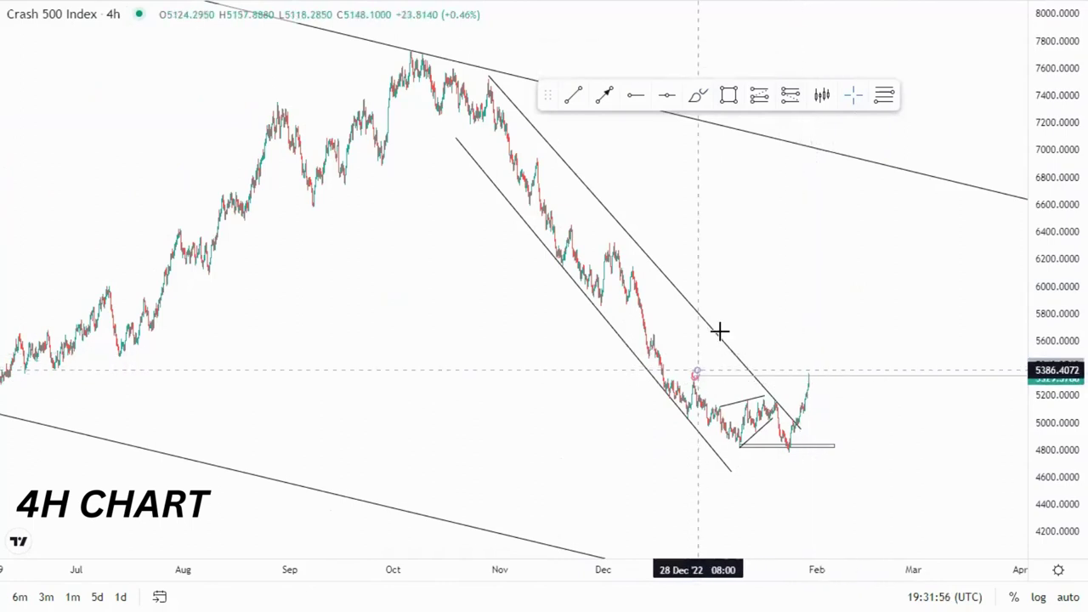
{"action": "left_click", "coordinate": [697, 376]}
{"action": "left_click", "coordinate": [720, 63]}
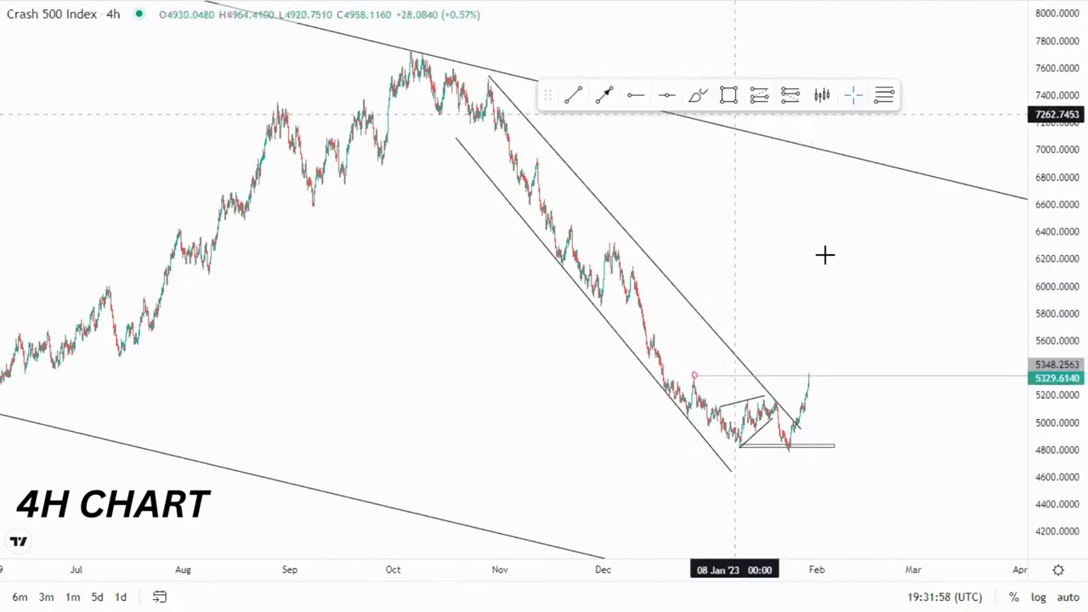
Draw a small rectangle on the lower channel line in mid-to-late February and an arrow rising from it to about 6455
{"action": "left_click_drag", "start_coordinate": [818, 255], "coordinate": [655, 159]}
{"action": "left_click_drag", "start_coordinate": [1054, 266], "coordinate": [1055, 374]}
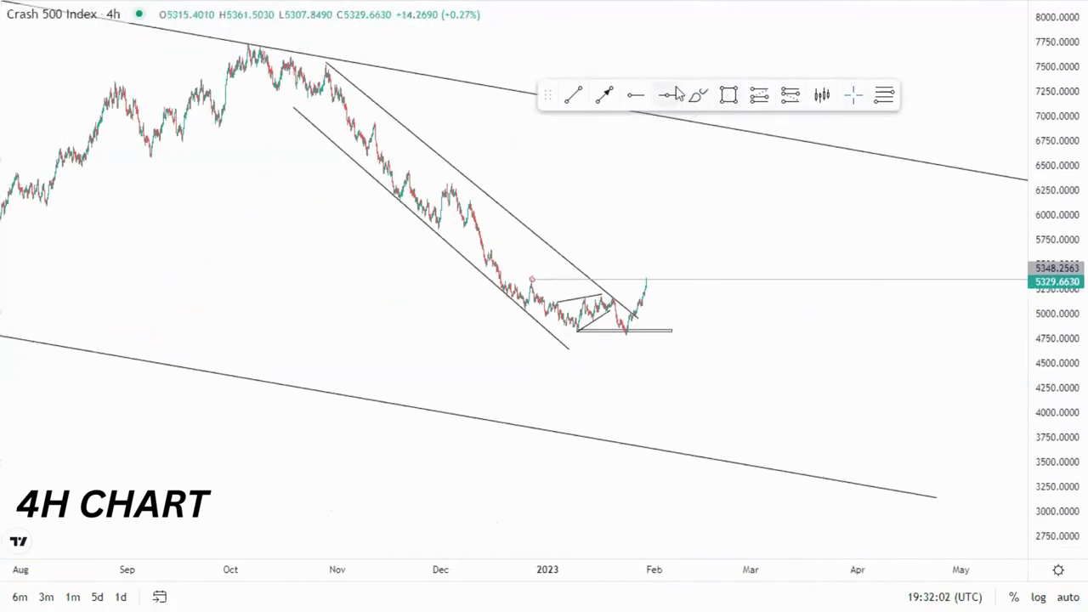
{"action": "left_click", "coordinate": [729, 96]}
{"action": "left_click", "coordinate": [737, 475]}
{"action": "left_click", "coordinate": [798, 441]}
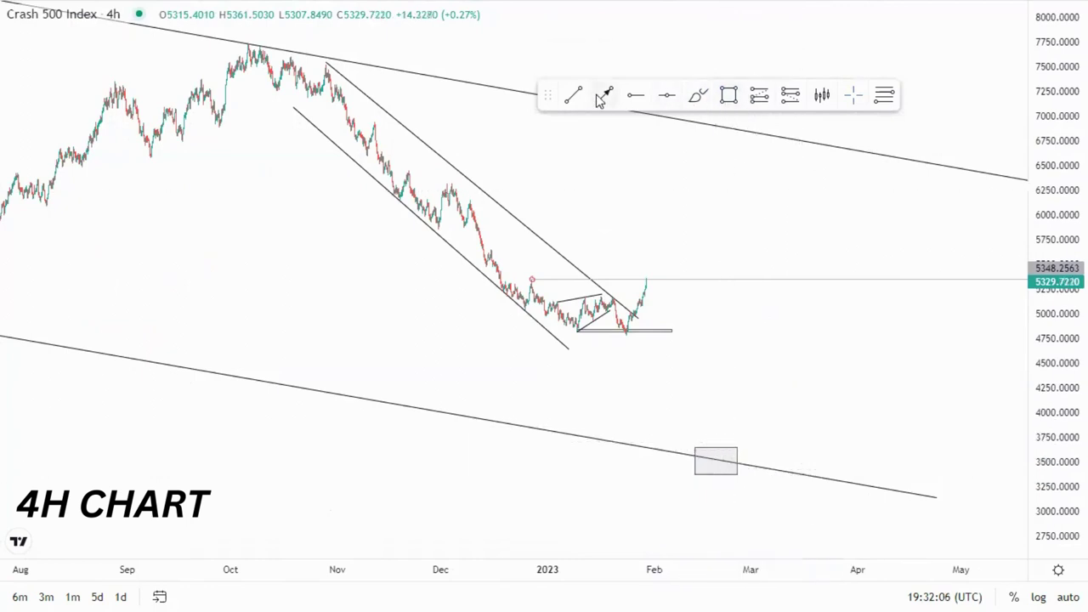
{"action": "left_click", "coordinate": [728, 446]}
{"action": "left_click", "coordinate": [798, 170]}
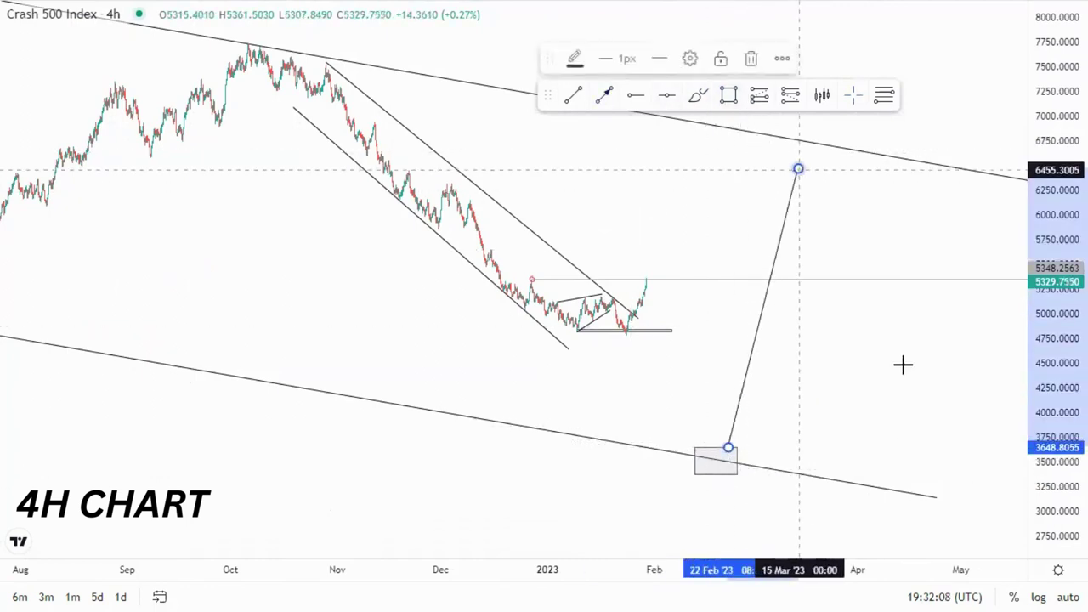
Sketch an arrow from the latest candle down to about 4000 and another rising beside it, and delete both
{"action": "left_click", "coordinate": [646, 269]}
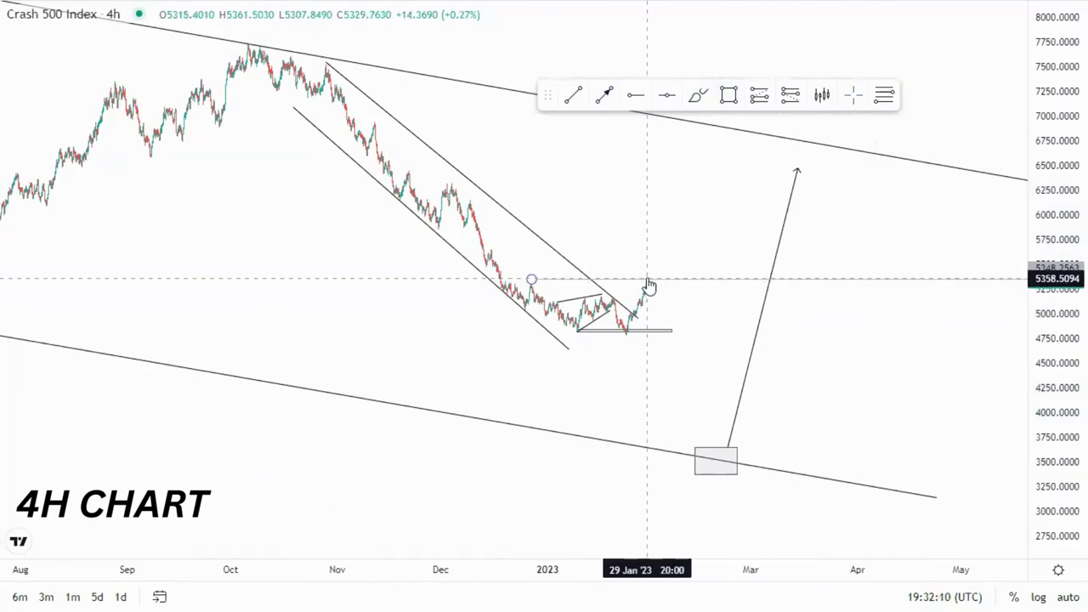
{"action": "left_click", "coordinate": [646, 274]}
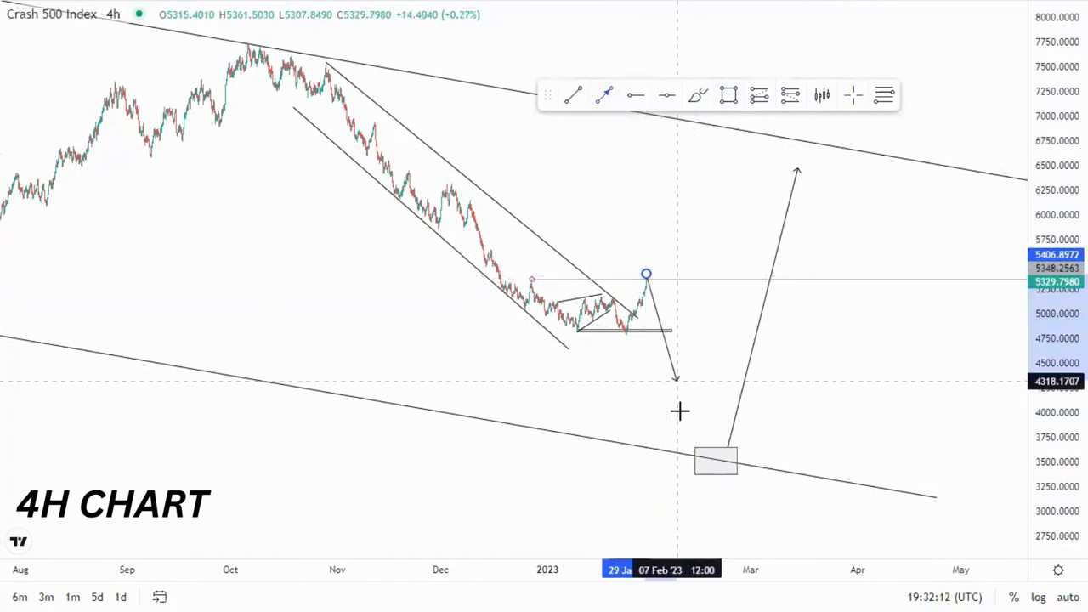
{"action": "left_click", "coordinate": [681, 412]}
{"action": "left_click", "coordinate": [602, 94]}
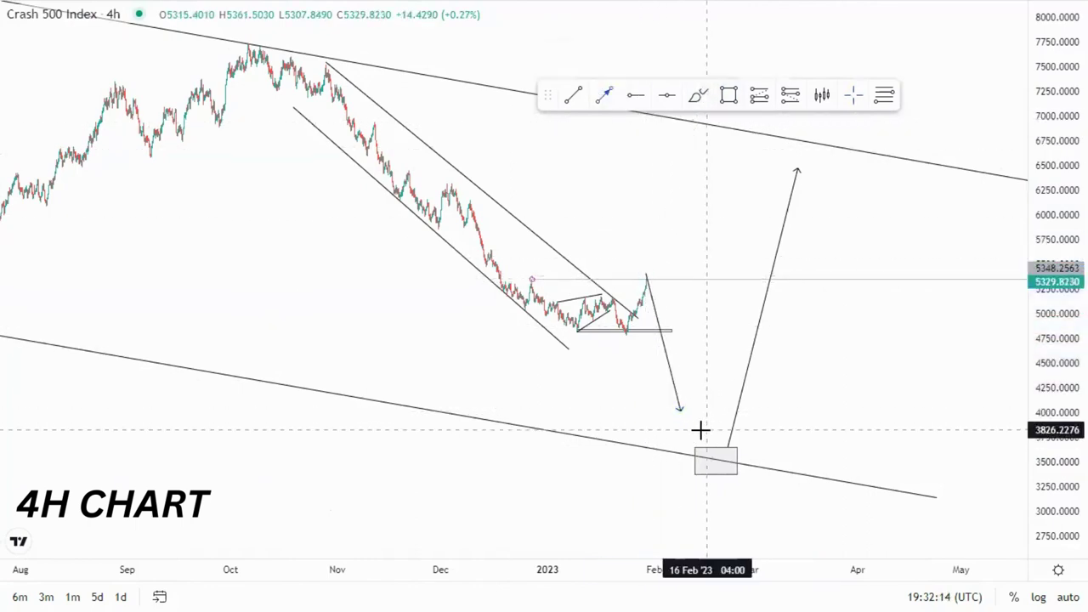
{"action": "left_click", "coordinate": [702, 429]}
{"action": "left_click", "coordinate": [772, 161]}
{"action": "left_click", "coordinate": [751, 60]}
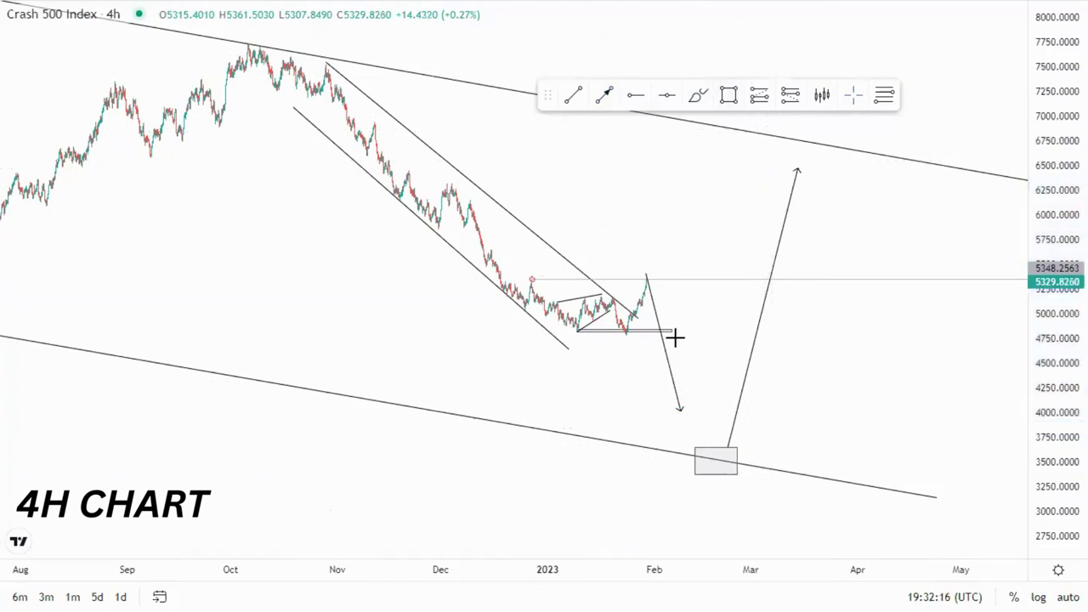
{"action": "left_click", "coordinate": [677, 394]}
{"action": "key", "text": "Delete"}
Switch the chart to the 1-hour timeframe and delete the remaining circle at the horizontal ray's origin
{"action": "type", "text": "1H"}
{"action": "key", "text": "Return"}
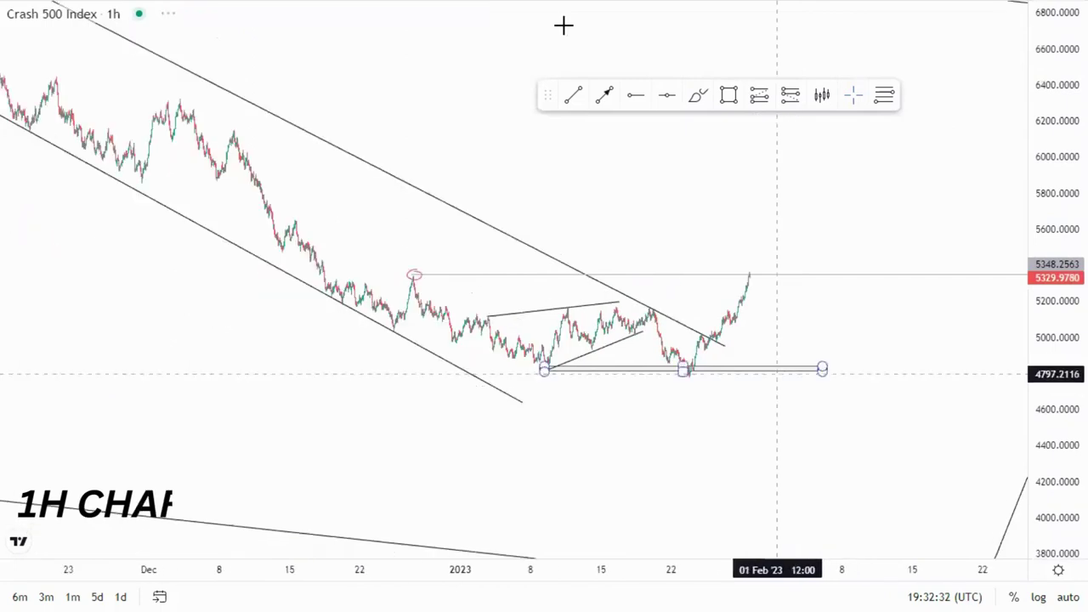
{"action": "left_click", "coordinate": [418, 273]}
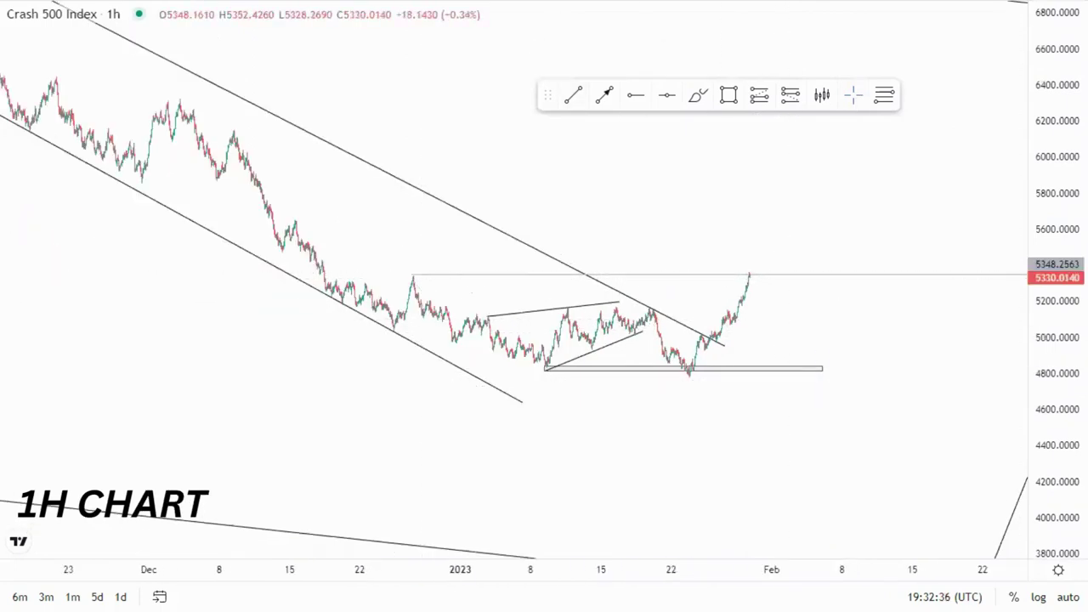
Lower the horizontal ray to about 5338 and draw a thin rectangle along it from the late-December high past the latest candle
{"action": "left_click_drag", "start_coordinate": [1055, 421], "coordinate": [1056, 297]}
{"action": "scroll", "coordinate": [920, 361], "scroll_direction": "up", "scroll_amount": 3}
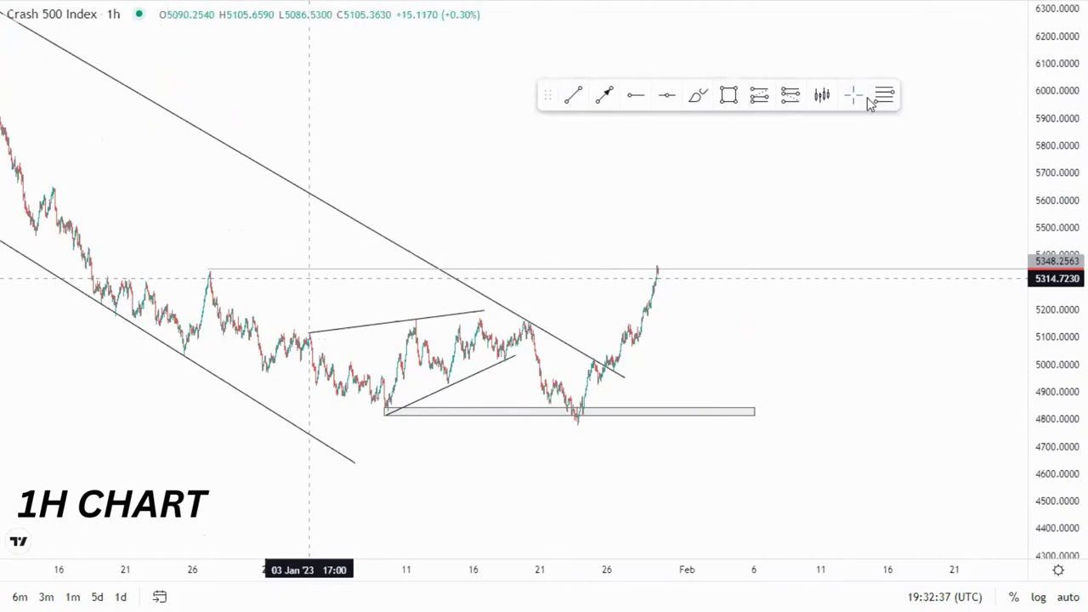
{"action": "left_click_drag", "start_coordinate": [209, 269], "coordinate": [209, 273]}
{"action": "left_click", "coordinate": [459, 241]}
{"action": "left_click", "coordinate": [730, 96]}
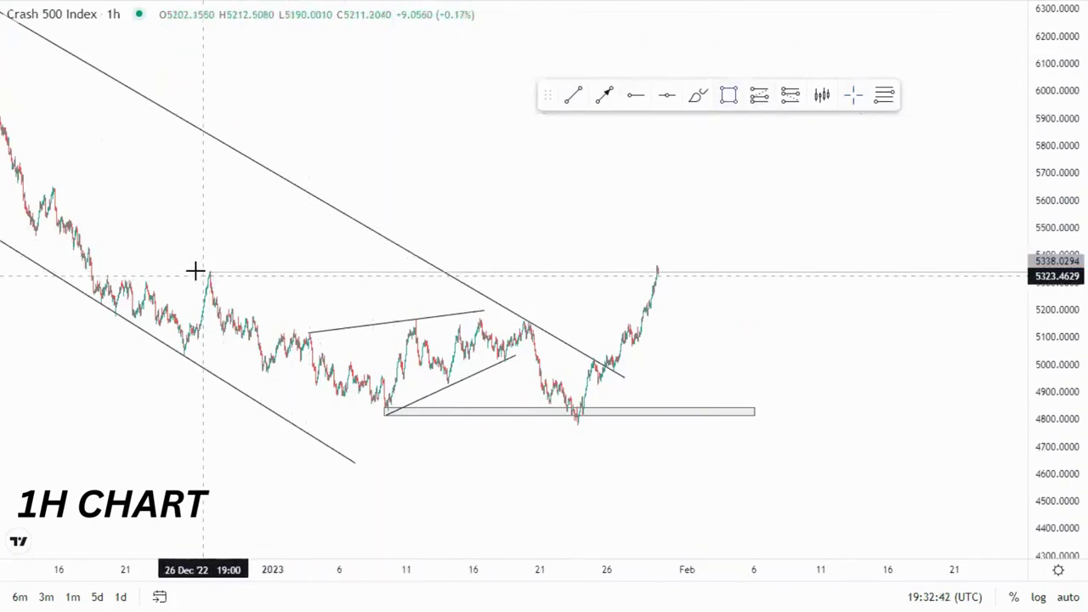
{"action": "left_click", "coordinate": [200, 271]}
{"action": "left_click", "coordinate": [695, 273]}
Brush a rising zigzag from the latest candle to about 5930 and delete it
{"action": "left_click_drag", "start_coordinate": [808, 311], "coordinate": [841, 346]}
{"action": "left_click", "coordinate": [728, 95]}
{"action": "left_click", "coordinate": [699, 96]}
{"action": "mouse_move", "coordinate": [694, 308]}
{"action": "left_mouse_down"}
{"action": "mouse_move", "coordinate": [699, 275]}
{"action": "mouse_move", "coordinate": [734, 245]}
{"action": "mouse_move", "coordinate": [782, 141]}
{"action": "left_mouse_up"}
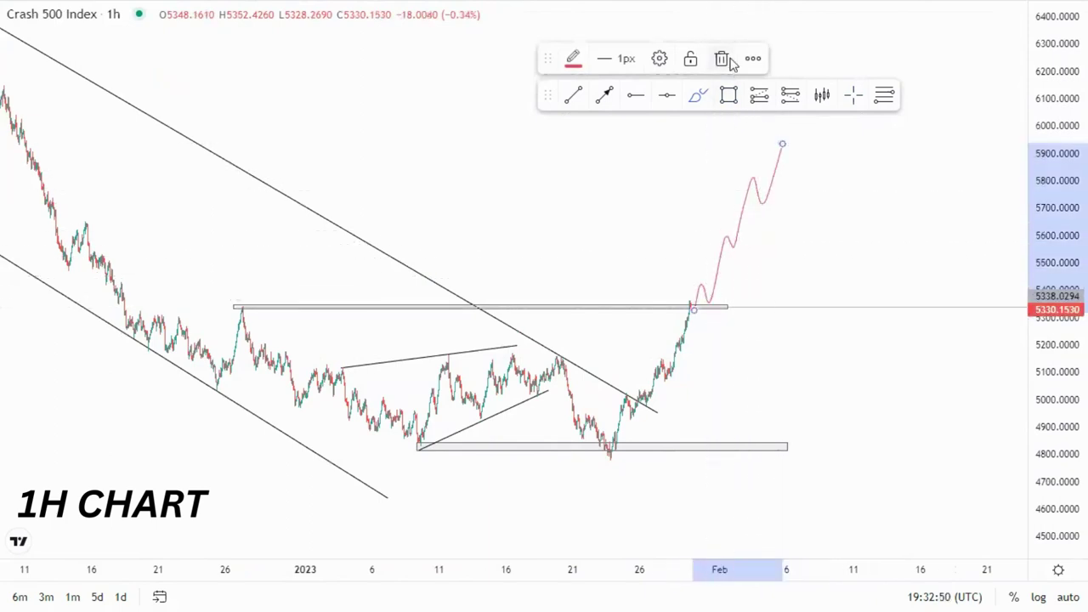
{"action": "left_click", "coordinate": [722, 58]}
Shorten the start of the 5338 zone rectangle to align with the late-December high
{"action": "left_click", "coordinate": [854, 97]}
{"action": "left_click_drag", "start_coordinate": [784, 194], "coordinate": [934, 149]}
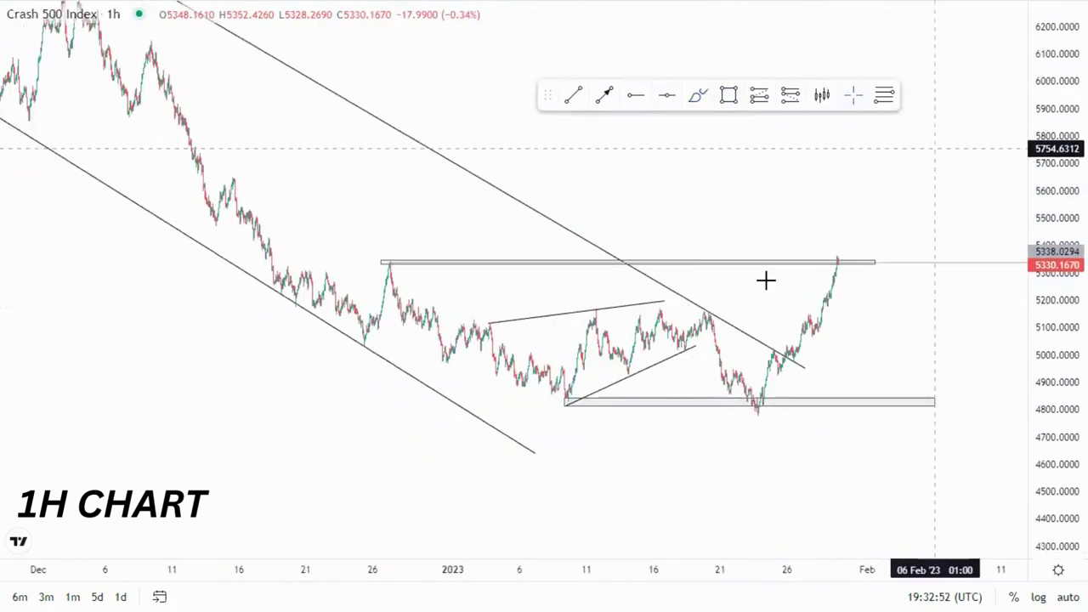
{"action": "scroll", "coordinate": [766, 279], "scroll_direction": "up", "scroll_amount": 2}
{"action": "left_click", "coordinate": [243, 262]}
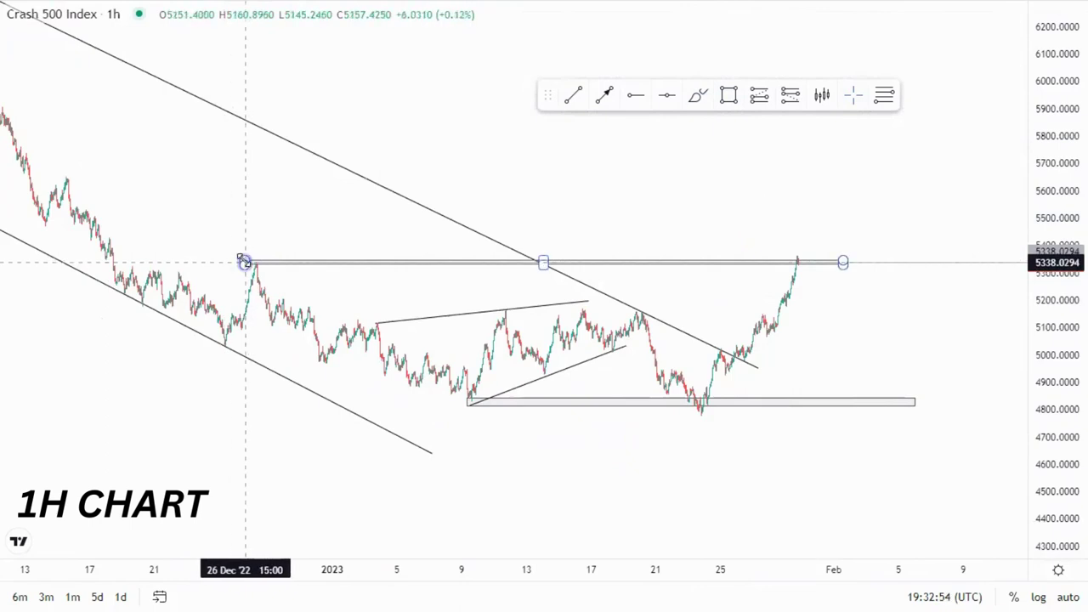
{"action": "left_click_drag", "start_coordinate": [243, 262], "coordinate": [256, 261]}
{"action": "left_click", "coordinate": [468, 303]}
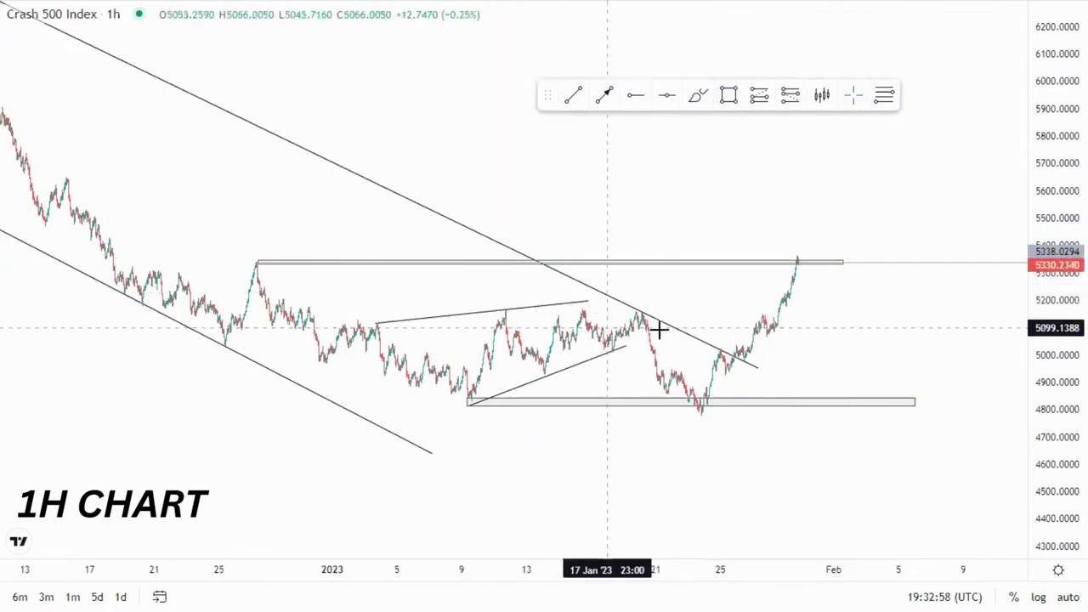
Draw a thin zone rectangle at about 4966 to 4985 from the 31 December low to just past the latest candle
{"action": "scroll", "coordinate": [748, 361], "scroll_direction": "up", "scroll_amount": 1}
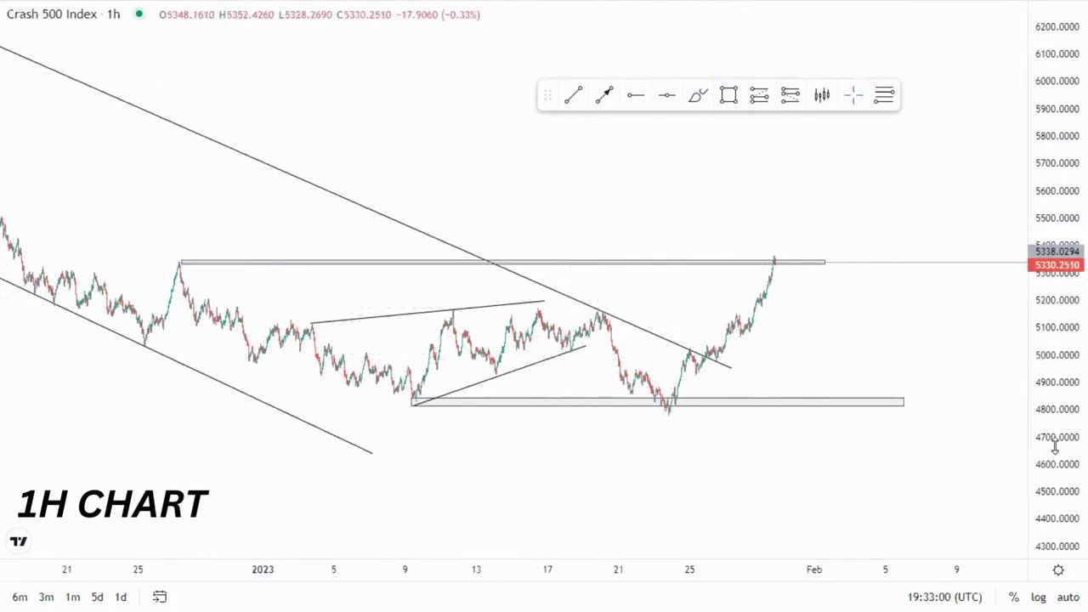
{"action": "left_click_drag", "start_coordinate": [1056, 465], "coordinate": [1055, 291]}
{"action": "left_click_drag", "start_coordinate": [894, 355], "coordinate": [945, 284]}
{"action": "scroll", "coordinate": [918, 345], "scroll_direction": "up", "scroll_amount": 5}
{"action": "left_click_drag", "start_coordinate": [809, 343], "coordinate": [944, 323]}
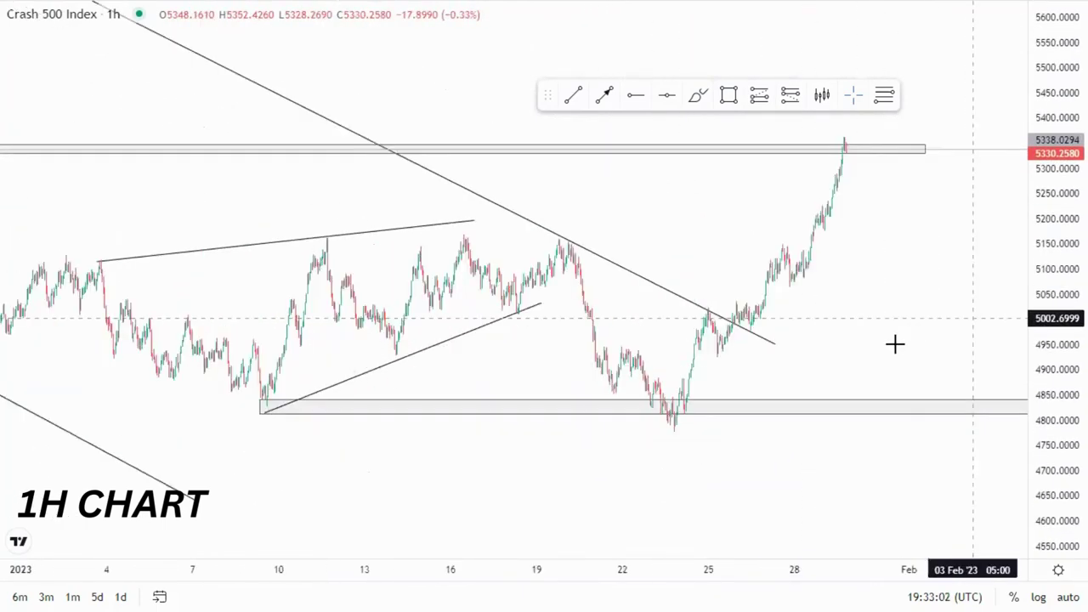
{"action": "scroll", "coordinate": [895, 343], "scroll_direction": "down", "scroll_amount": 1}
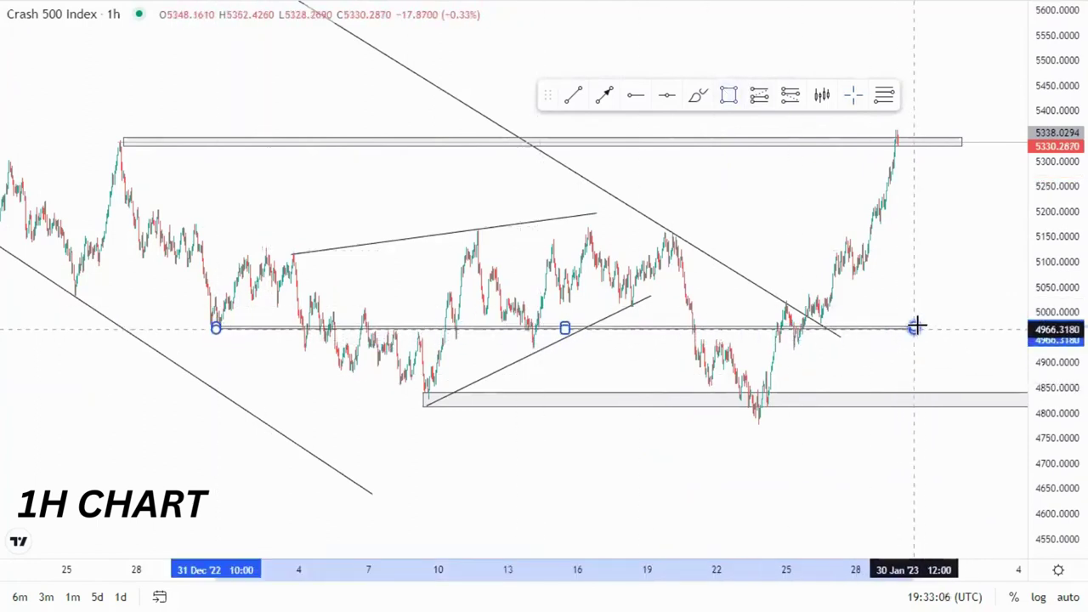
{"action": "left_click", "coordinate": [921, 321]}
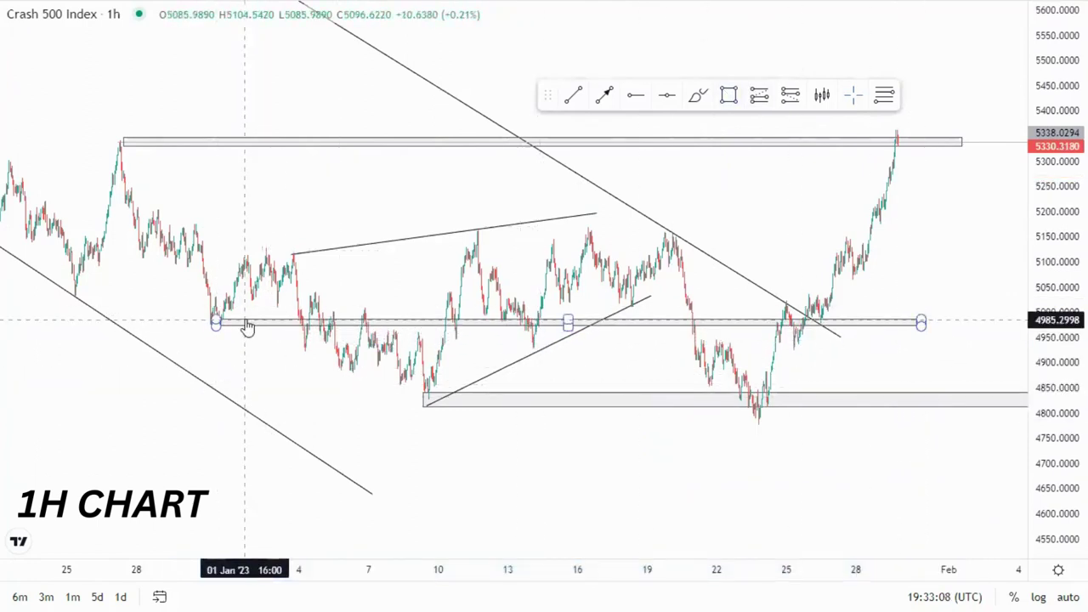
{"action": "left_click", "coordinate": [618, 439]}
Brush circles around the price reactions along the zone below 5000 and trace the rise from it toward the 5338 zone
{"action": "left_click", "coordinate": [703, 99]}
{"action": "mouse_move", "coordinate": [340, 339]}
{"action": "left_mouse_down"}
{"action": "mouse_move", "coordinate": [281, 346]}
{"action": "mouse_move", "coordinate": [330, 323]}
{"action": "left_mouse_up"}
{"action": "left_click_drag", "start_coordinate": [488, 336], "coordinate": [472, 323]}
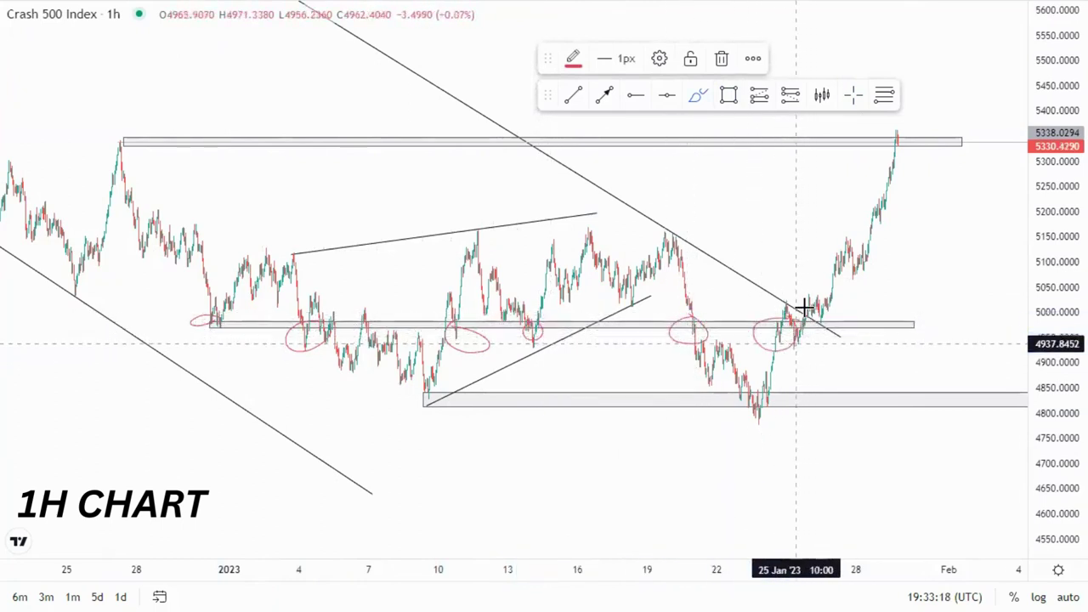
{"action": "left_click_drag", "start_coordinate": [797, 338], "coordinate": [906, 154]}
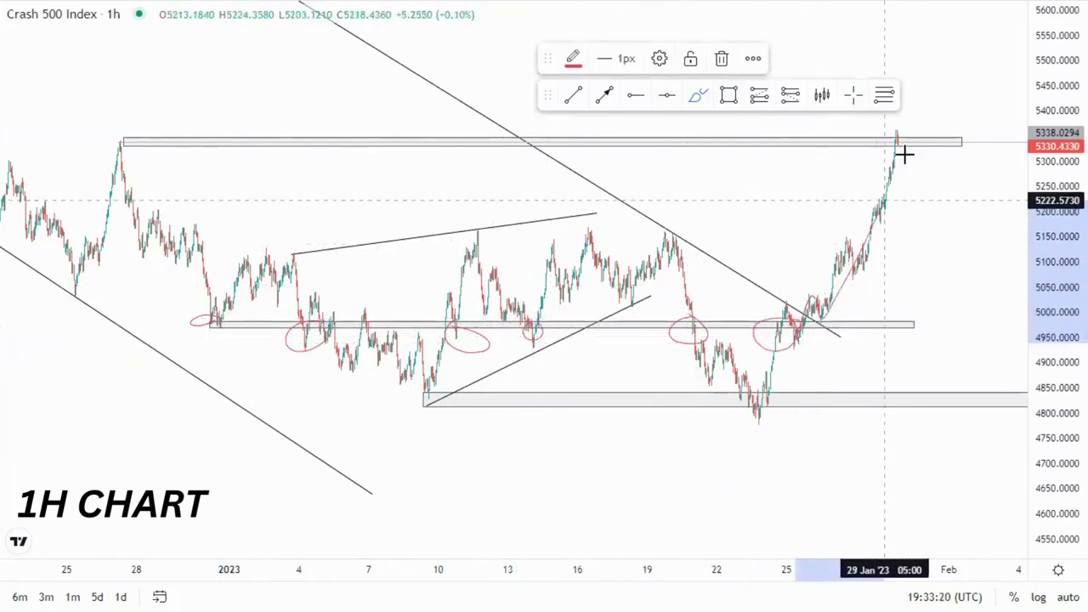
Delete the traced rise and the brushed circles along the zone below 5000
{"action": "left_click", "coordinate": [720, 59]}
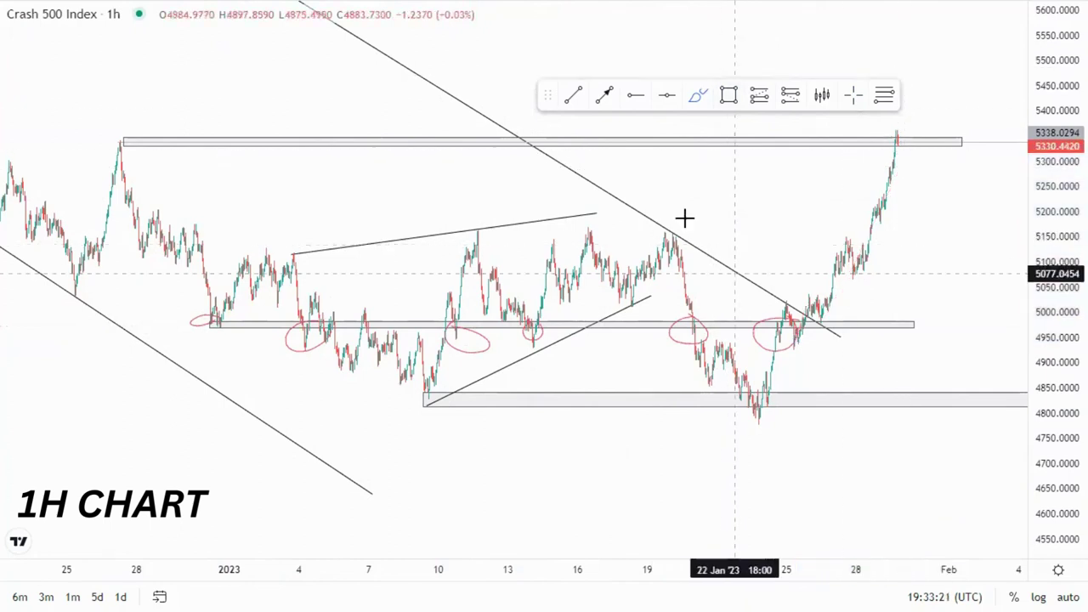
{"action": "left_click", "coordinate": [772, 324]}
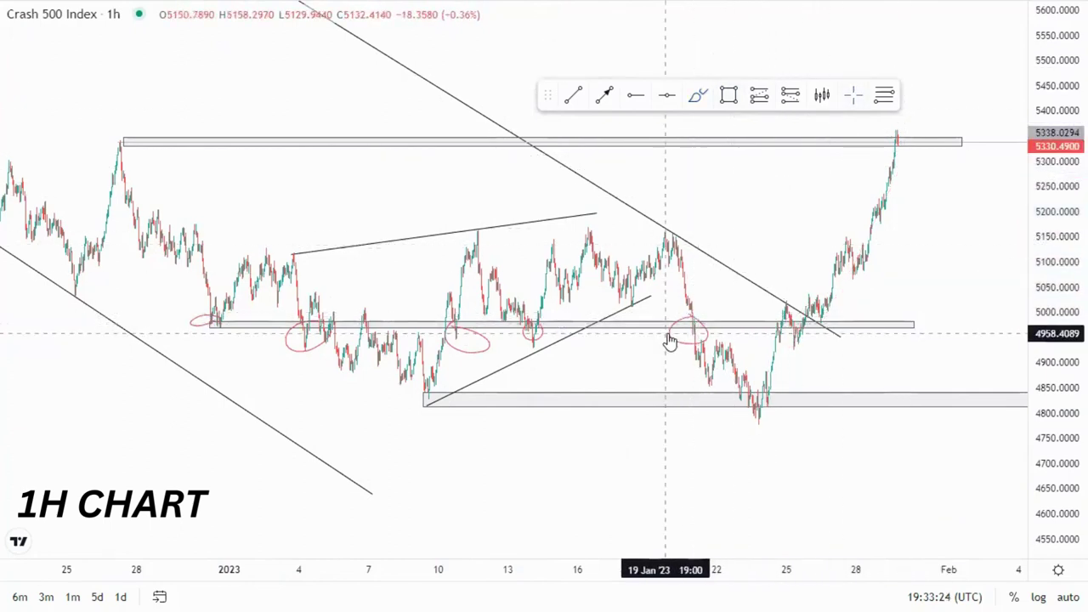
{"action": "left_click", "coordinate": [537, 330]}
{"action": "left_click", "coordinate": [721, 59]}
{"action": "left_click", "coordinate": [721, 59]}
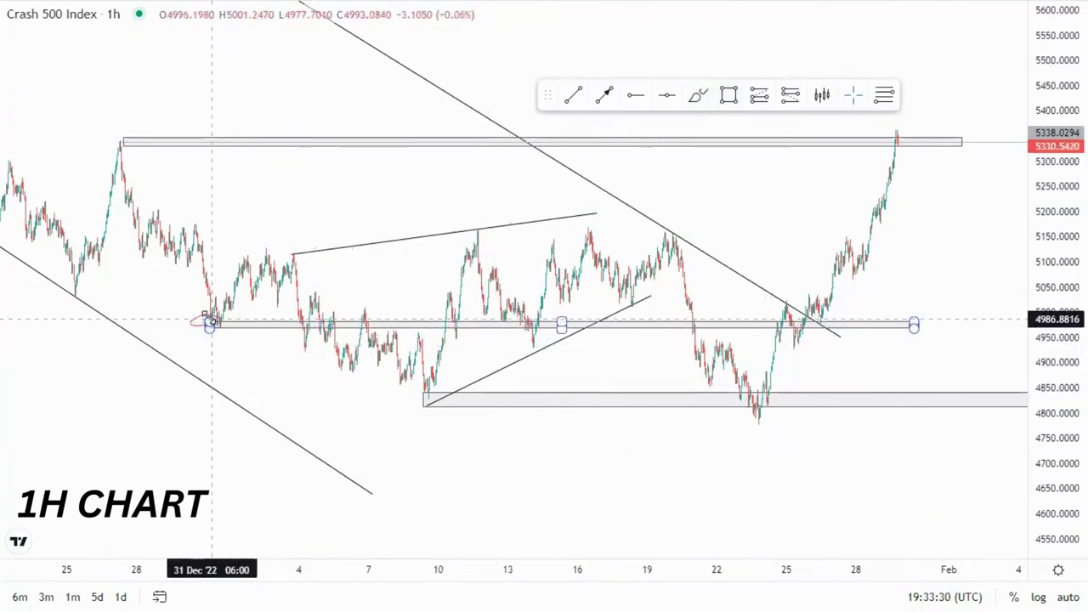
Draw a falling trend line from the 20 January high at about 5154 to about 4839 on 23 January
{"action": "scroll", "coordinate": [789, 519], "scroll_direction": "up", "scroll_amount": 5}
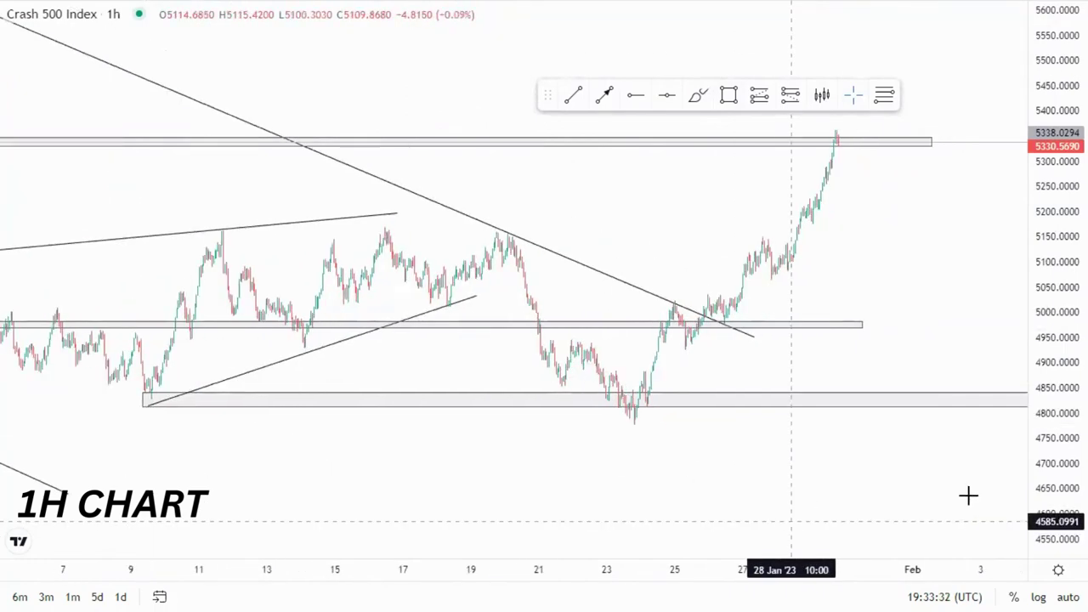
{"action": "left_click_drag", "start_coordinate": [1038, 503], "coordinate": [1039, 427]}
{"action": "left_click_drag", "start_coordinate": [856, 484], "coordinate": [995, 443]}
{"action": "scroll", "coordinate": [857, 482], "scroll_direction": "up", "scroll_amount": 4}
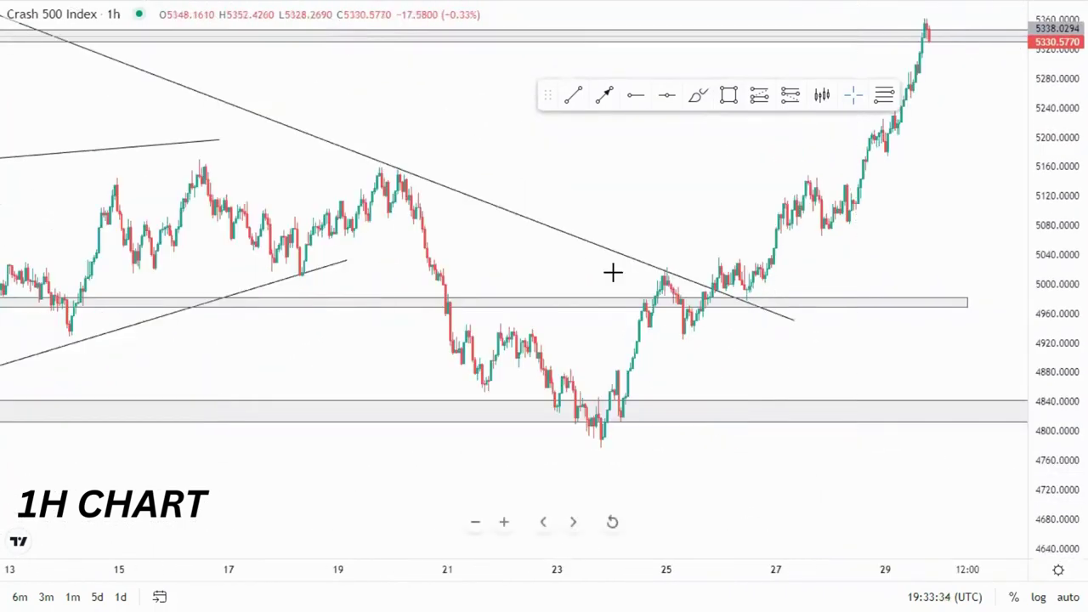
{"action": "left_click", "coordinate": [574, 95]}
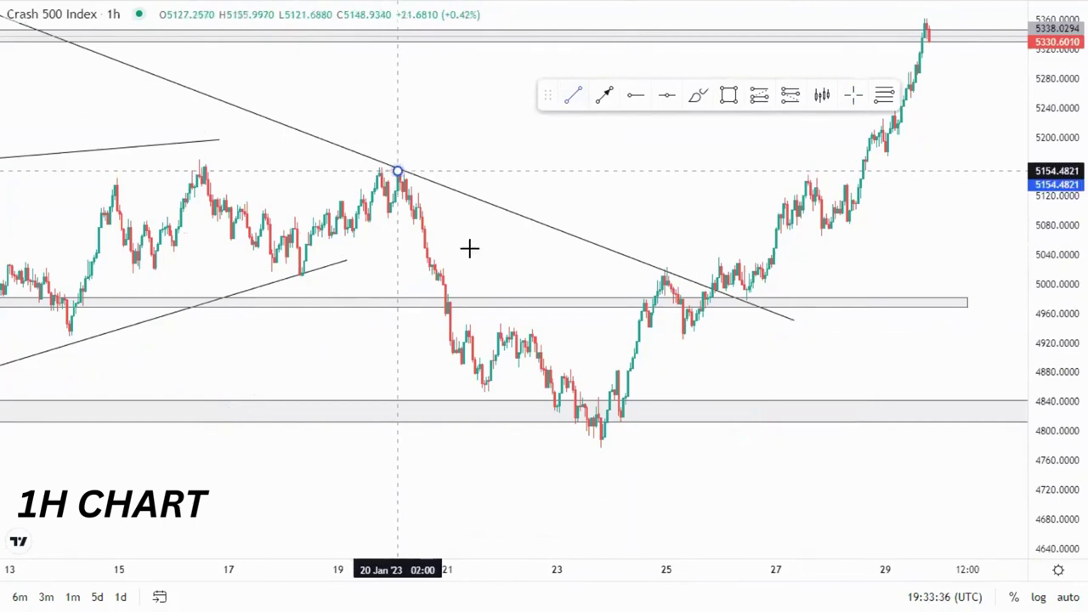
{"action": "left_click", "coordinate": [398, 173]}
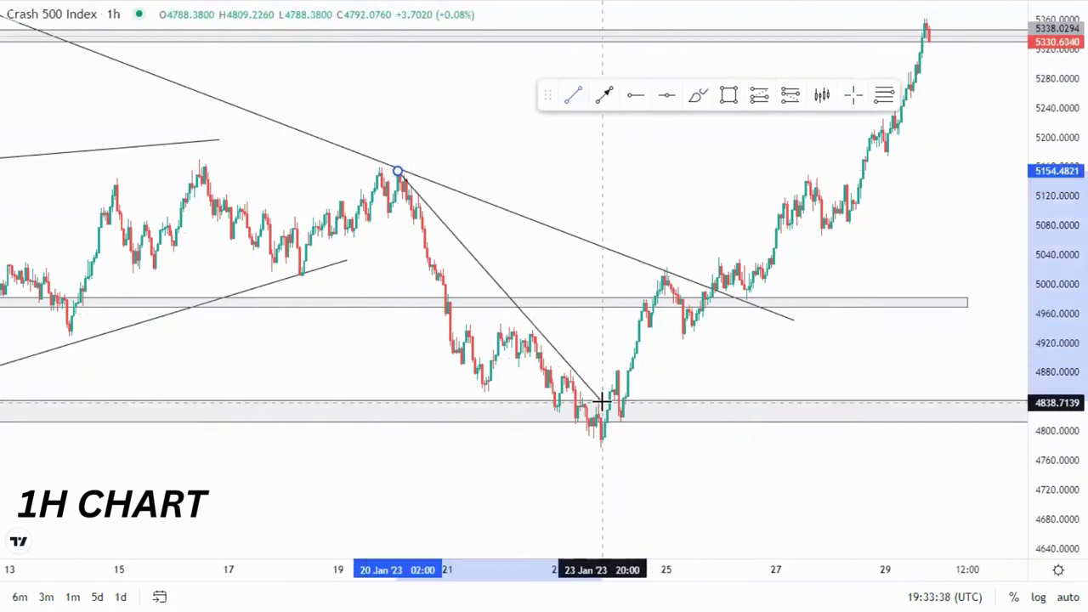
{"action": "left_click", "coordinate": [602, 402]}
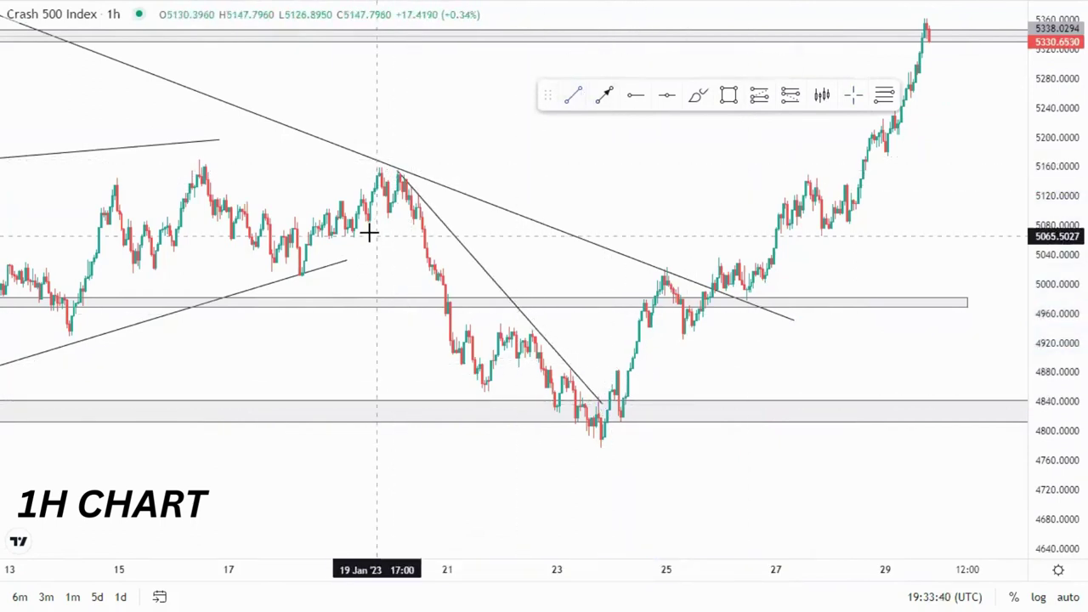
Draw a lower falling trend line from about 5064 on 18 January to about 4774 on 22 January
{"action": "left_click", "coordinate": [326, 237]}
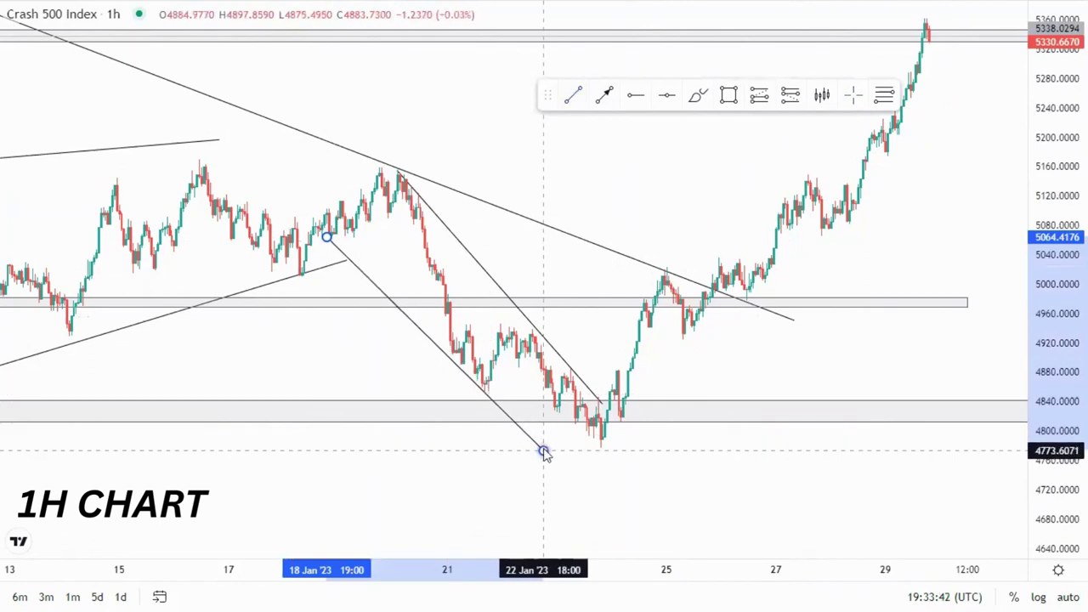
{"action": "left_click", "coordinate": [545, 455]}
Brush along the price swings from the 21 January drop up toward the 5338 zone, and delete the brushed strokes
{"action": "scroll", "coordinate": [996, 375], "scroll_direction": "down", "scroll_amount": 3}
{"action": "left_click_drag", "start_coordinate": [1057, 267], "coordinate": [1056, 338]}
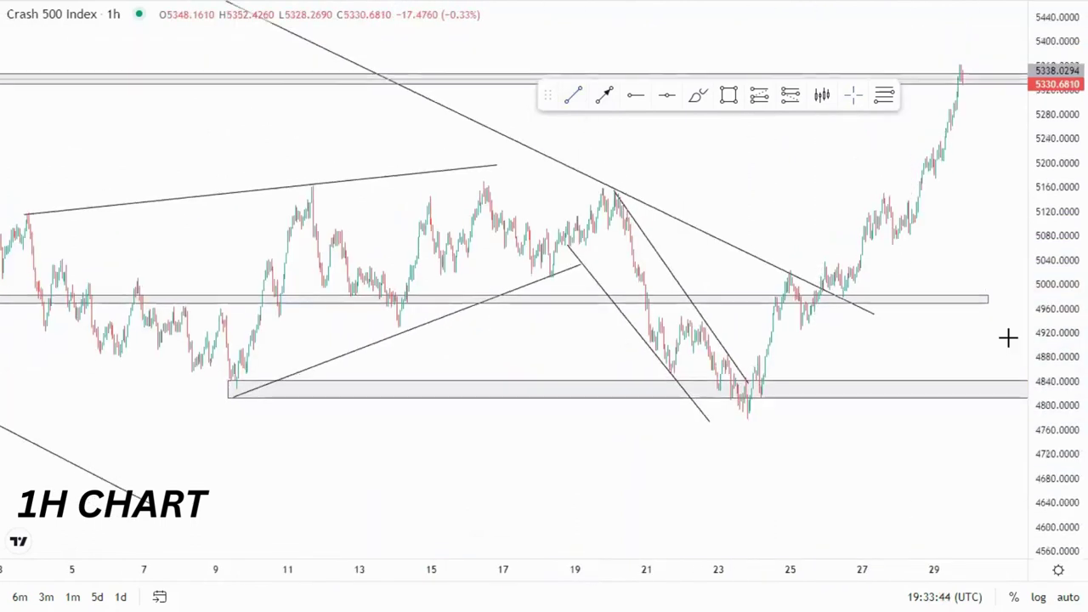
{"action": "left_click", "coordinate": [699, 97]}
{"action": "mouse_move", "coordinate": [644, 312]}
{"action": "left_mouse_down"}
{"action": "mouse_move", "coordinate": [714, 360]}
{"action": "mouse_move", "coordinate": [740, 411]}
{"action": "mouse_move", "coordinate": [791, 281]}
{"action": "mouse_move", "coordinate": [807, 338]}
{"action": "mouse_move", "coordinate": [850, 231]}
{"action": "left_mouse_up"}
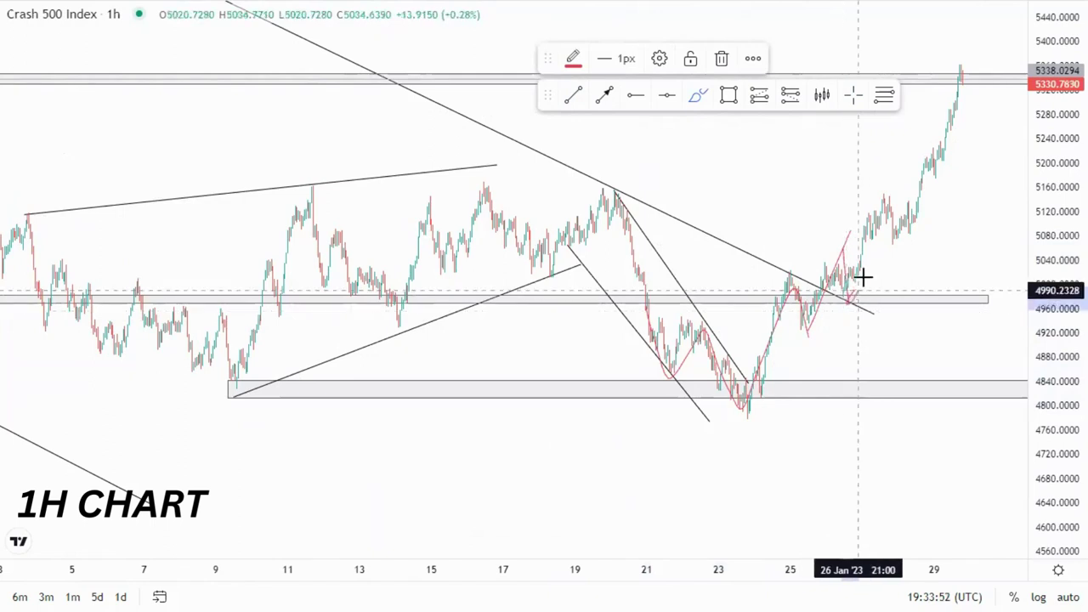
{"action": "left_click_drag", "start_coordinate": [855, 291], "coordinate": [946, 107]}
{"action": "left_click", "coordinate": [720, 58]}
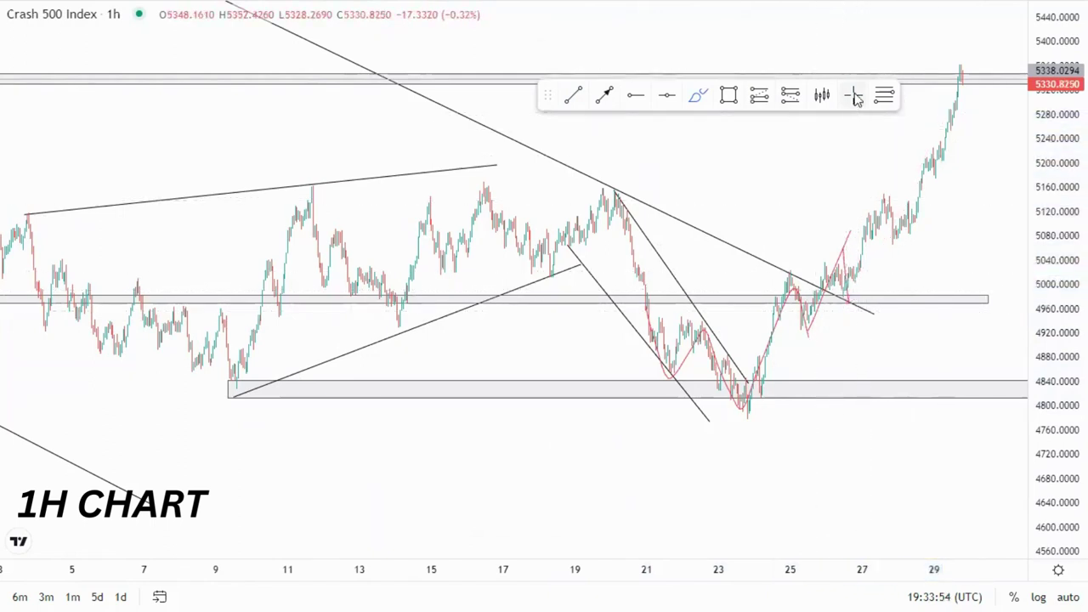
{"action": "key", "text": "Delete"}
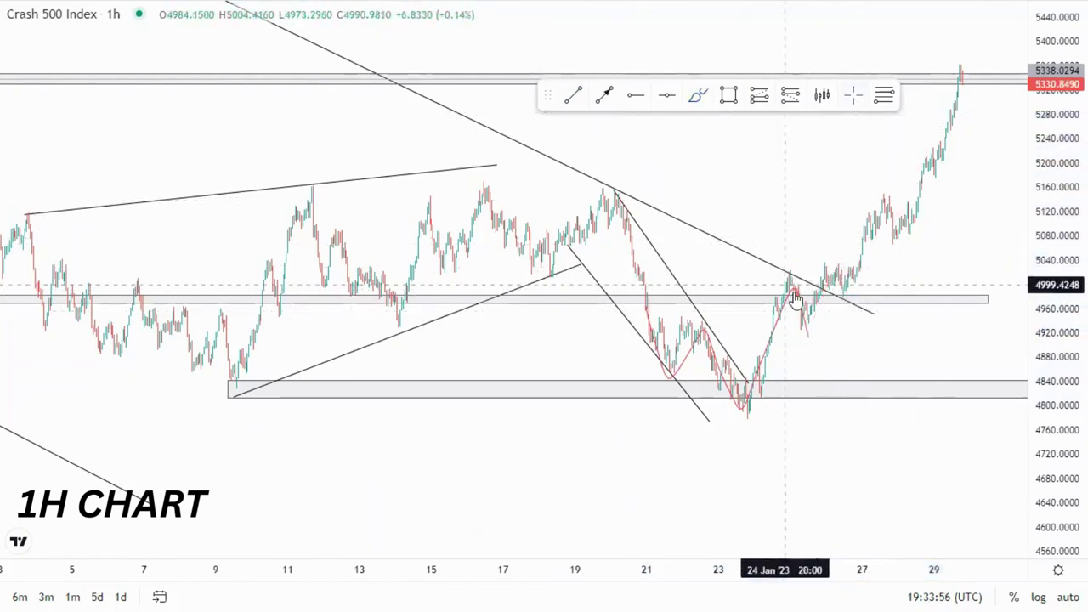
Shorten the long falling trend line so it ends at about 5013 on 25 January
{"action": "scroll", "coordinate": [777, 110], "scroll_direction": "up", "scroll_amount": 4}
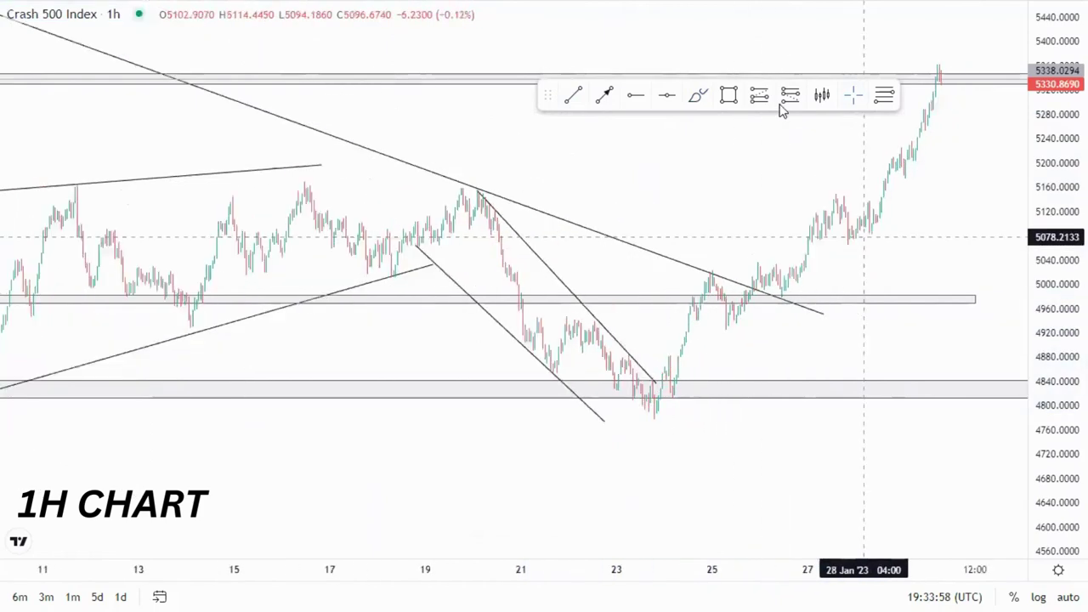
{"action": "left_click_drag", "start_coordinate": [958, 168], "coordinate": [872, 250]}
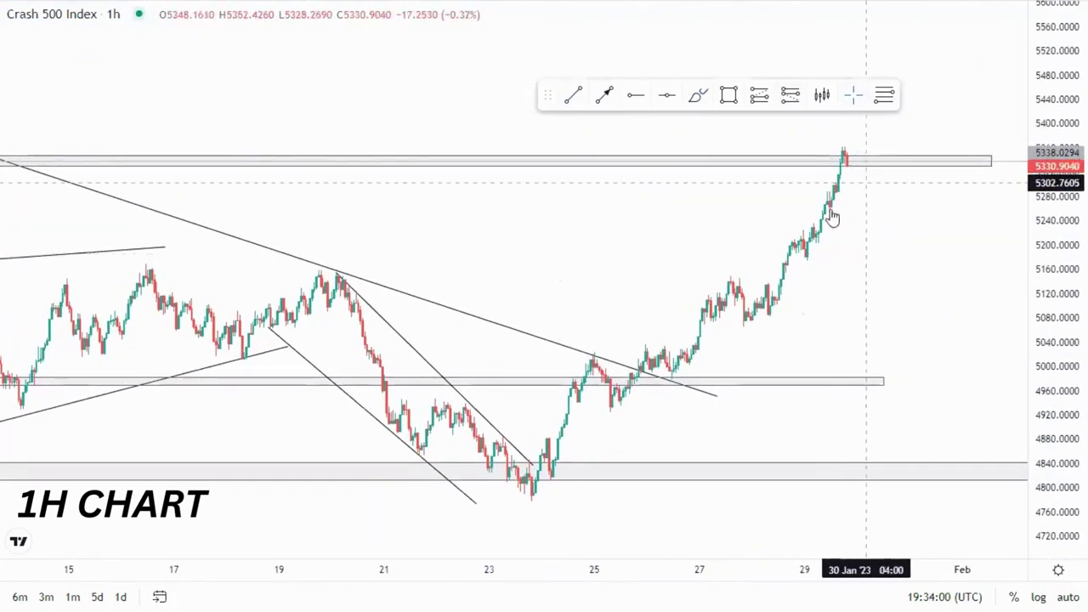
{"action": "left_click_drag", "start_coordinate": [1037, 290], "coordinate": [1037, 177]}
{"action": "left_click_drag", "start_coordinate": [925, 224], "coordinate": [909, 252]}
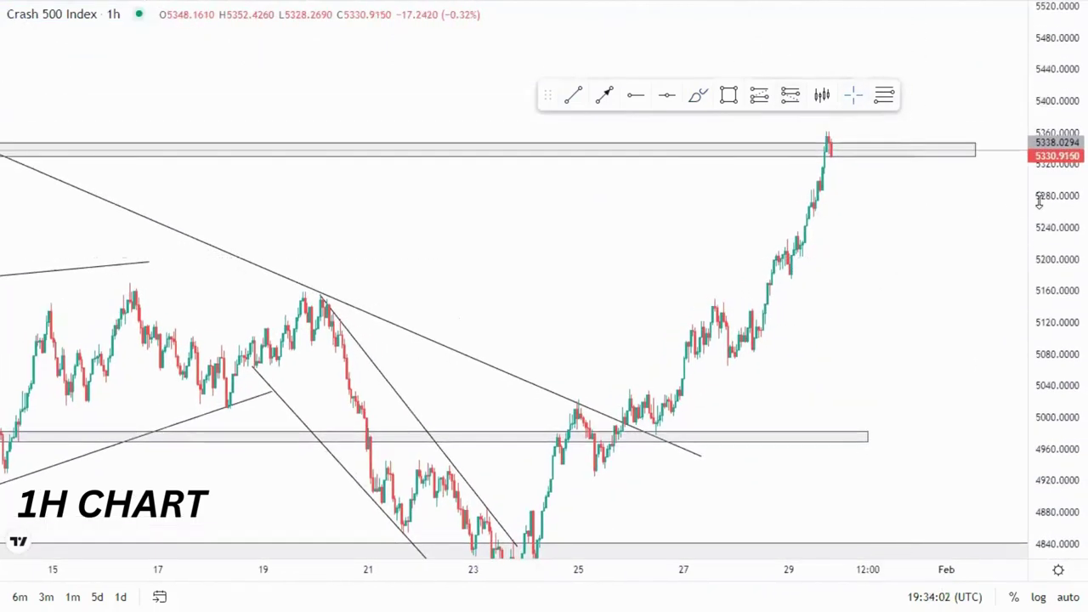
{"action": "left_click_drag", "start_coordinate": [1047, 182], "coordinate": [1050, 269]}
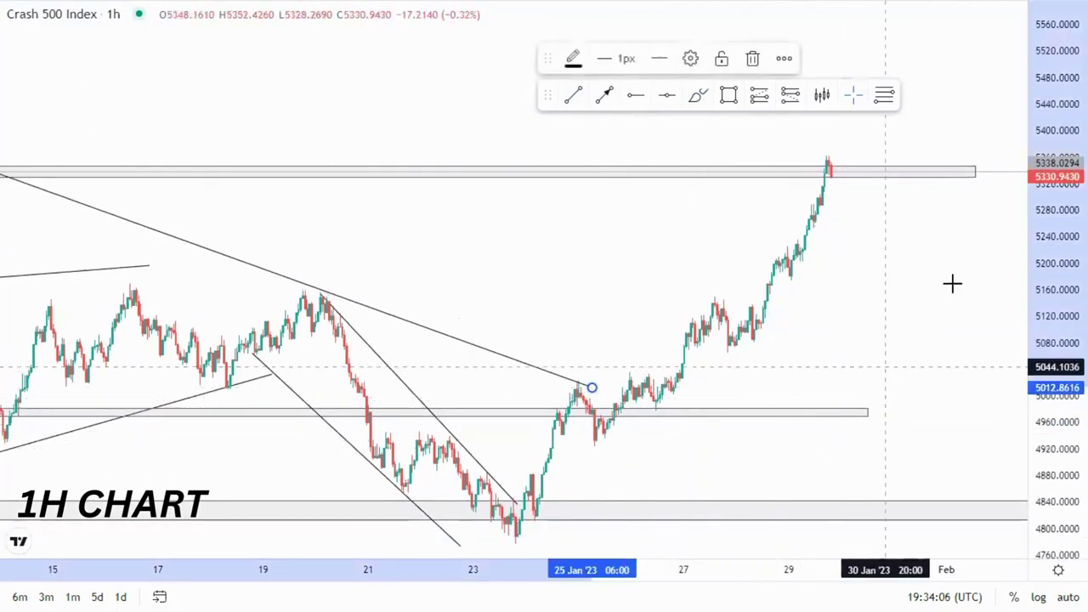
Draw a rising trend line from the 24 January high at about 5017 to the latest high above the 5338 zone
{"action": "left_click_drag", "start_coordinate": [1050, 257], "coordinate": [1050, 325]}
{"action": "left_click_drag", "start_coordinate": [885, 348], "coordinate": [866, 342]}
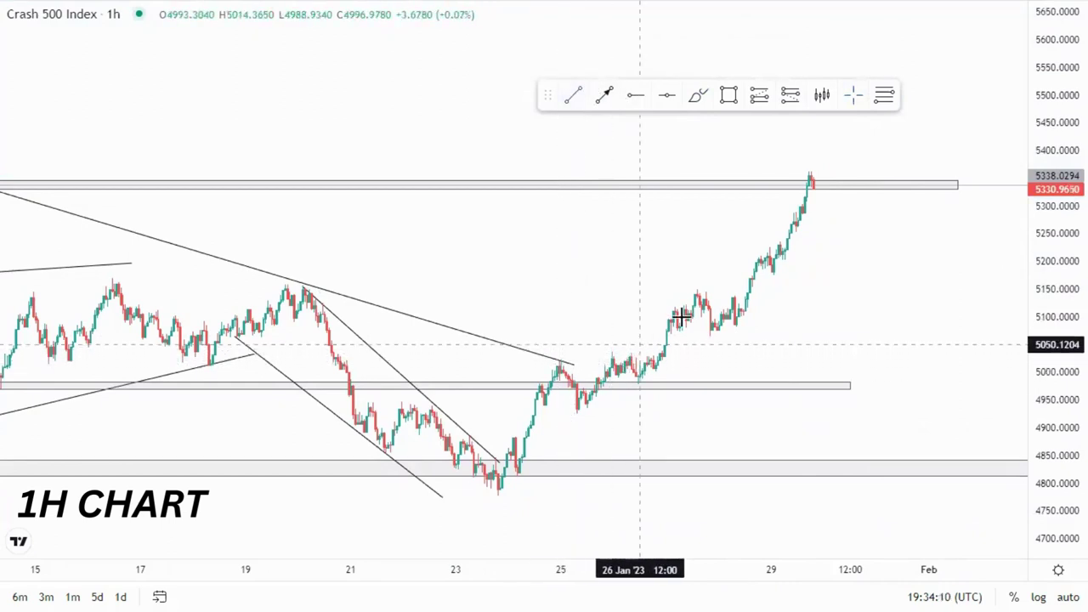
{"action": "left_click", "coordinate": [565, 363]}
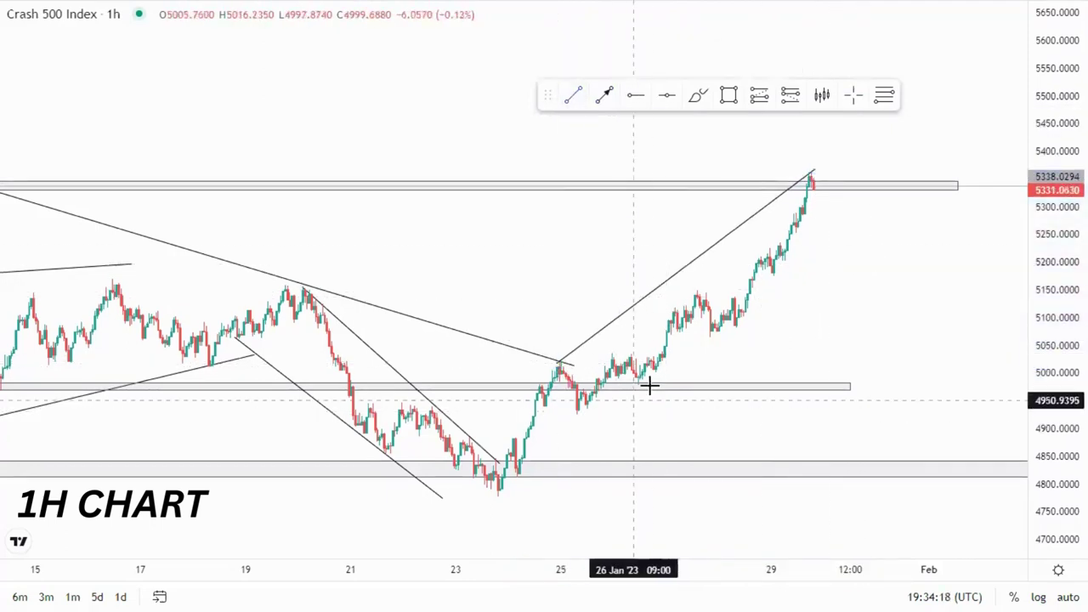
Draw a rising lower trend line from about 4918 on 25 January to about 5227 on 30 January
{"action": "left_click", "coordinate": [584, 421]}
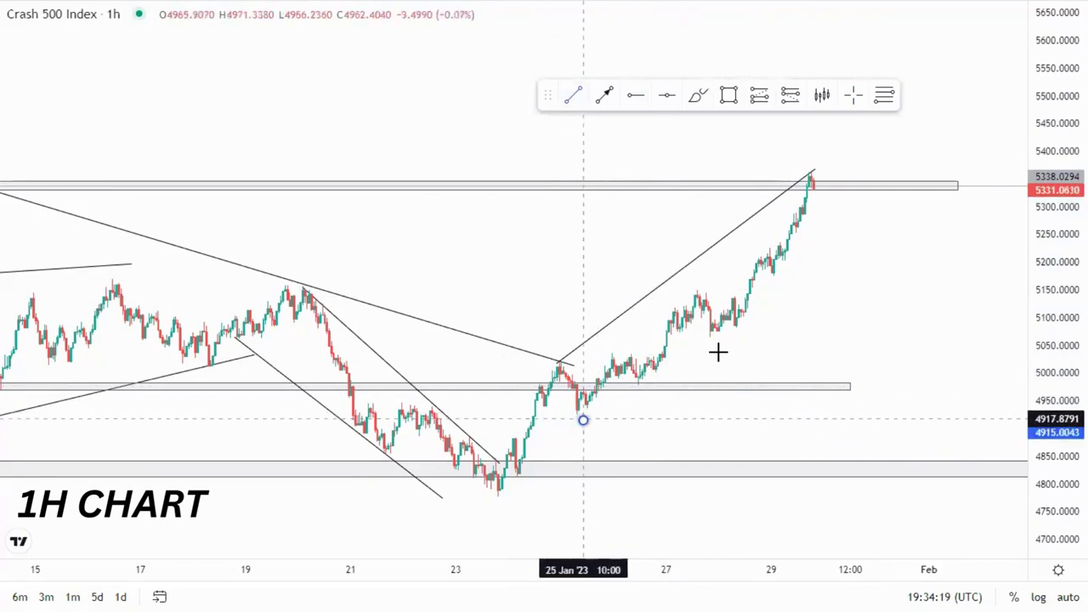
{"action": "left_click", "coordinate": [864, 251]}
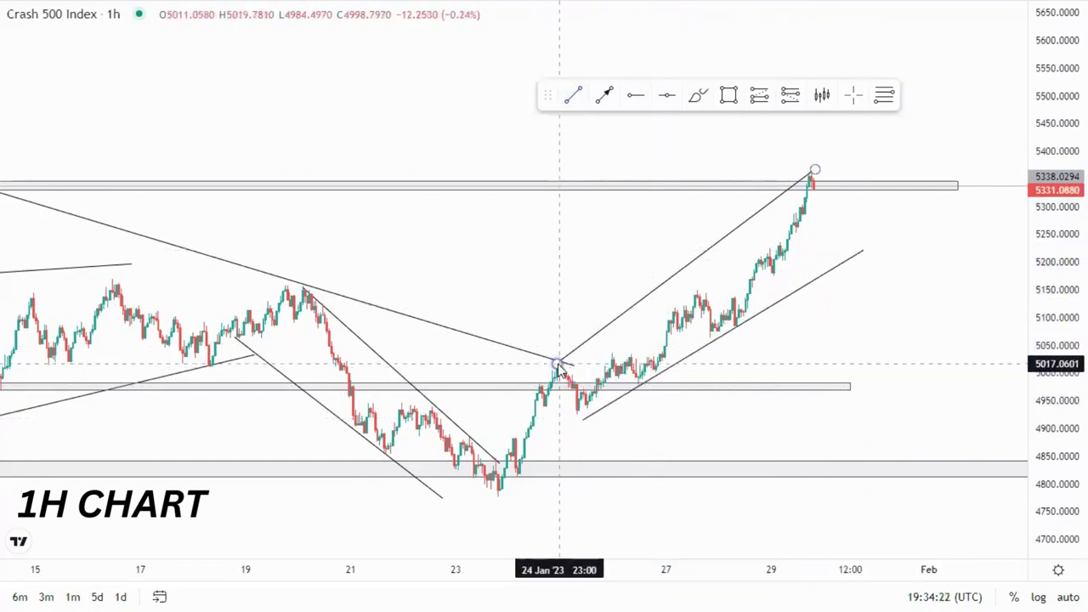
{"action": "left_click", "coordinate": [583, 423]}
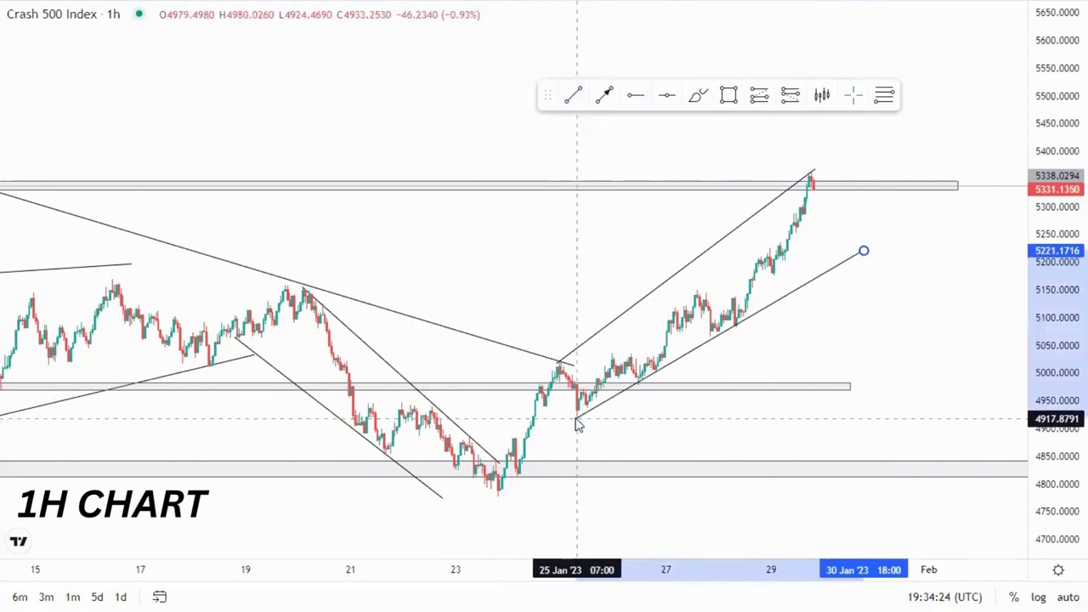
{"action": "left_click_drag", "start_coordinate": [867, 251], "coordinate": [875, 254]}
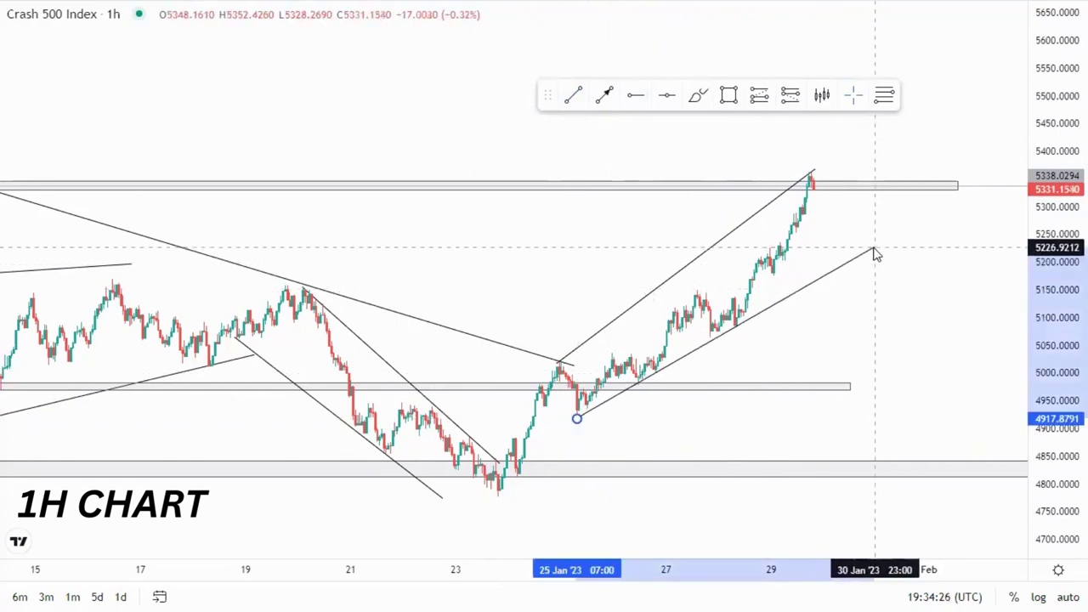
Draw a short steep trend line from about 5220 on 28 January to about 5359 on 29 January
{"action": "scroll", "coordinate": [736, 347], "scroll_direction": "up", "scroll_amount": 2}
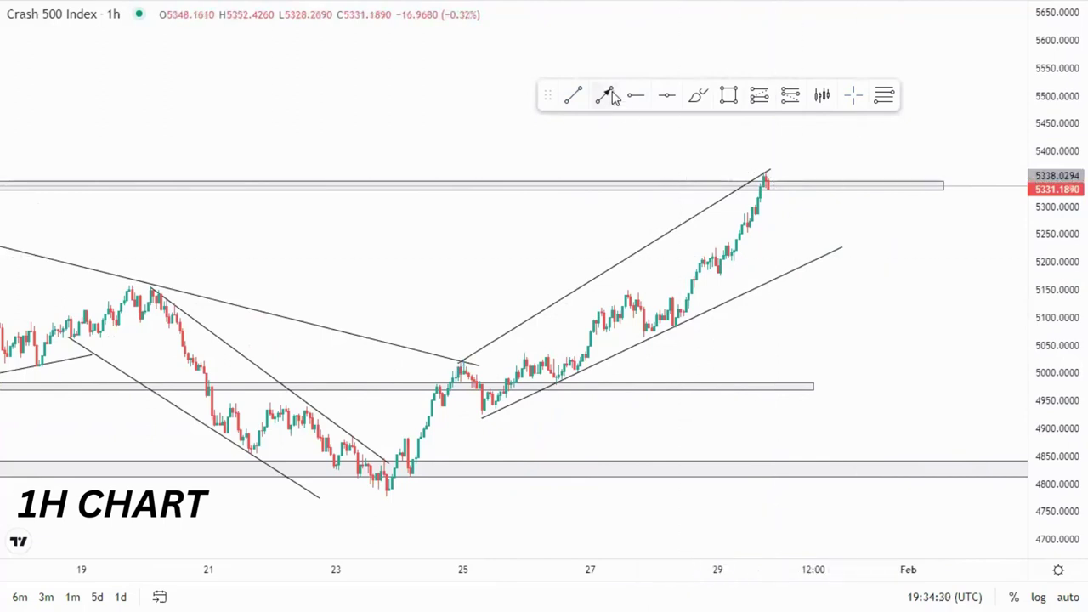
{"action": "left_click_drag", "start_coordinate": [713, 251], "coordinate": [762, 174]}
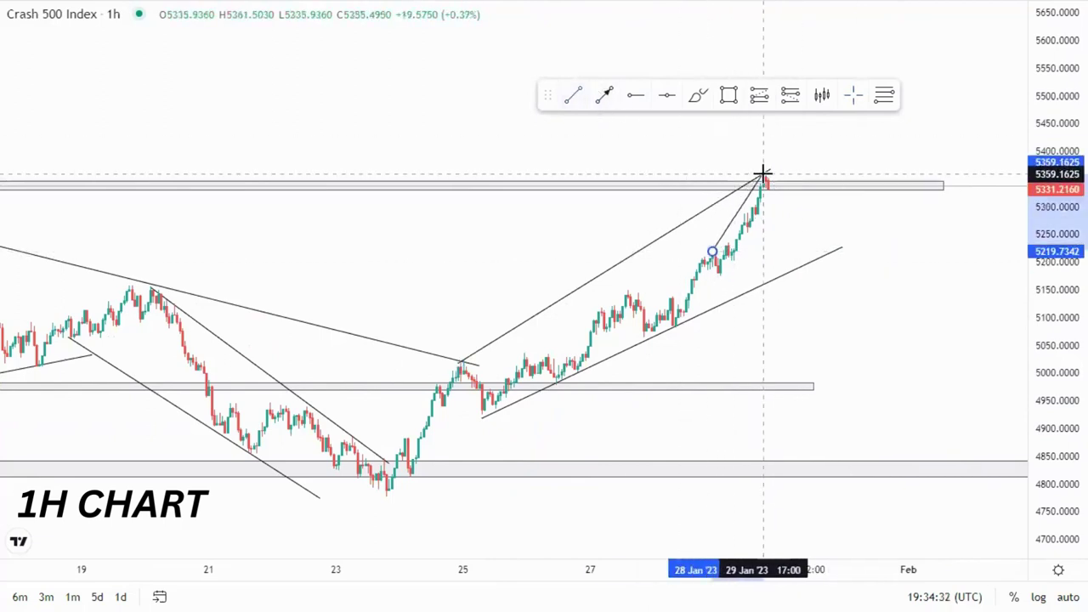
{"action": "left_click", "coordinate": [798, 141]}
Draw a steep lower line under the last rise from about 5182 to about 5333 on 29 January and fine-tune its ends
{"action": "left_click", "coordinate": [581, 101]}
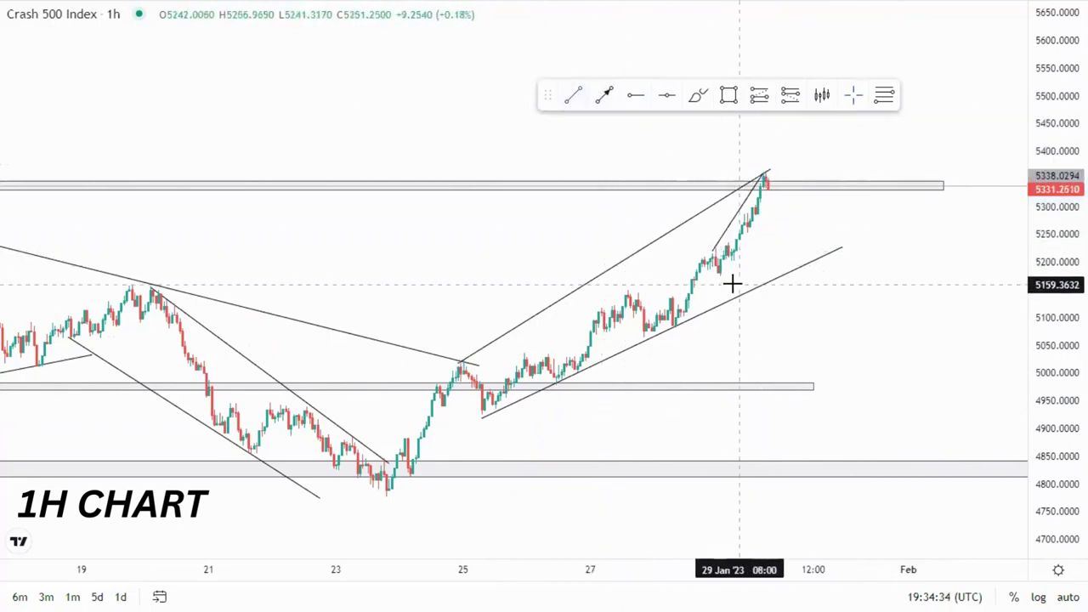
{"action": "left_click_drag", "start_coordinate": [725, 279], "coordinate": [767, 192]}
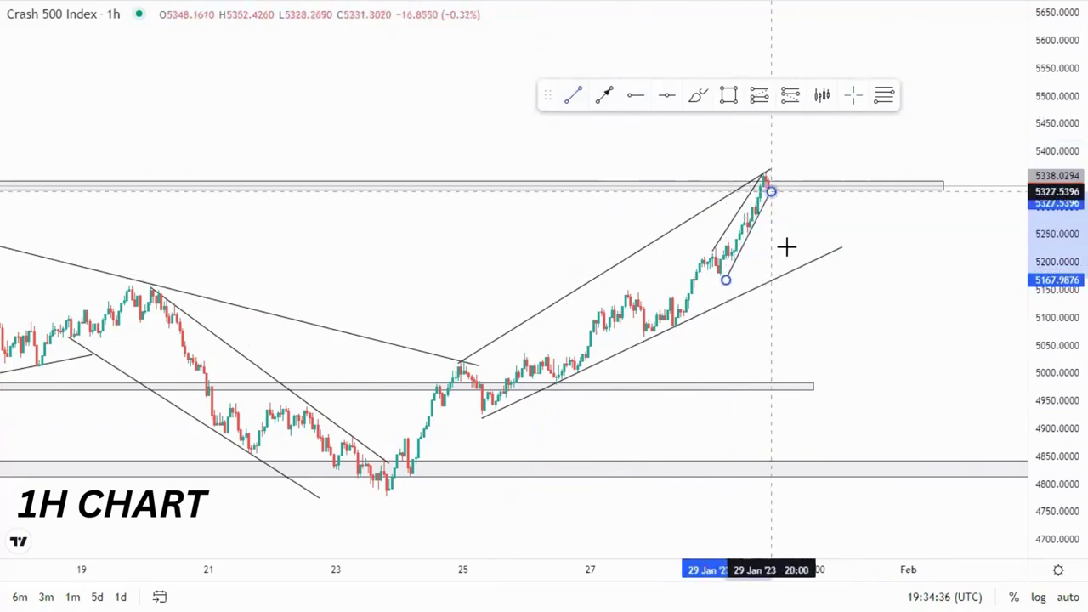
{"action": "left_click", "coordinate": [784, 218]}
{"action": "left_click_drag", "start_coordinate": [730, 285], "coordinate": [733, 276]}
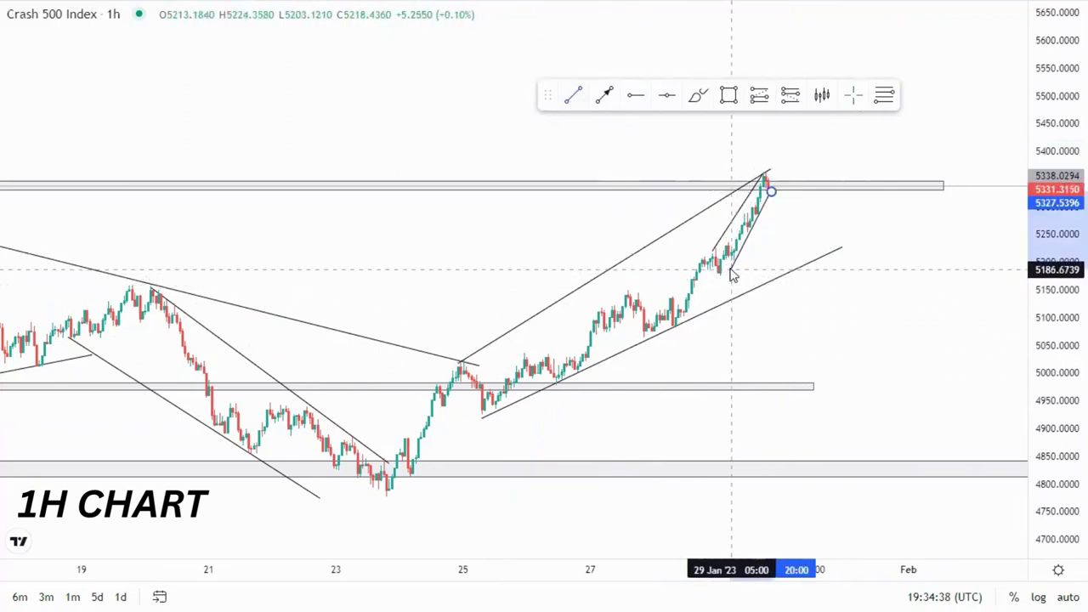
{"action": "left_click", "coordinate": [803, 311]}
{"action": "left_click_drag", "start_coordinate": [772, 192], "coordinate": [774, 188]}
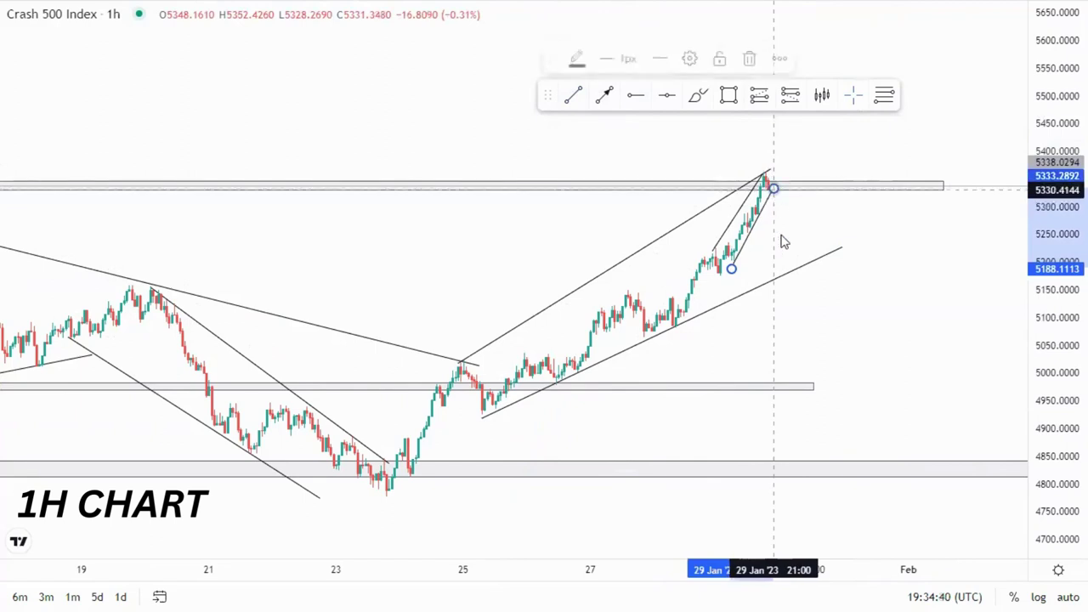
{"action": "left_click", "coordinate": [777, 316]}
{"action": "left_click_drag", "start_coordinate": [733, 270], "coordinate": [729, 272]}
{"action": "left_click", "coordinate": [724, 290]}
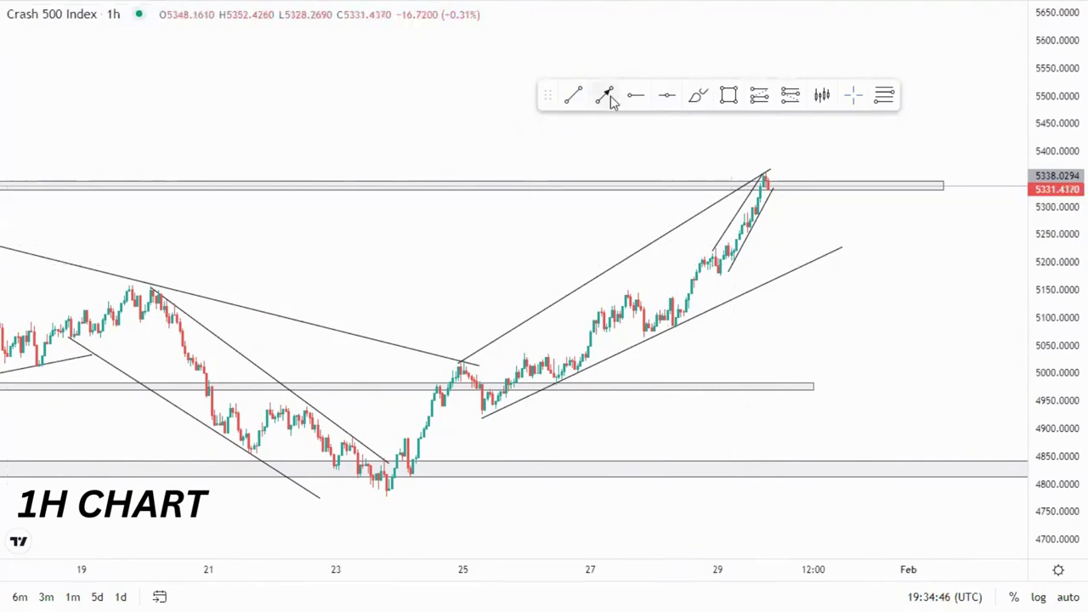
Try a projected drop line from about 5339 on 29 January to about 5052 on 30 January and delete it
{"action": "left_click", "coordinate": [766, 185]}
{"action": "left_click", "coordinate": [798, 345]}
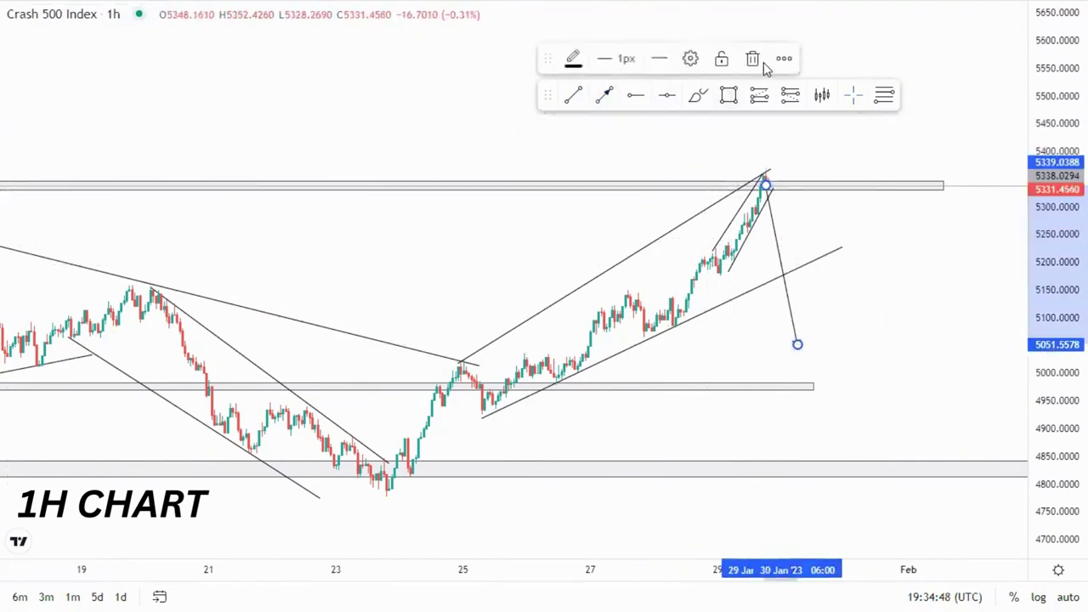
{"action": "left_click", "coordinate": [754, 59]}
Place a short position just after the latest candle with its entry at about 5316
{"action": "left_click", "coordinate": [788, 95]}
{"action": "left_click", "coordinate": [774, 197]}
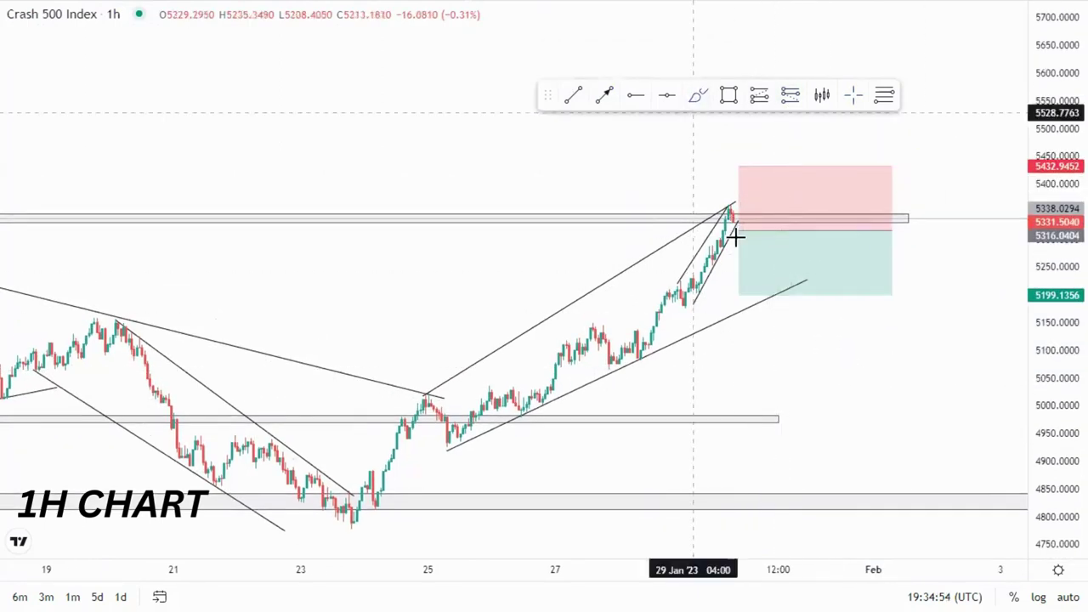
Brush short vertical drops from the latest candle through the steep lower line and delete them
{"action": "left_click_drag", "start_coordinate": [736, 219], "coordinate": [734, 251]}
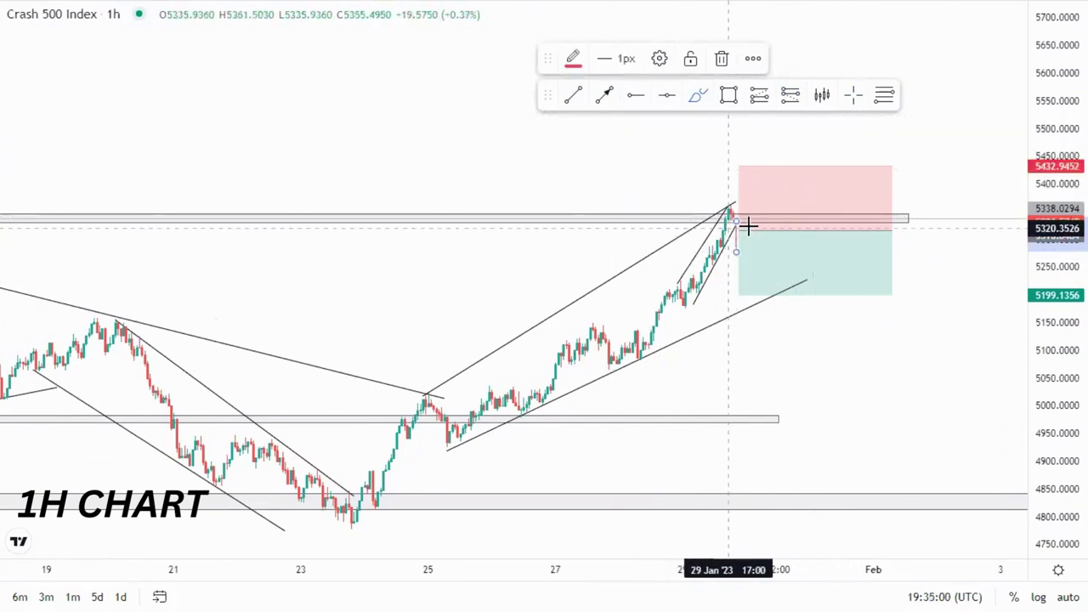
{"action": "left_click", "coordinate": [720, 61]}
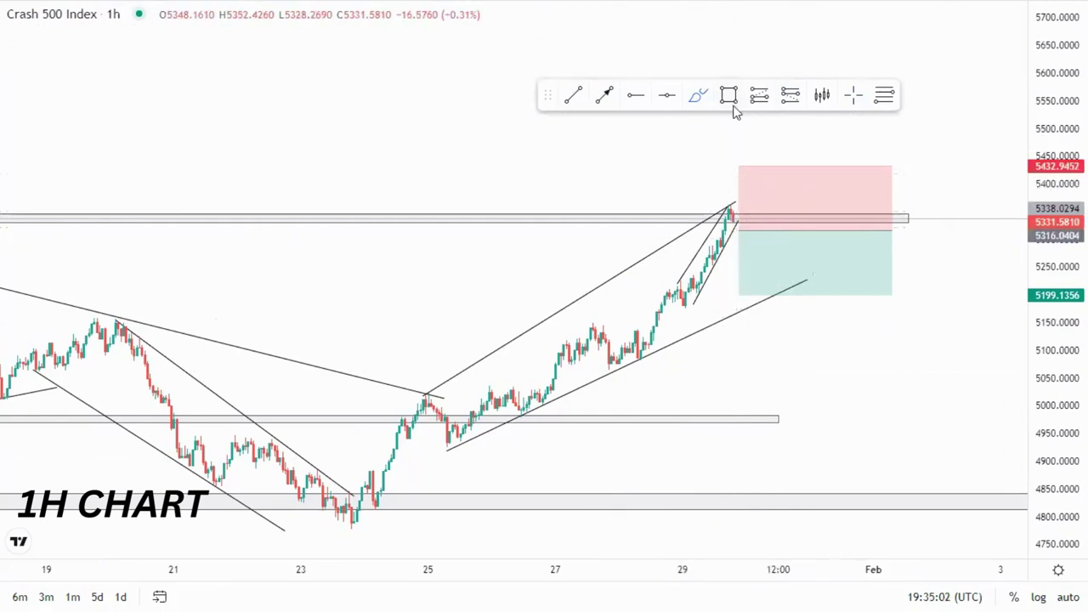
{"action": "left_click", "coordinate": [698, 97]}
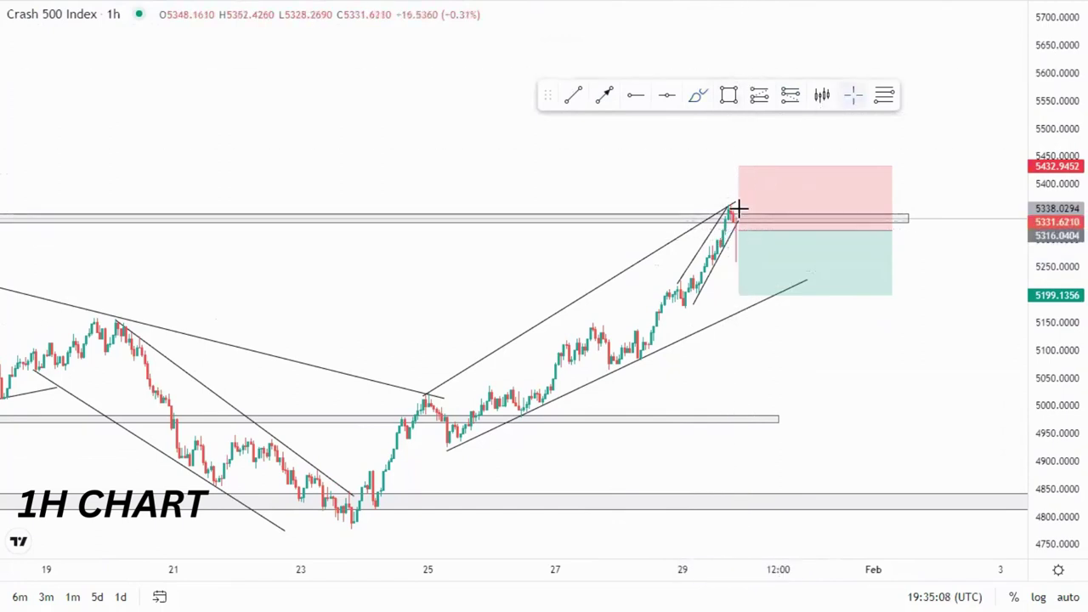
{"action": "left_click", "coordinate": [736, 251]}
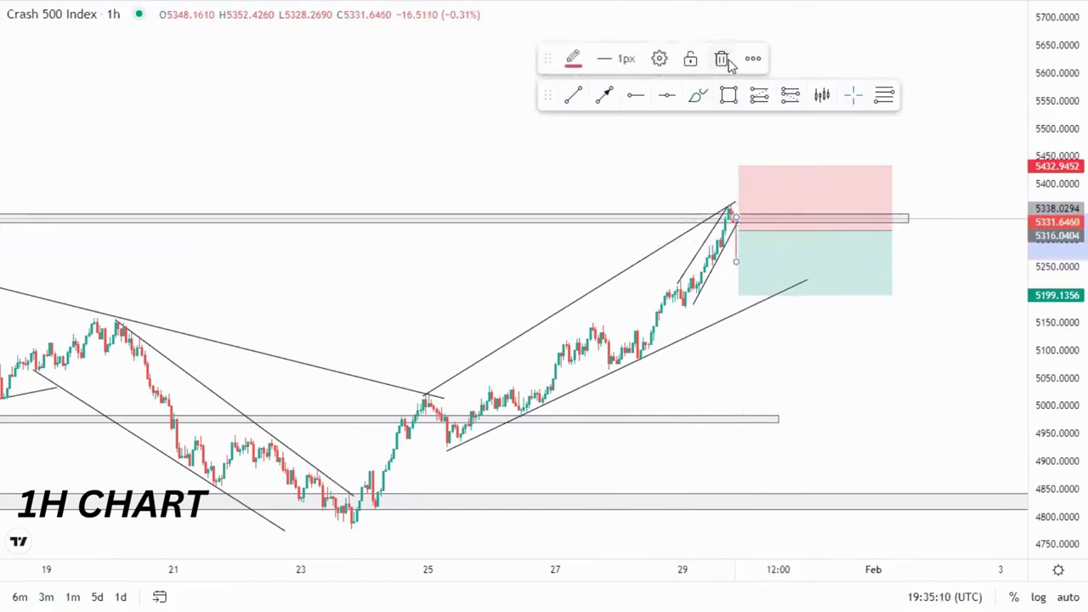
{"action": "left_click", "coordinate": [723, 61]}
Lower the short position's stop to about 5392 and brush a small dip and retest at the steep lower line
{"action": "left_click_drag", "start_coordinate": [739, 167], "coordinate": [738, 187]}
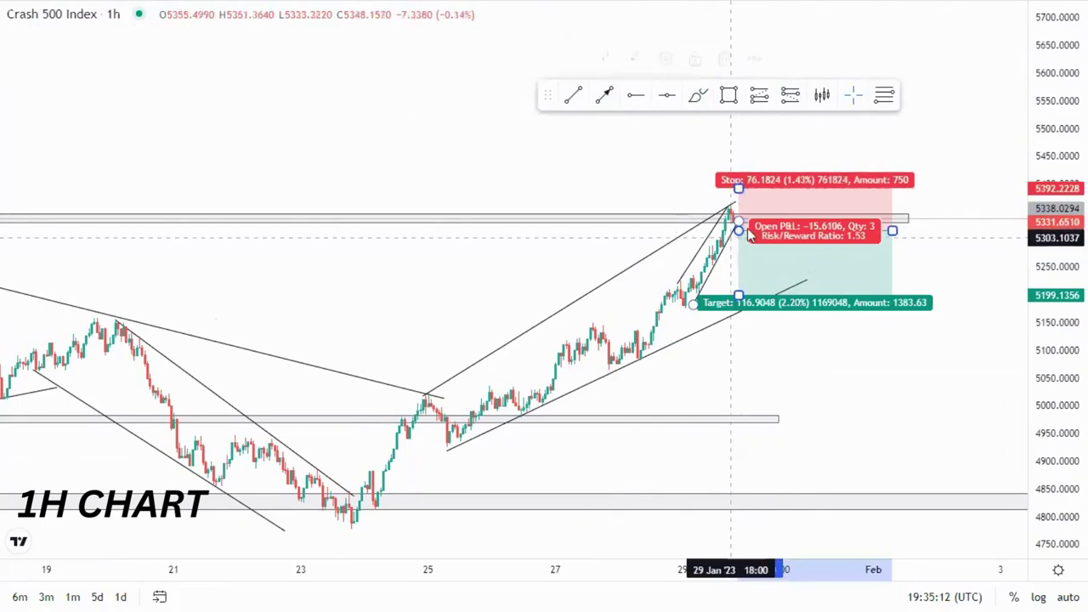
{"action": "left_click", "coordinate": [731, 217]}
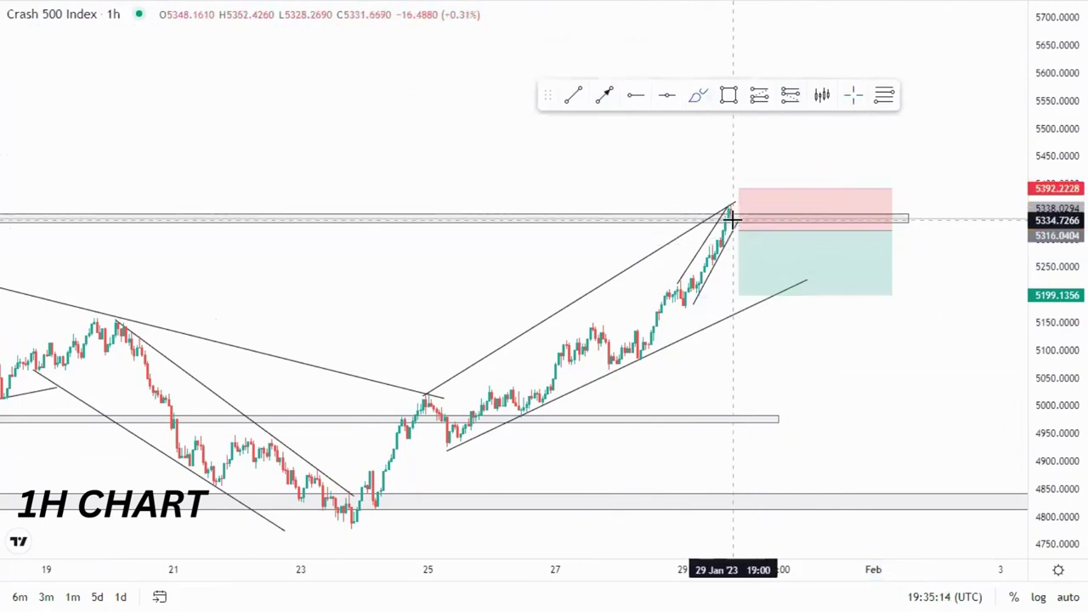
{"action": "left_click", "coordinate": [731, 219]}
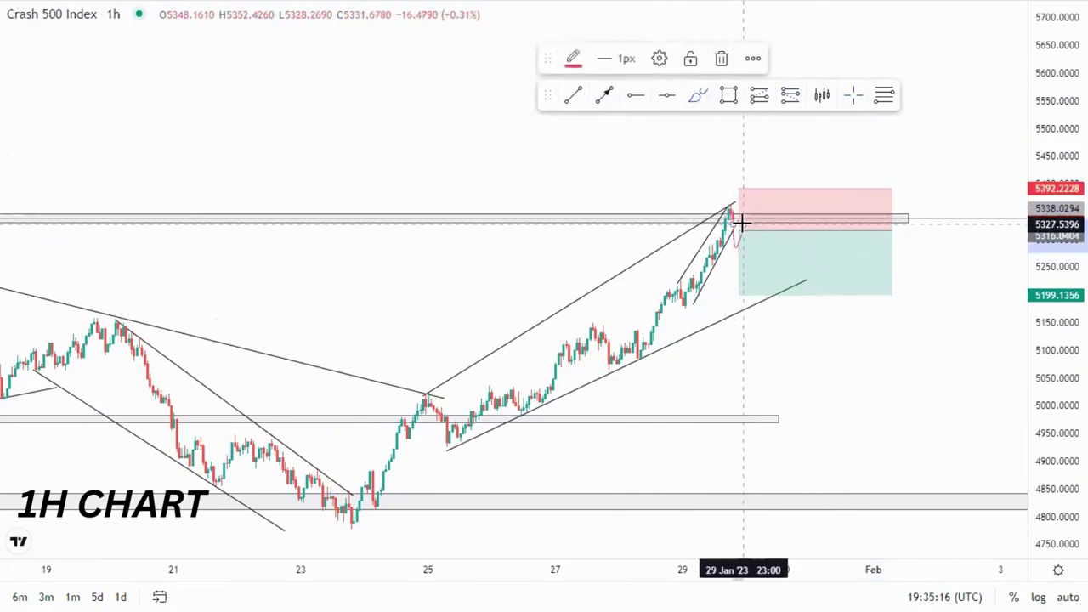
Brush a projected stepwise fall from the short entry through the zone below 5000, and delete it
{"action": "mouse_move", "coordinate": [745, 242]}
{"action": "left_mouse_down"}
{"action": "mouse_move", "coordinate": [801, 408]}
{"action": "mouse_move", "coordinate": [826, 441]}
{"action": "left_mouse_up"}
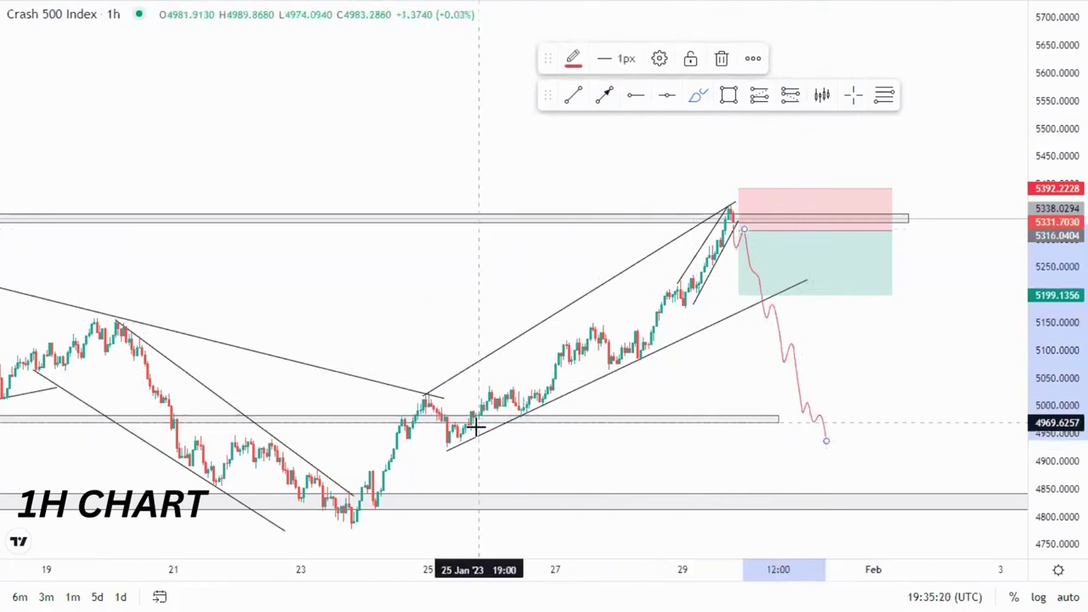
{"action": "left_click", "coordinate": [722, 58]}
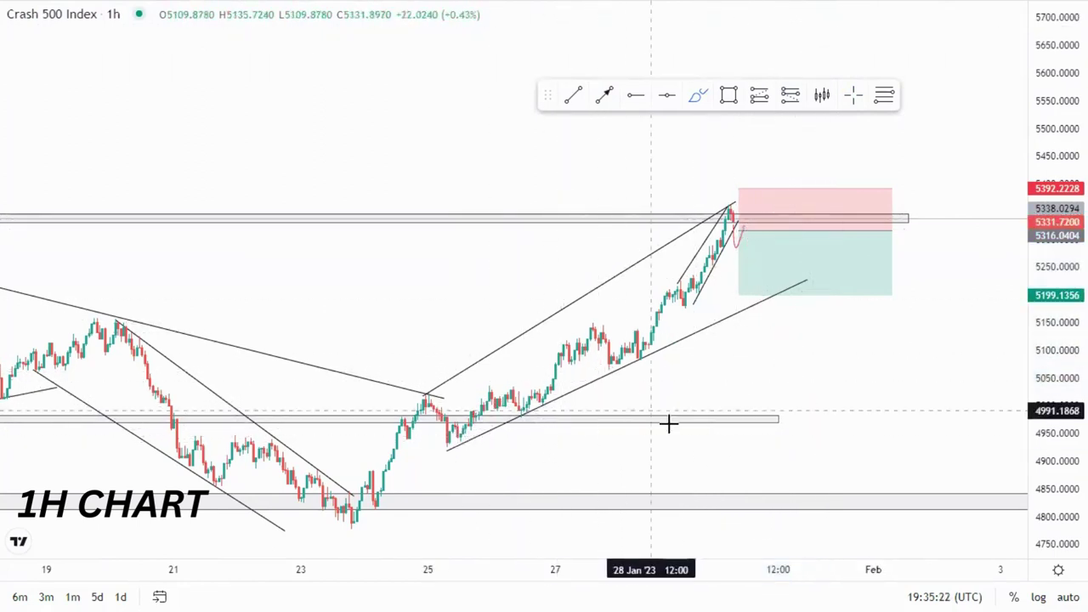
Delete the thin zone rectangle just below 5000
{"action": "left_click", "coordinate": [723, 59]}
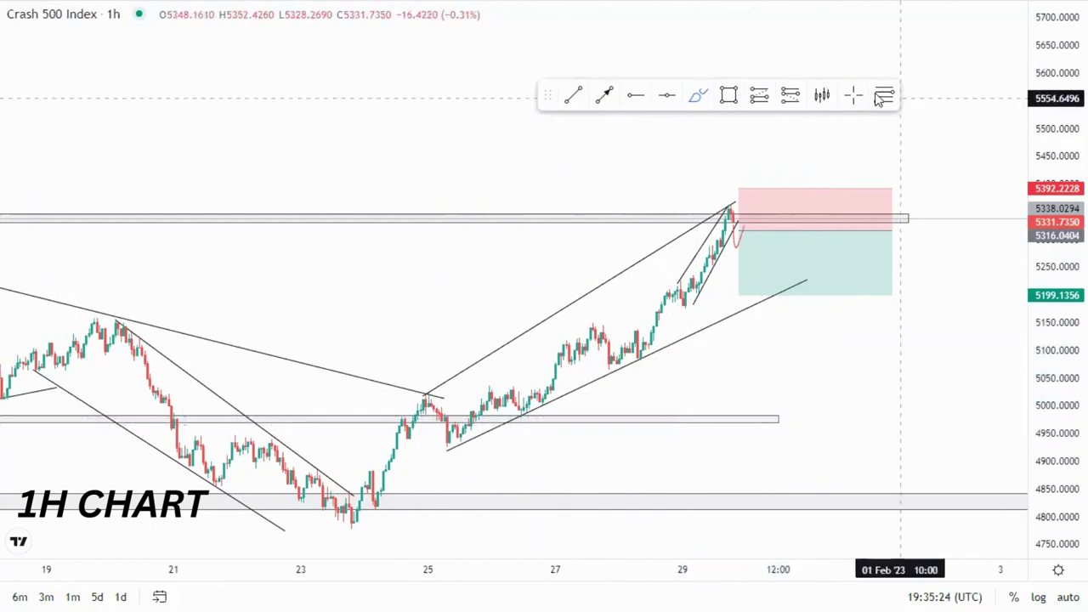
{"action": "left_click", "coordinate": [649, 422]}
{"action": "key", "text": "Delete"}
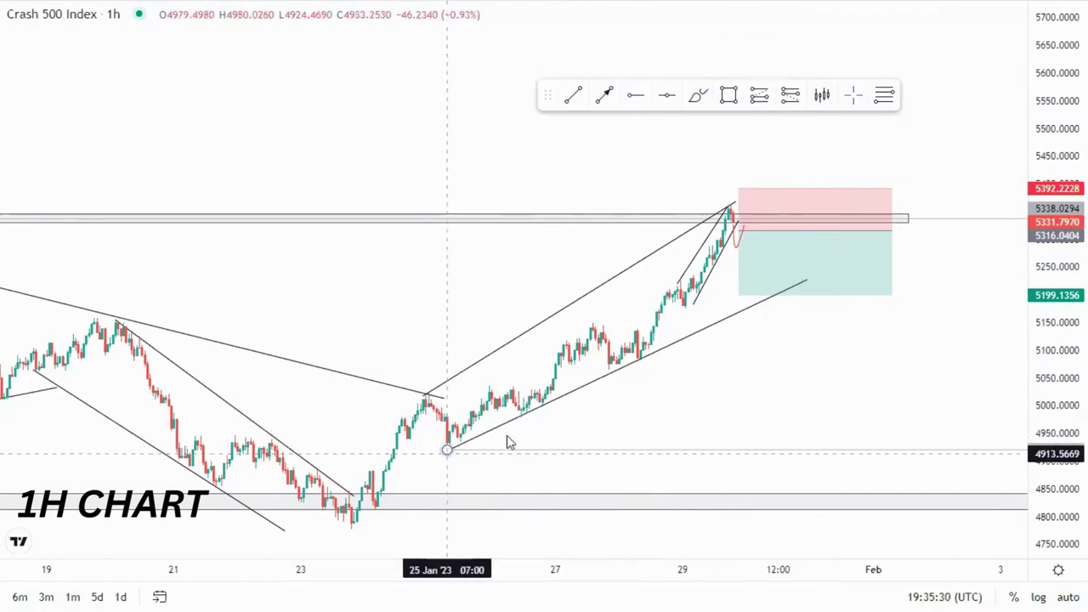
Set the short position's target to 4920.7539 and lower its stop to 5389.3480
{"action": "left_click_drag", "start_coordinate": [739, 295], "coordinate": [739, 449]}
{"action": "mouse_move", "coordinate": [746, 194]}
{"action": "left_click_drag", "start_coordinate": [741, 187], "coordinate": [740, 191]}
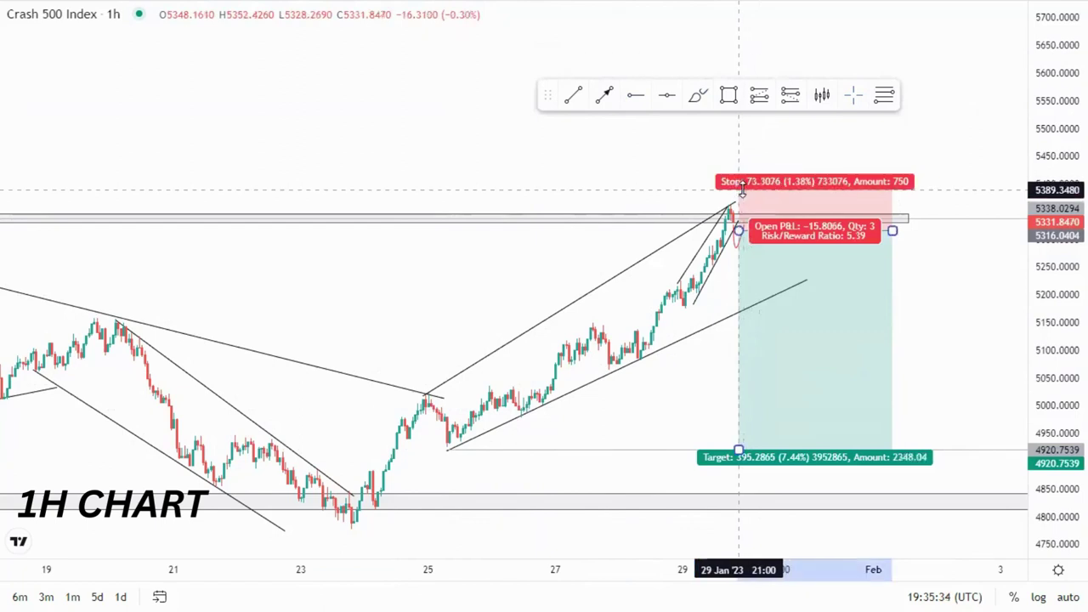
{"action": "left_click", "coordinate": [674, 139]}
Draw an arrow from the short entry down to just above the target level at 4920.7539
{"action": "left_click", "coordinate": [604, 95]}
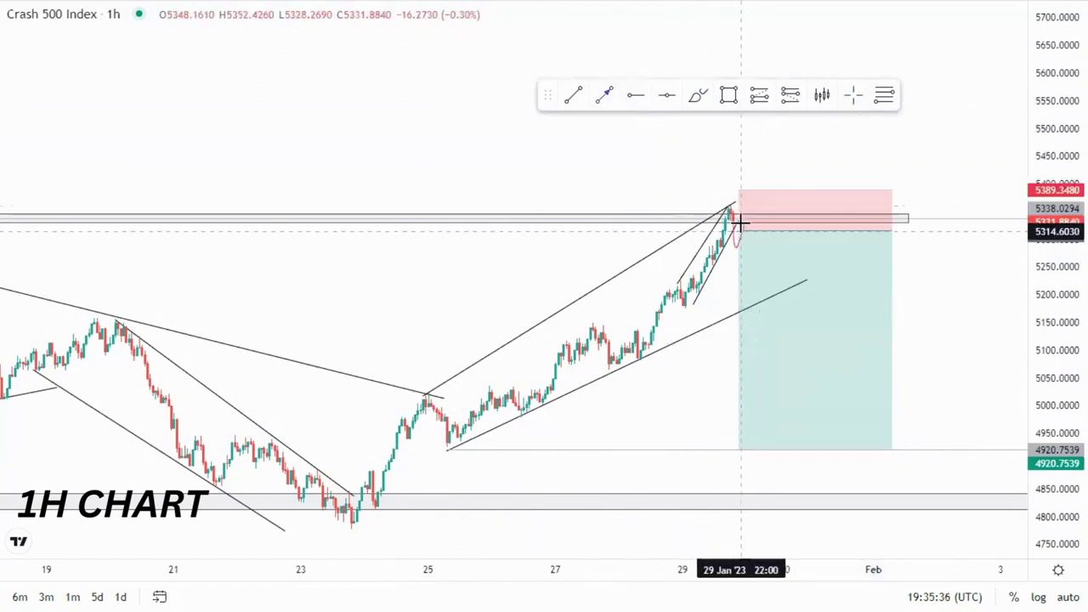
{"action": "left_click", "coordinate": [741, 224]}
{"action": "left_click", "coordinate": [782, 443]}
Draw a thin zone rectangle from the 16 January high to 1 February and nudge it up to about 5161–5178
{"action": "left_click_drag", "start_coordinate": [711, 397], "coordinate": [690, 406]}
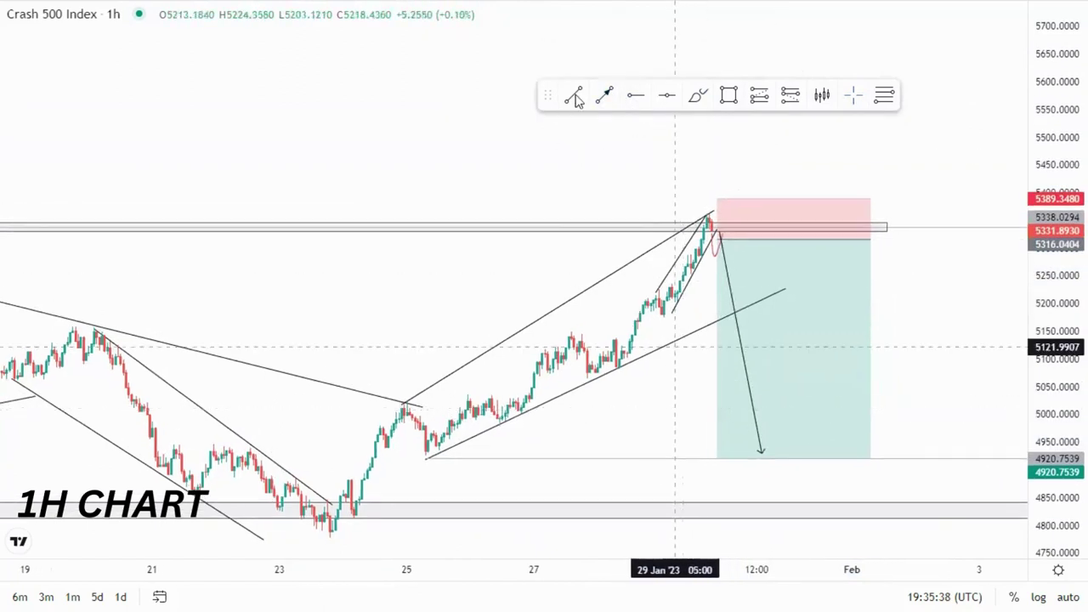
{"action": "scroll", "coordinate": [298, 292], "scroll_direction": "down", "scroll_amount": 3}
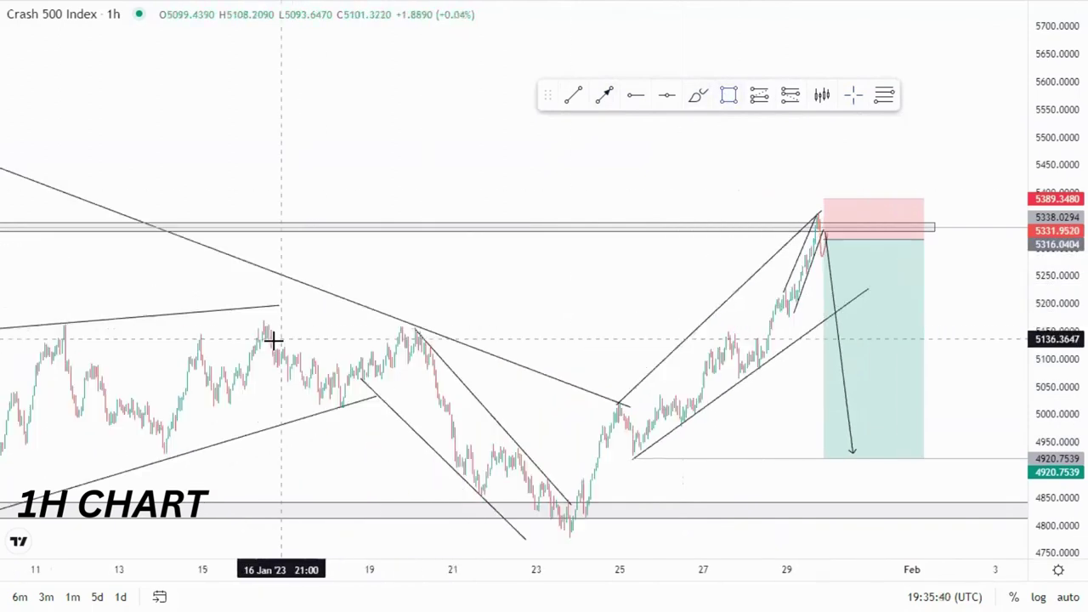
{"action": "left_click", "coordinate": [262, 319]}
{"action": "left_click", "coordinate": [464, 319]}
{"action": "left_click_drag", "start_coordinate": [854, 321], "coordinate": [944, 324]}
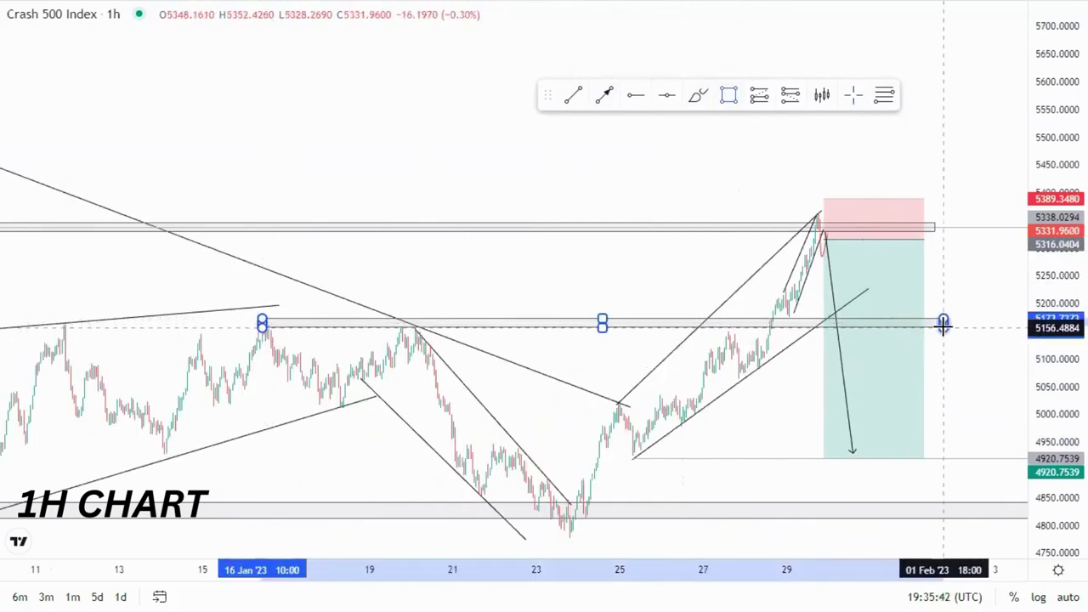
{"action": "left_click", "coordinate": [795, 312]}
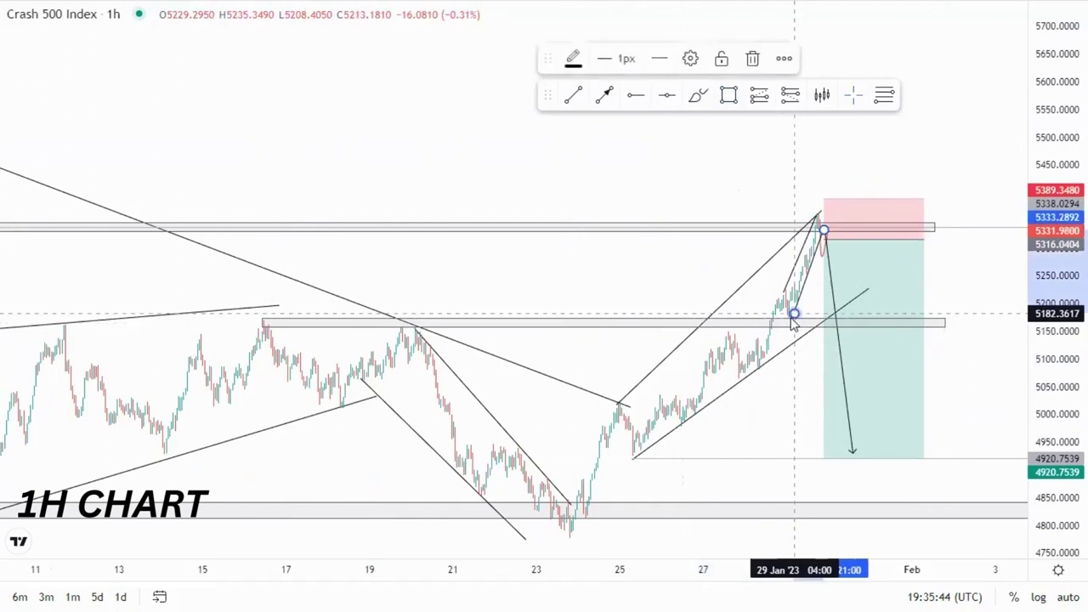
{"action": "left_click_drag", "start_coordinate": [754, 326], "coordinate": [750, 324]}
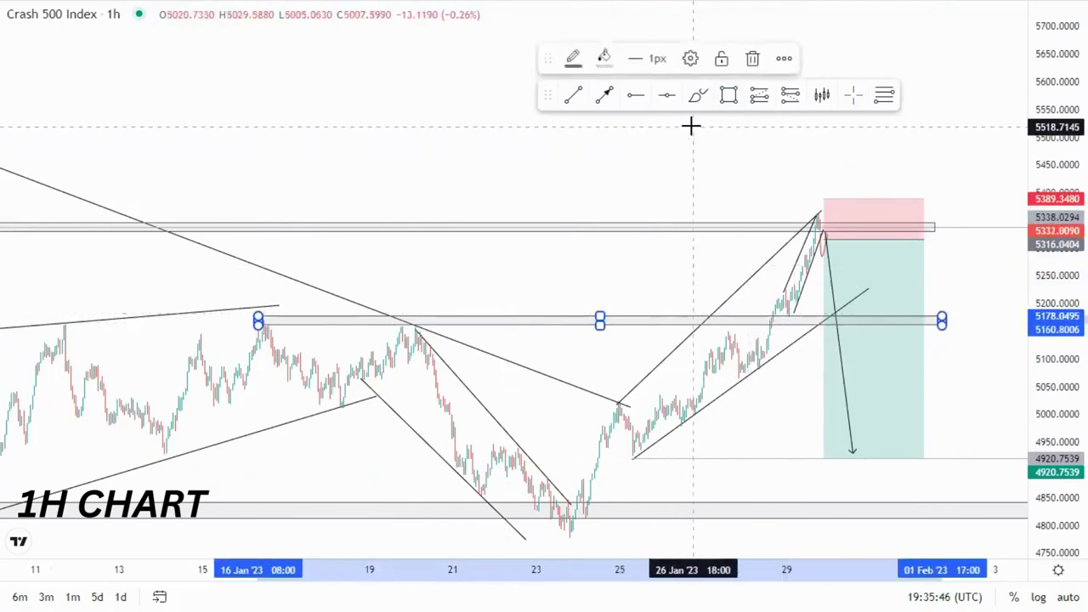
Draw a short arrow rising to the new zone's lower edge and a second arrow falling from there to the target level
{"action": "left_click", "coordinate": [601, 95]}
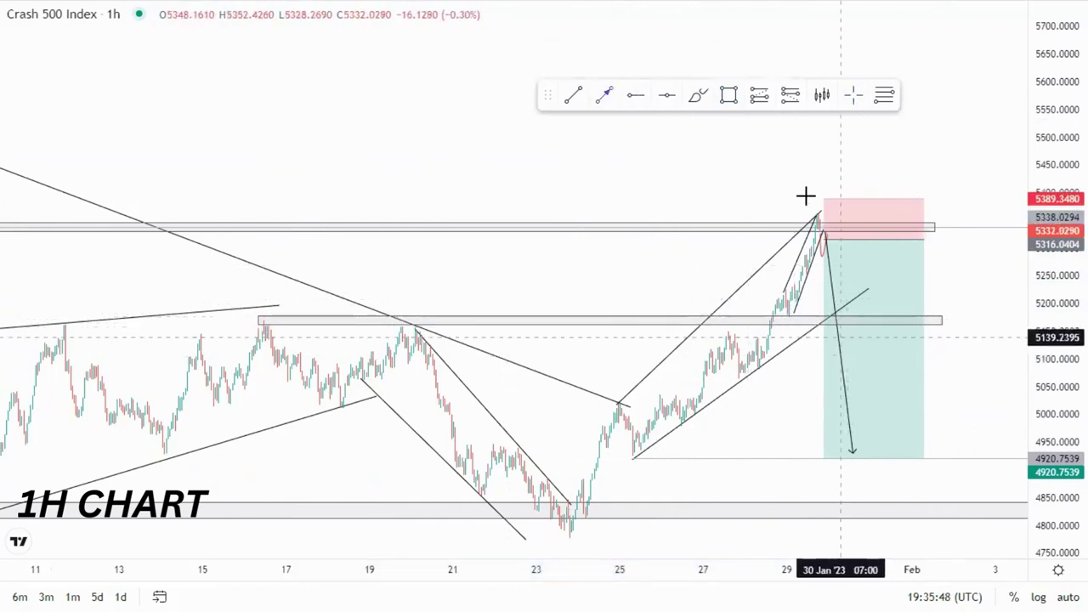
{"action": "left_click", "coordinate": [858, 352]}
{"action": "left_click", "coordinate": [868, 324]}
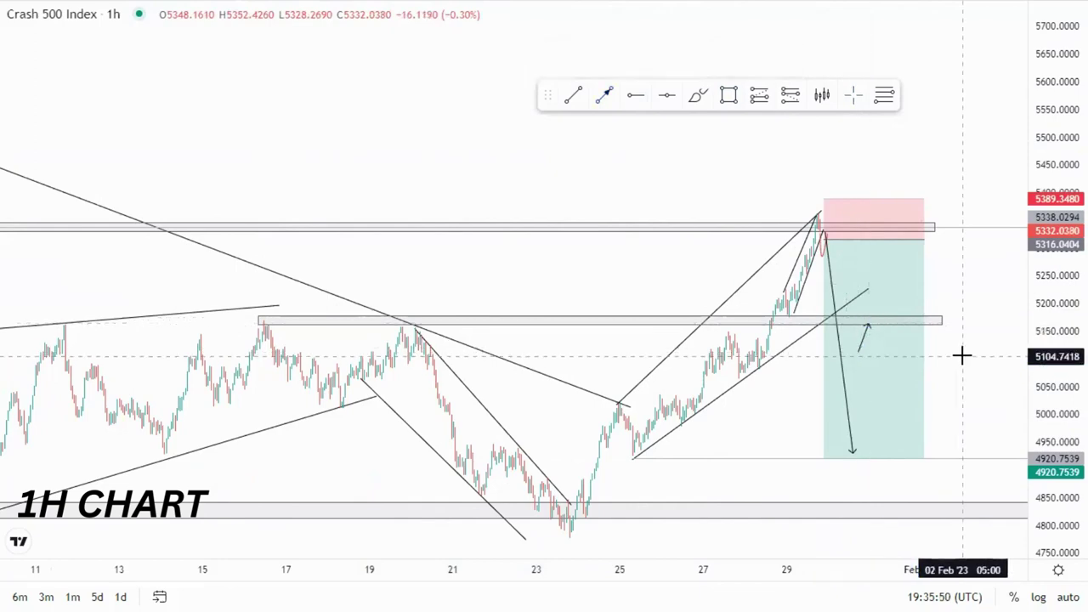
{"action": "left_click", "coordinate": [874, 329]}
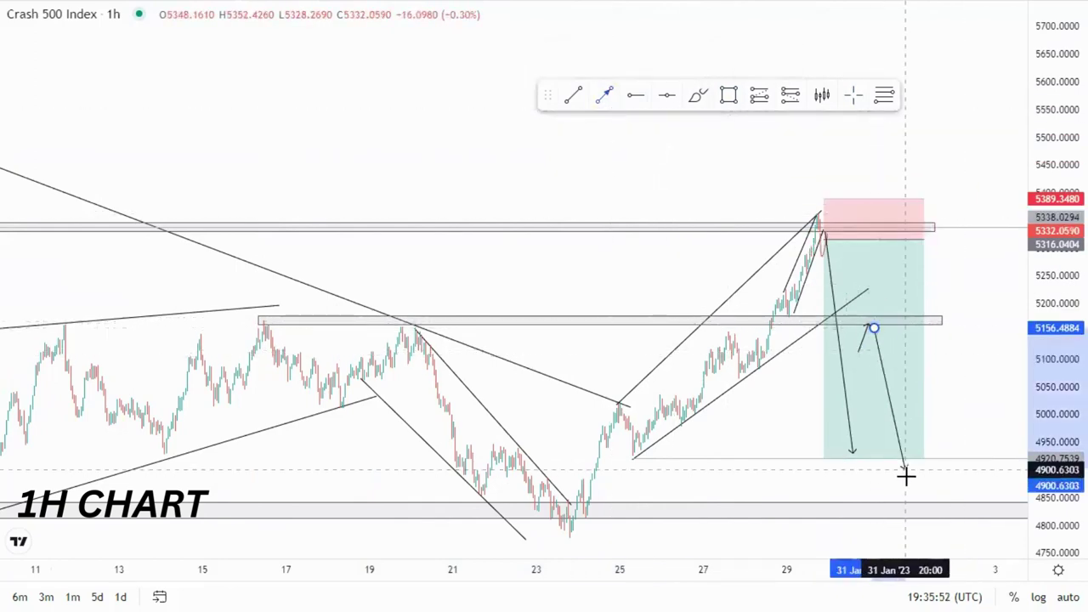
{"action": "left_click", "coordinate": [907, 457]}
Extend the second falling arrow down past the long, gently declining trend line, to about 3587 on 4 February
{"action": "left_click_drag", "start_coordinate": [779, 484], "coordinate": [632, 411]}
{"action": "scroll", "coordinate": [719, 489], "scroll_direction": "down", "scroll_amount": 2}
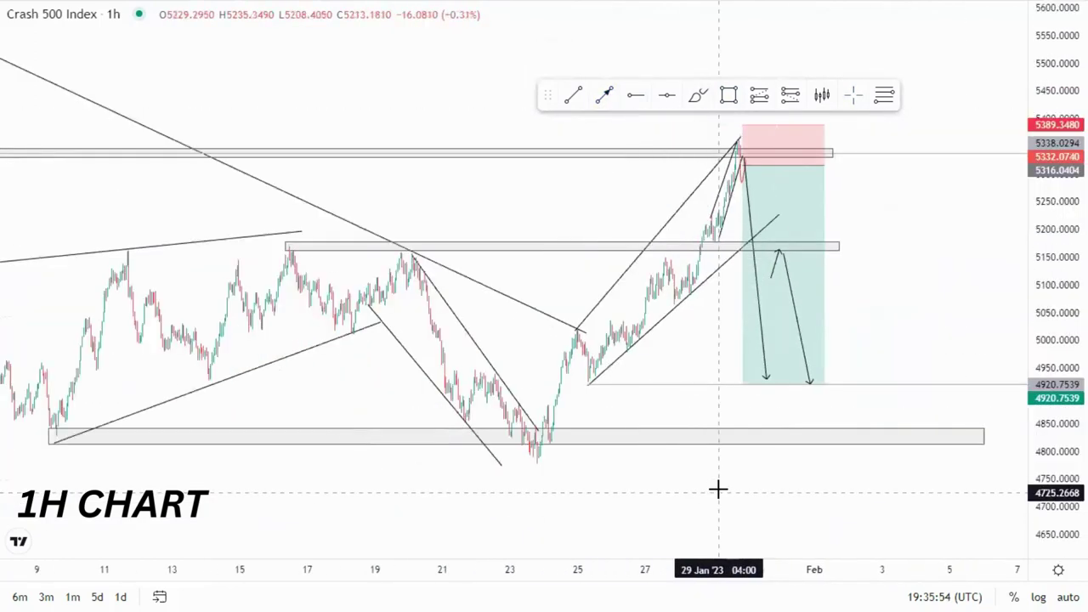
{"action": "scroll", "coordinate": [719, 489], "scroll_direction": "down", "scroll_amount": 5}
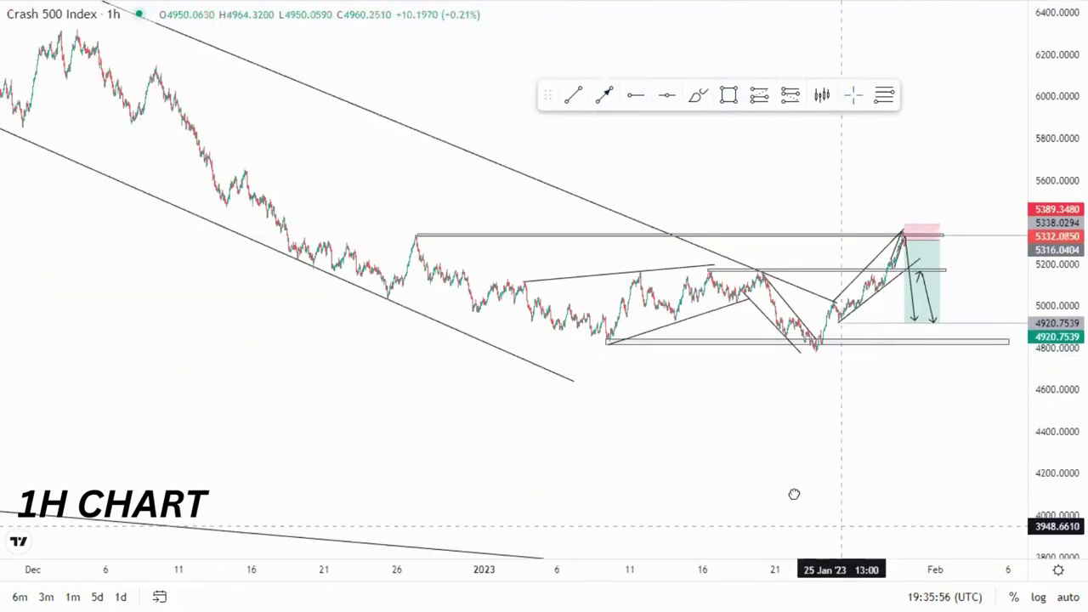
{"action": "left_click_drag", "start_coordinate": [794, 494], "coordinate": [708, 442]}
{"action": "scroll", "coordinate": [736, 462], "scroll_direction": "down", "scroll_amount": 2}
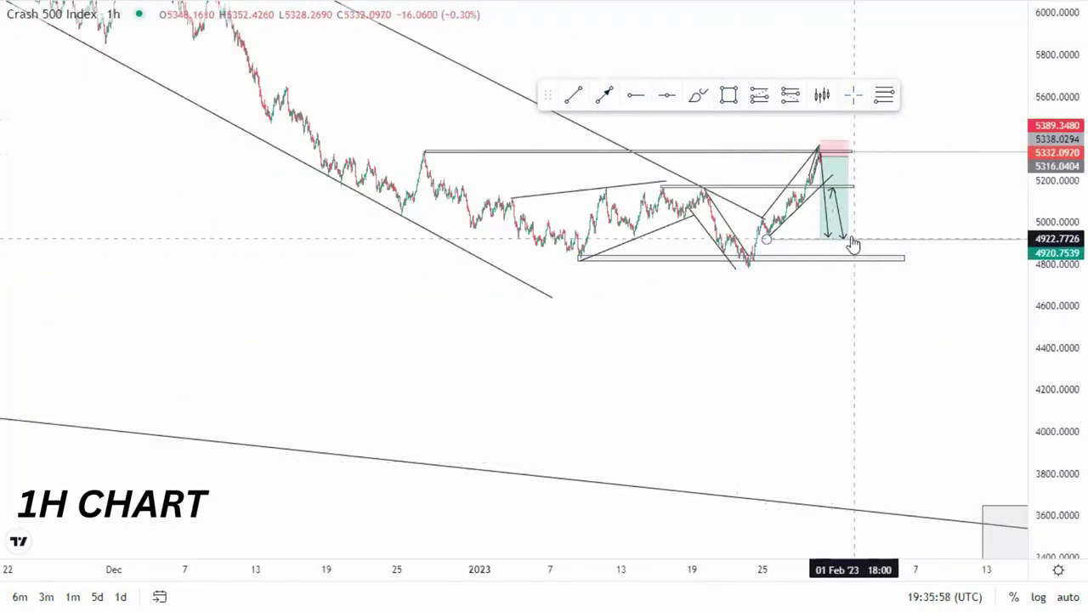
{"action": "left_click", "coordinate": [890, 519]}
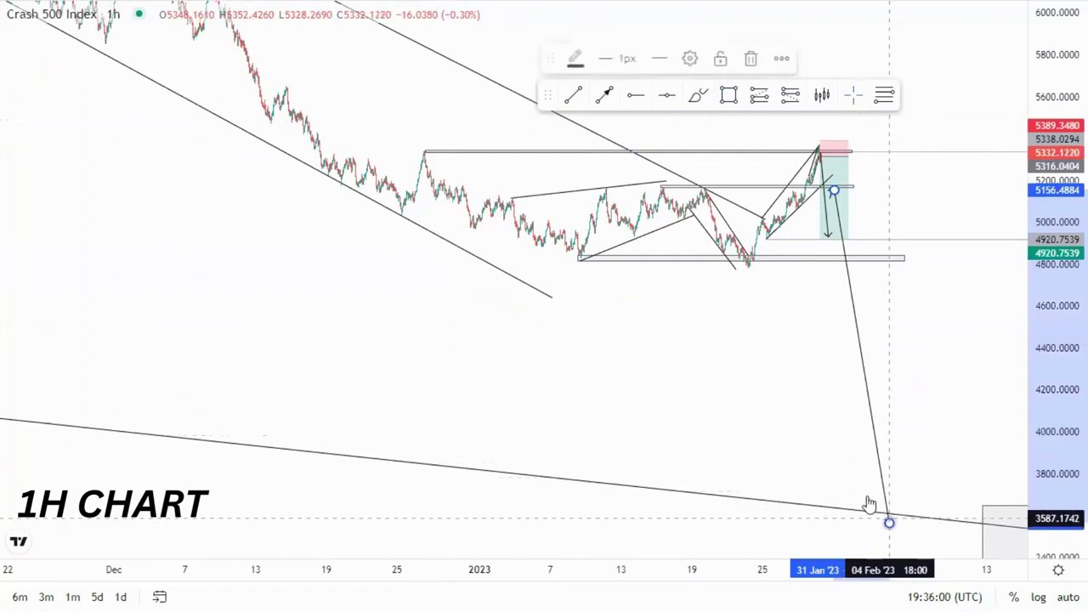
Brush a circle around the zone near 4830 and a stepwise fall from it to about 3700 beside the long arrow
{"action": "left_click_drag", "start_coordinate": [643, 398], "coordinate": [636, 435]}
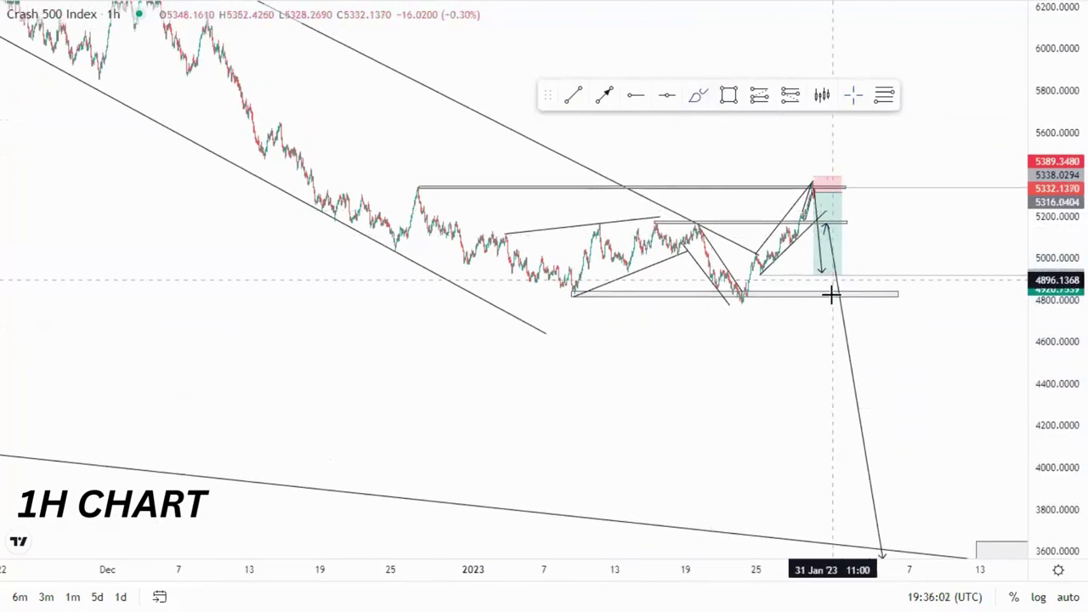
{"action": "mouse_move", "coordinate": [814, 291]}
{"action": "left_mouse_down"}
{"action": "mouse_move", "coordinate": [829, 290]}
{"action": "mouse_move", "coordinate": [814, 293]}
{"action": "left_mouse_up"}
{"action": "mouse_move", "coordinate": [834, 291]}
{"action": "left_mouse_down"}
{"action": "mouse_move", "coordinate": [838, 335]}
{"action": "mouse_move", "coordinate": [877, 370]}
{"action": "mouse_move", "coordinate": [914, 482]}
{"action": "mouse_move", "coordinate": [944, 532]}
{"action": "left_mouse_up"}
{"action": "scroll", "coordinate": [596, 346], "scroll_direction": "down", "scroll_amount": 2}
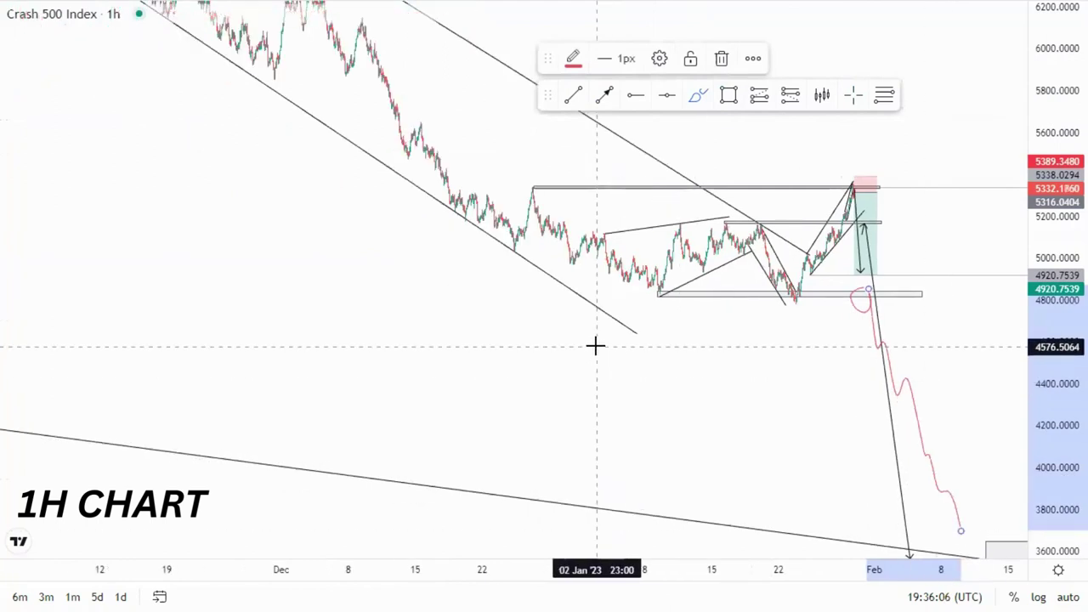